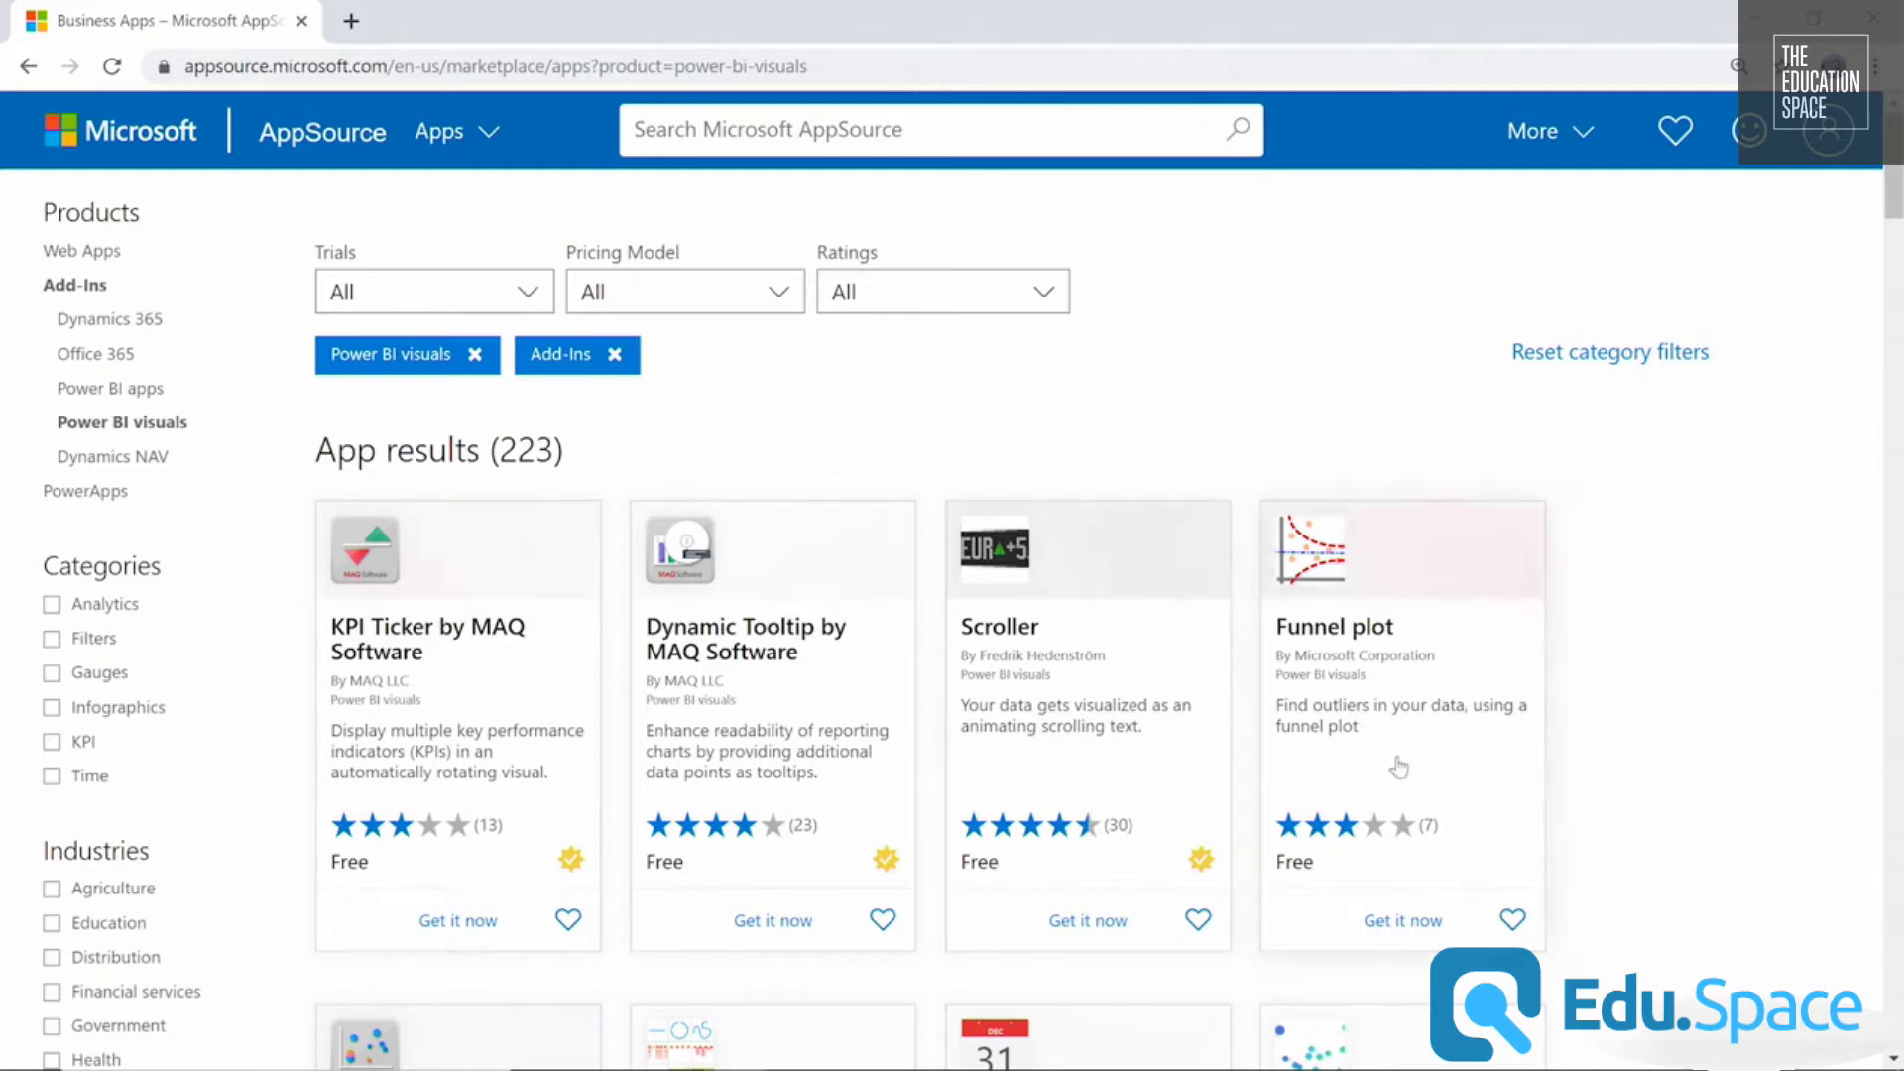
Get the Funnel plot visual by Microsoft Corporation from AppSource, accepting the terms and downloading it for Power BI.
{"action": "left_click", "coordinate": [1398, 922]}
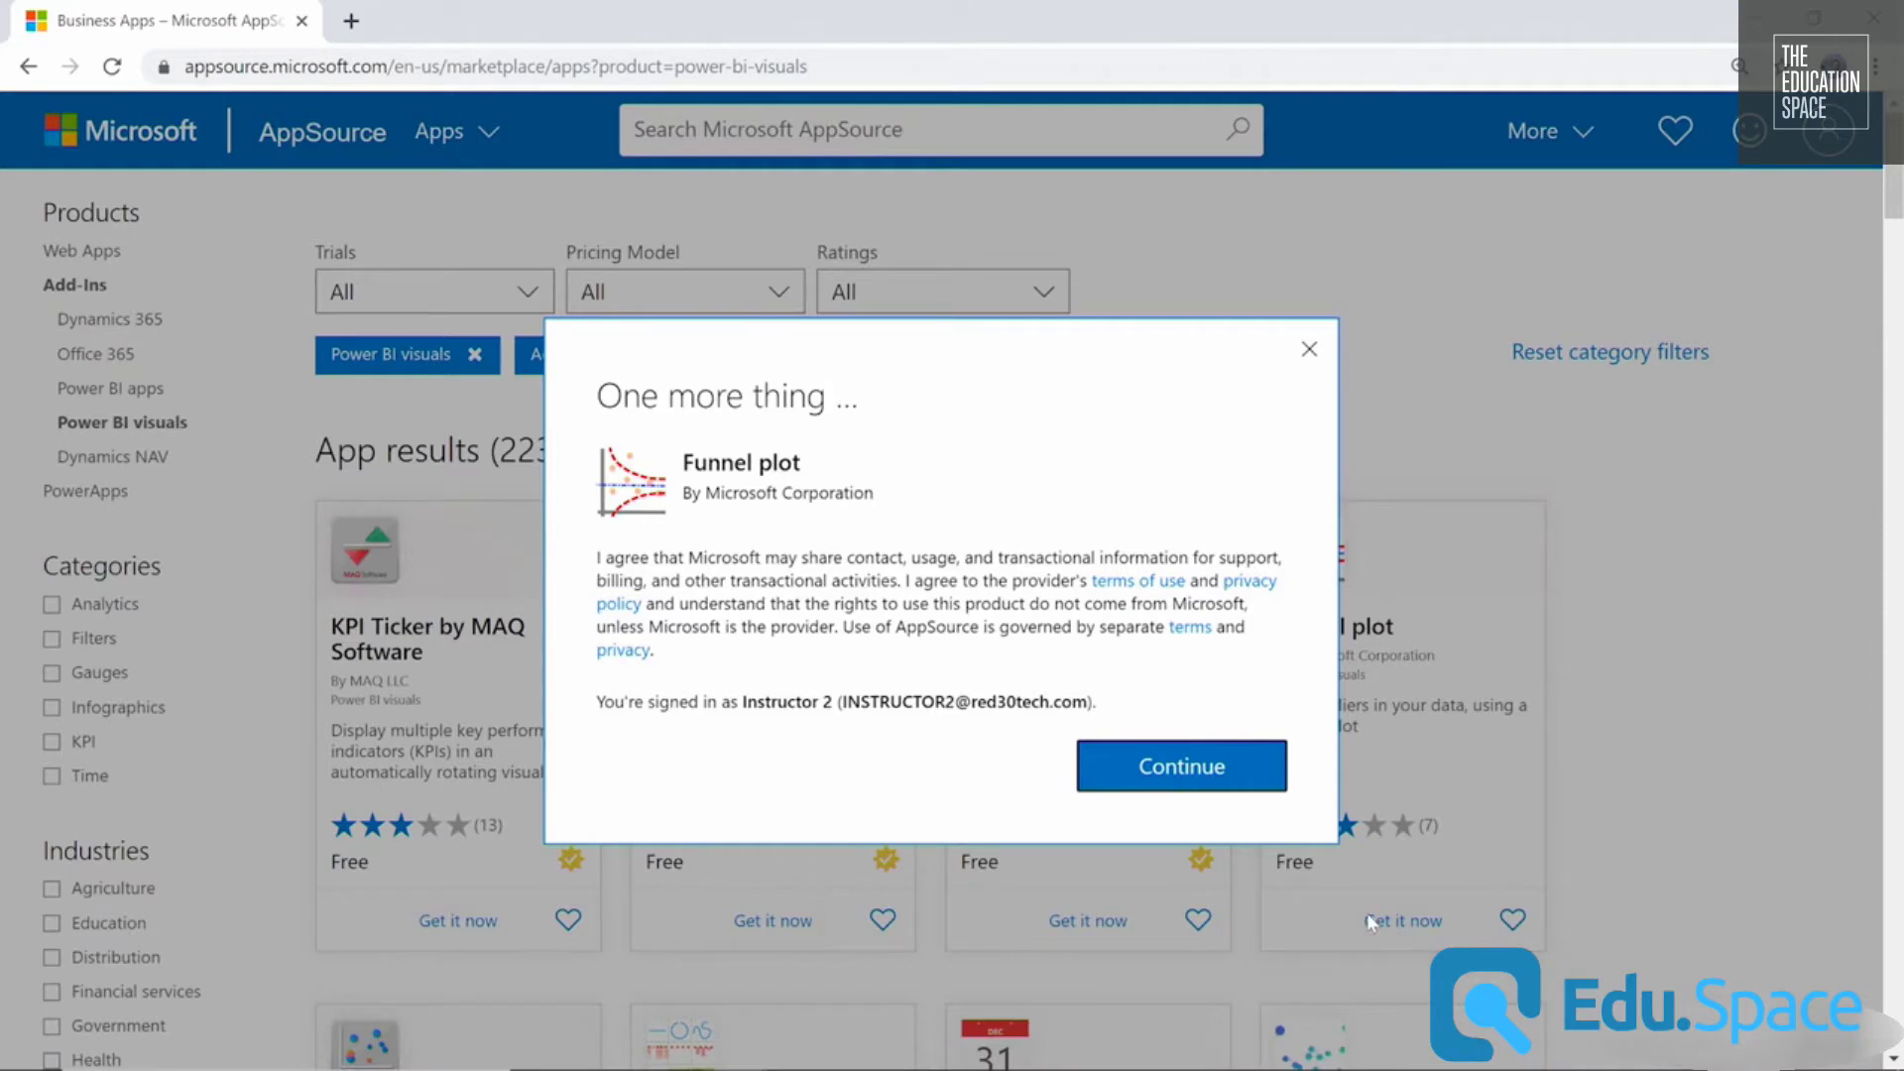
{"action": "left_click", "coordinate": [1193, 773]}
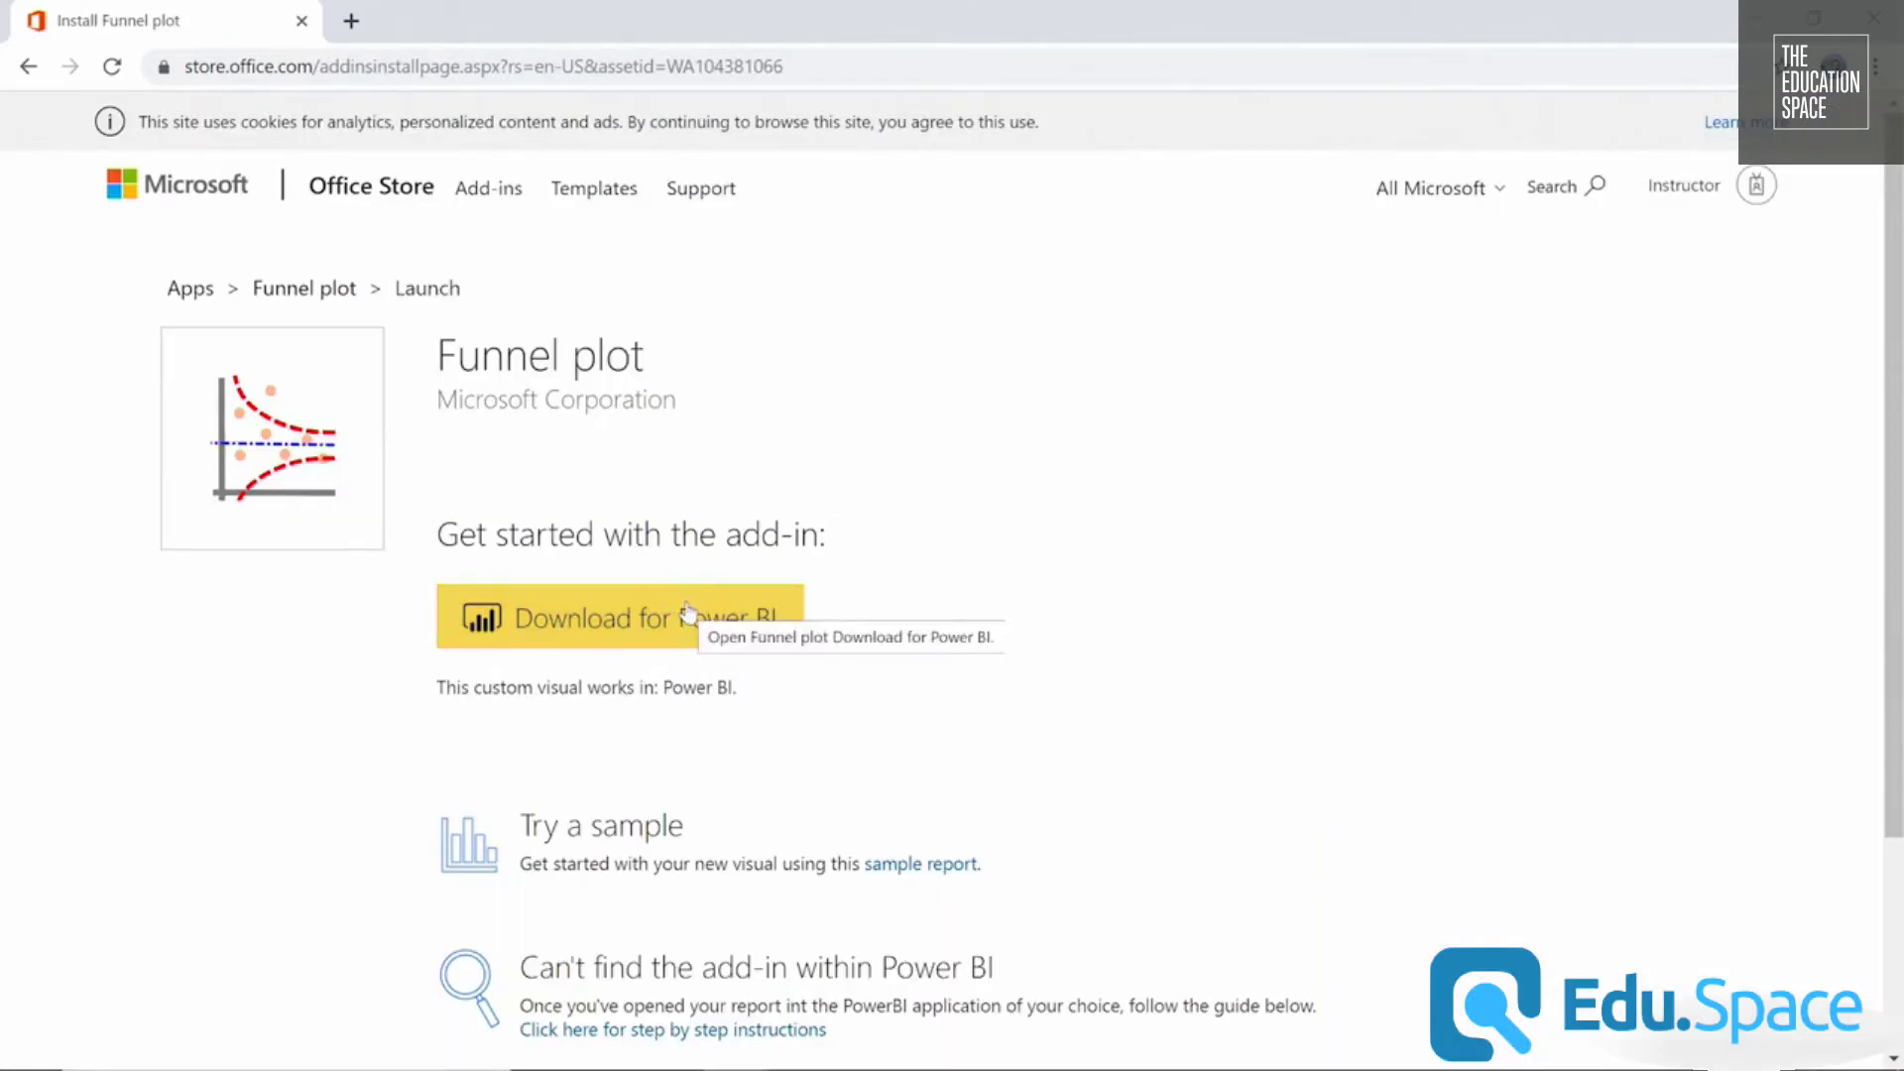
{"action": "left_click", "coordinate": [688, 612]}
{"action": "scroll", "coordinate": [694, 625], "scroll_direction": "down", "scroll_amount": 10}
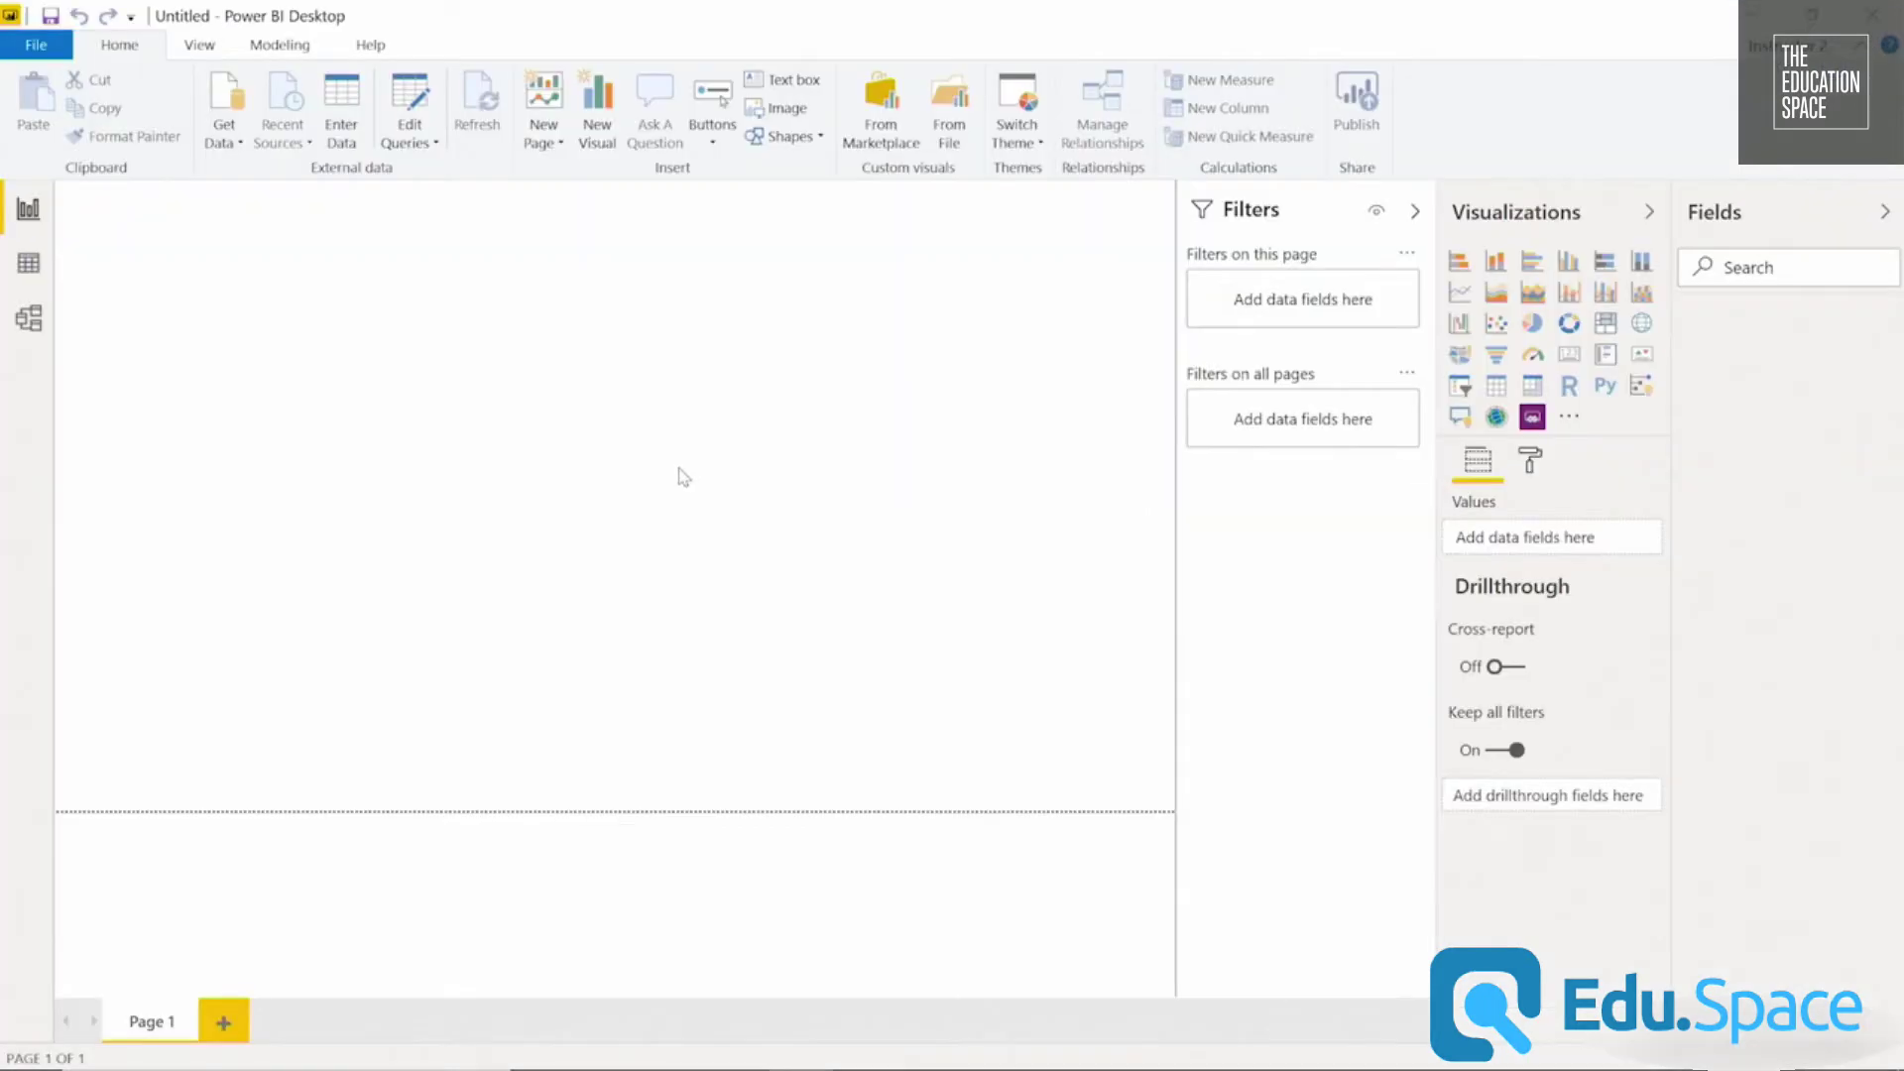
Import the downloaded powerBI-Visuals-funnel file from the Downloads folder as a custom visual in Power BI Desktop, suppressing the caution dialog for future imports.
{"action": "left_click", "coordinate": [1569, 416]}
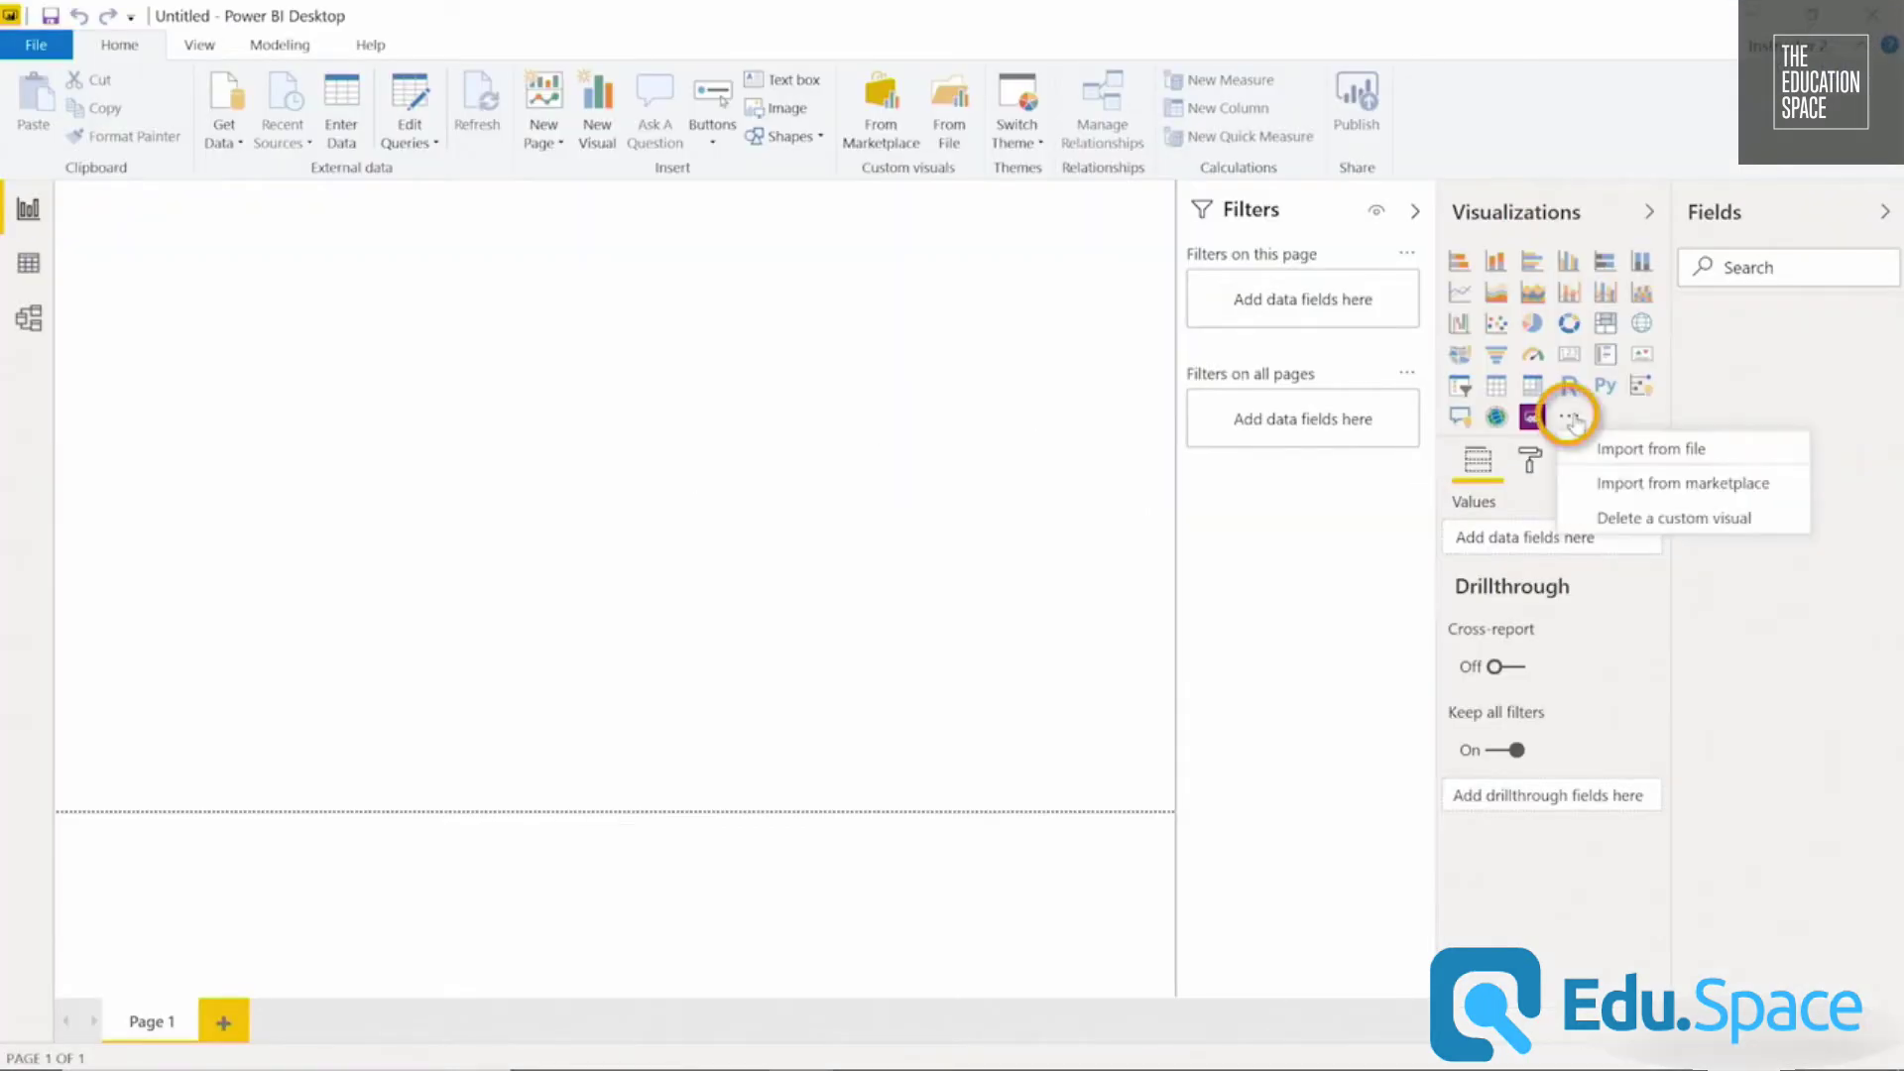
{"action": "left_click", "coordinate": [1620, 451]}
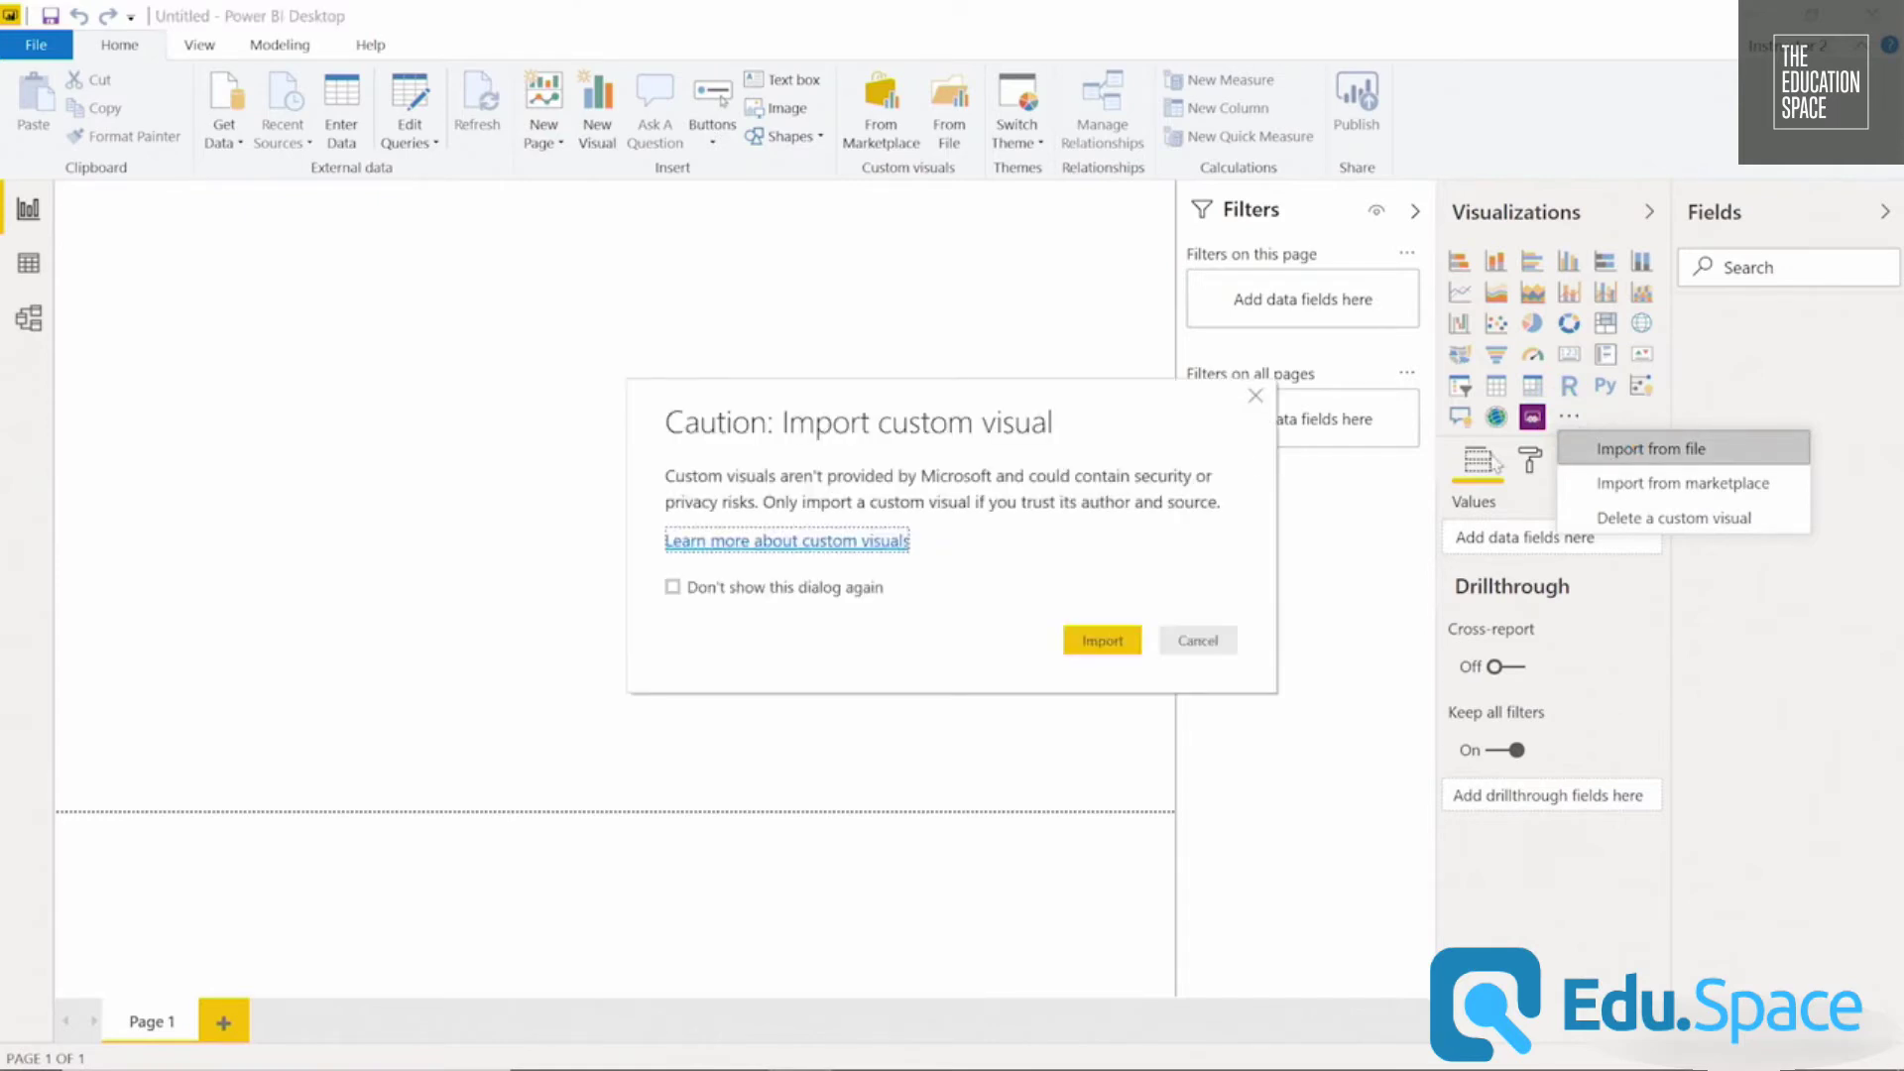
{"action": "left_click", "coordinate": [673, 589]}
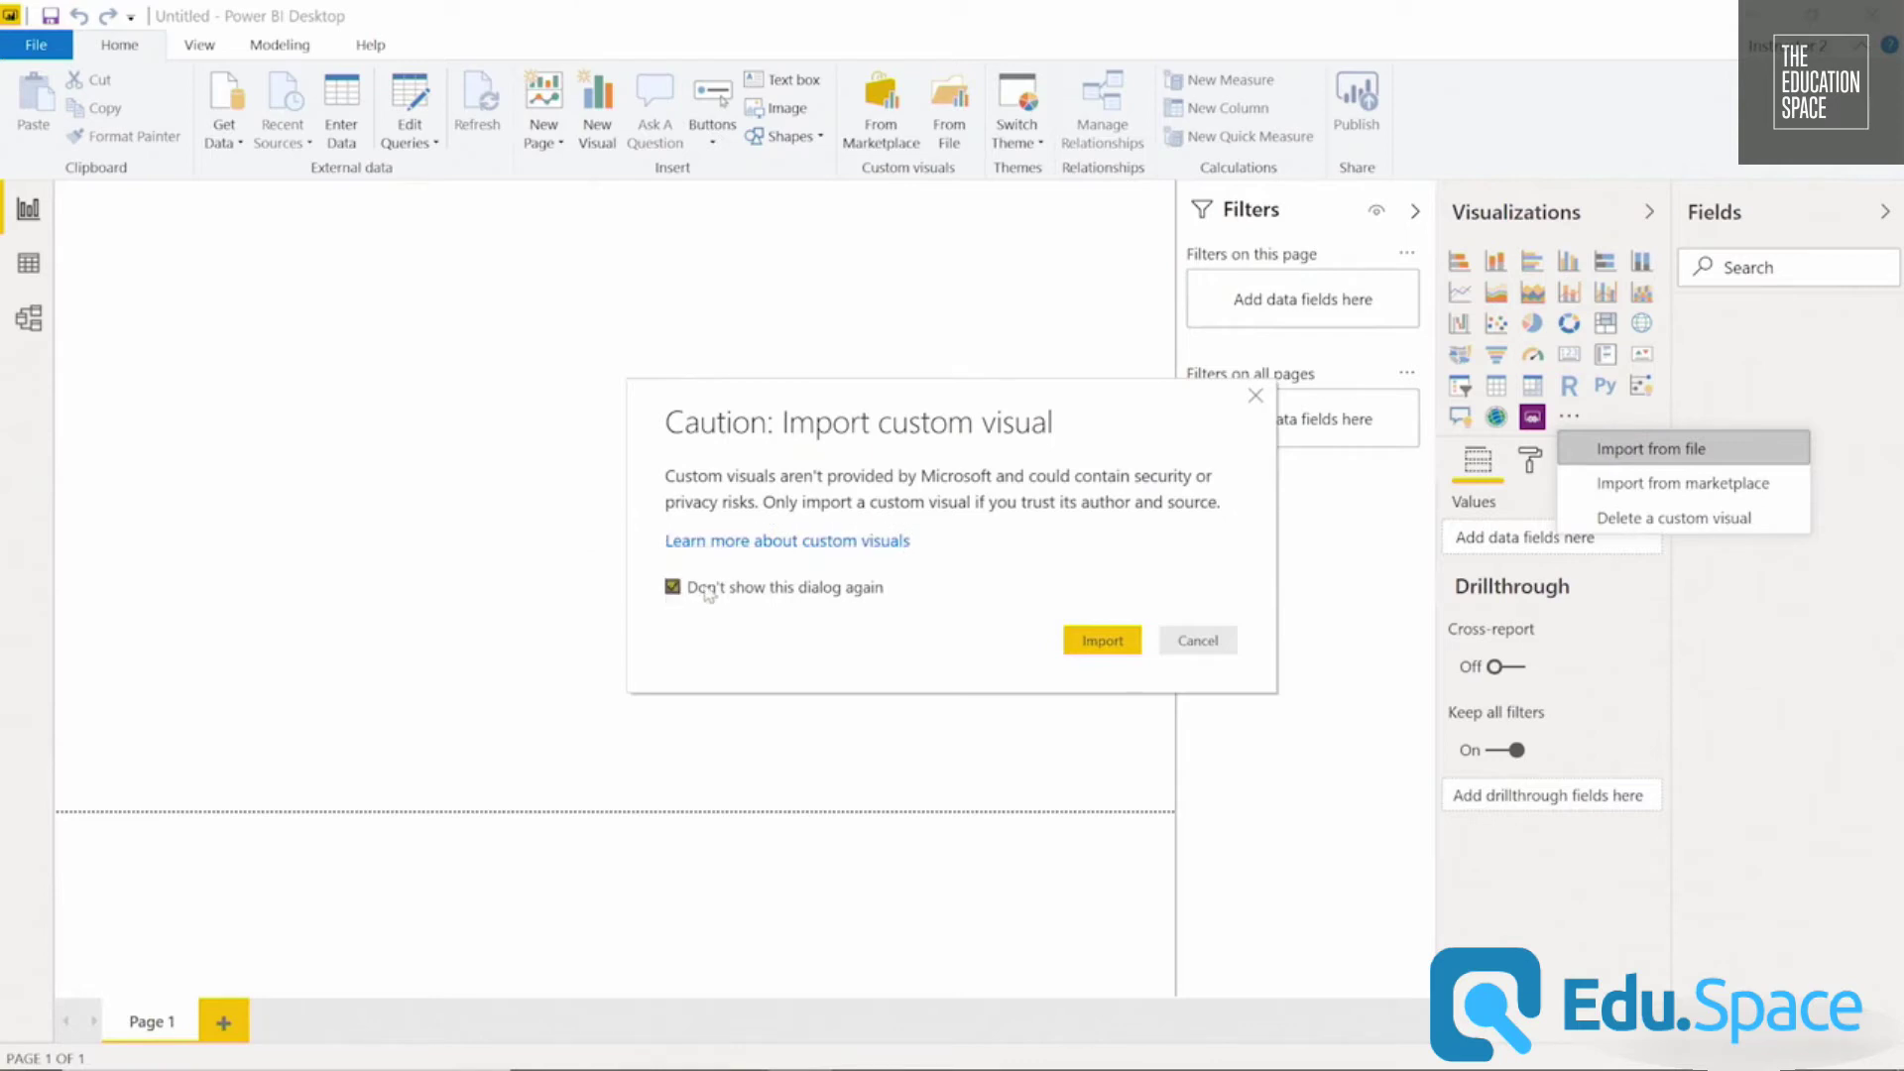
{"action": "left_click", "coordinate": [1102, 641]}
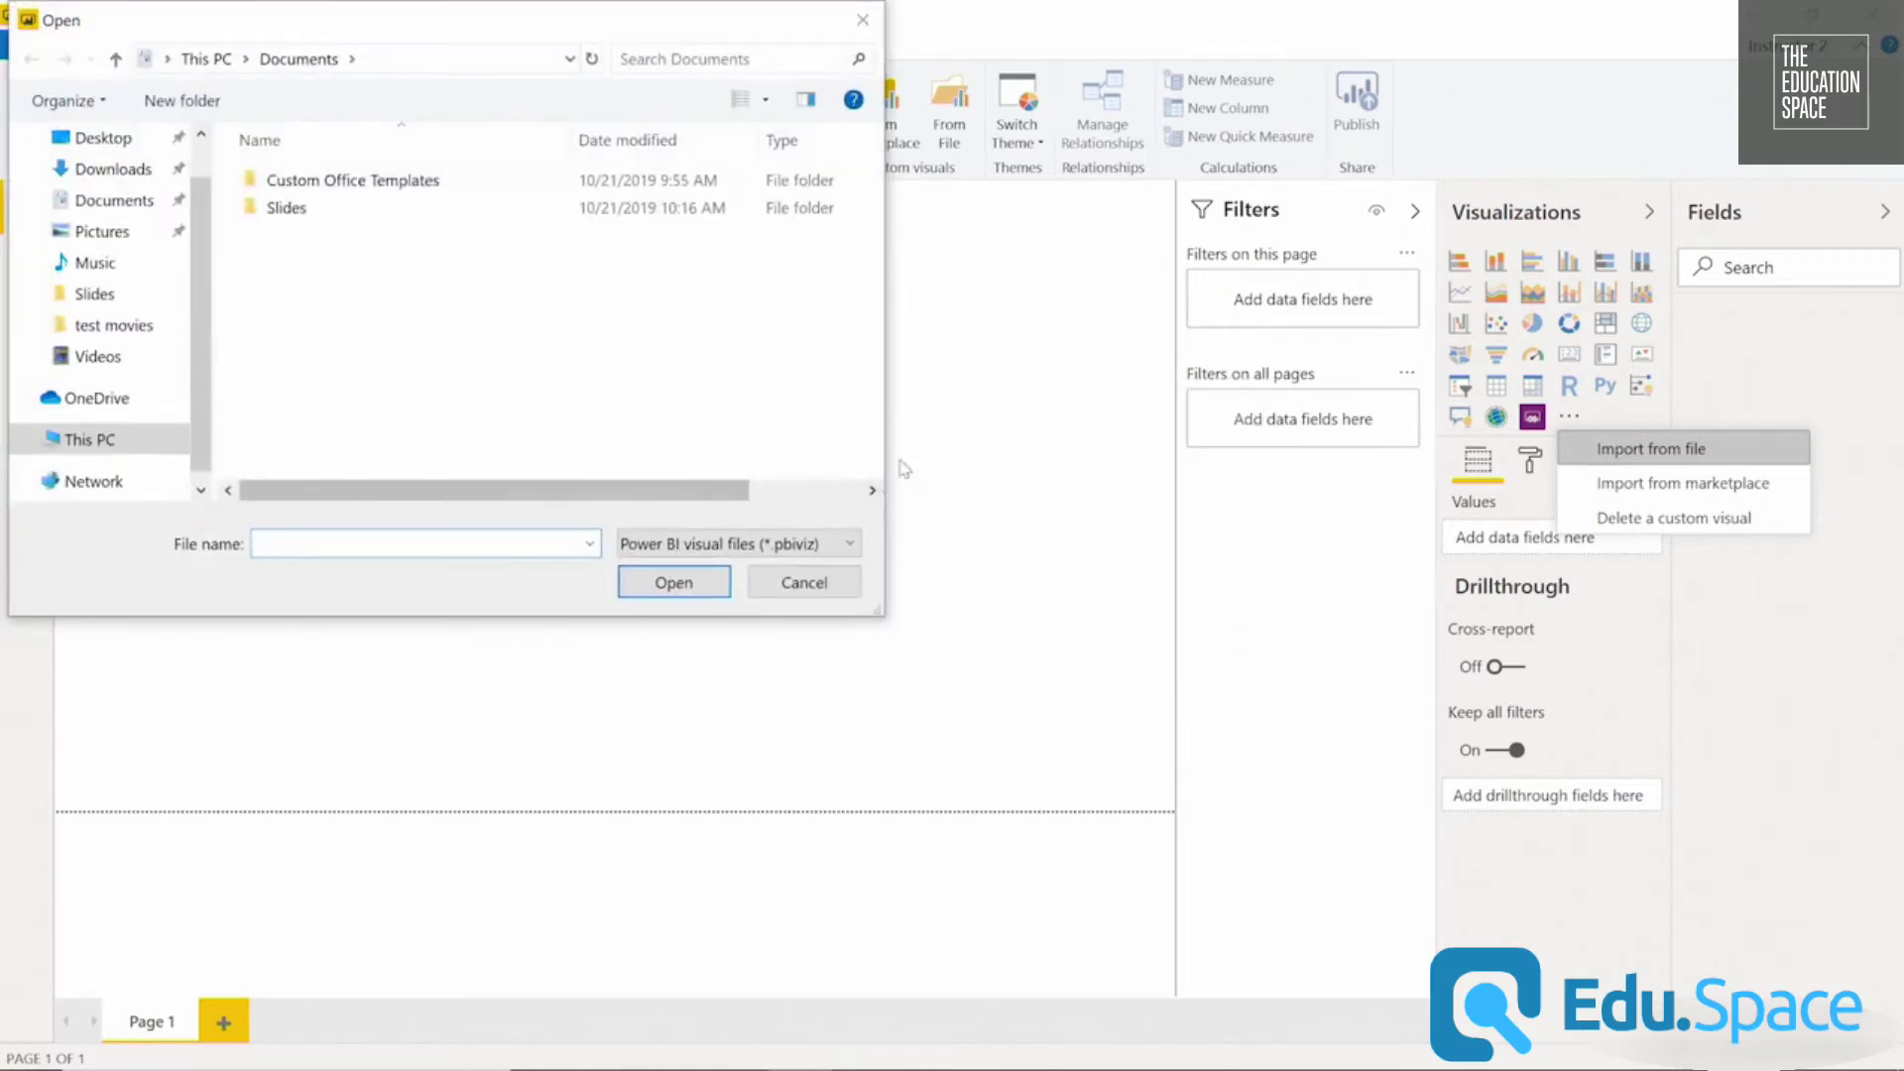
{"action": "left_click", "coordinate": [111, 169]}
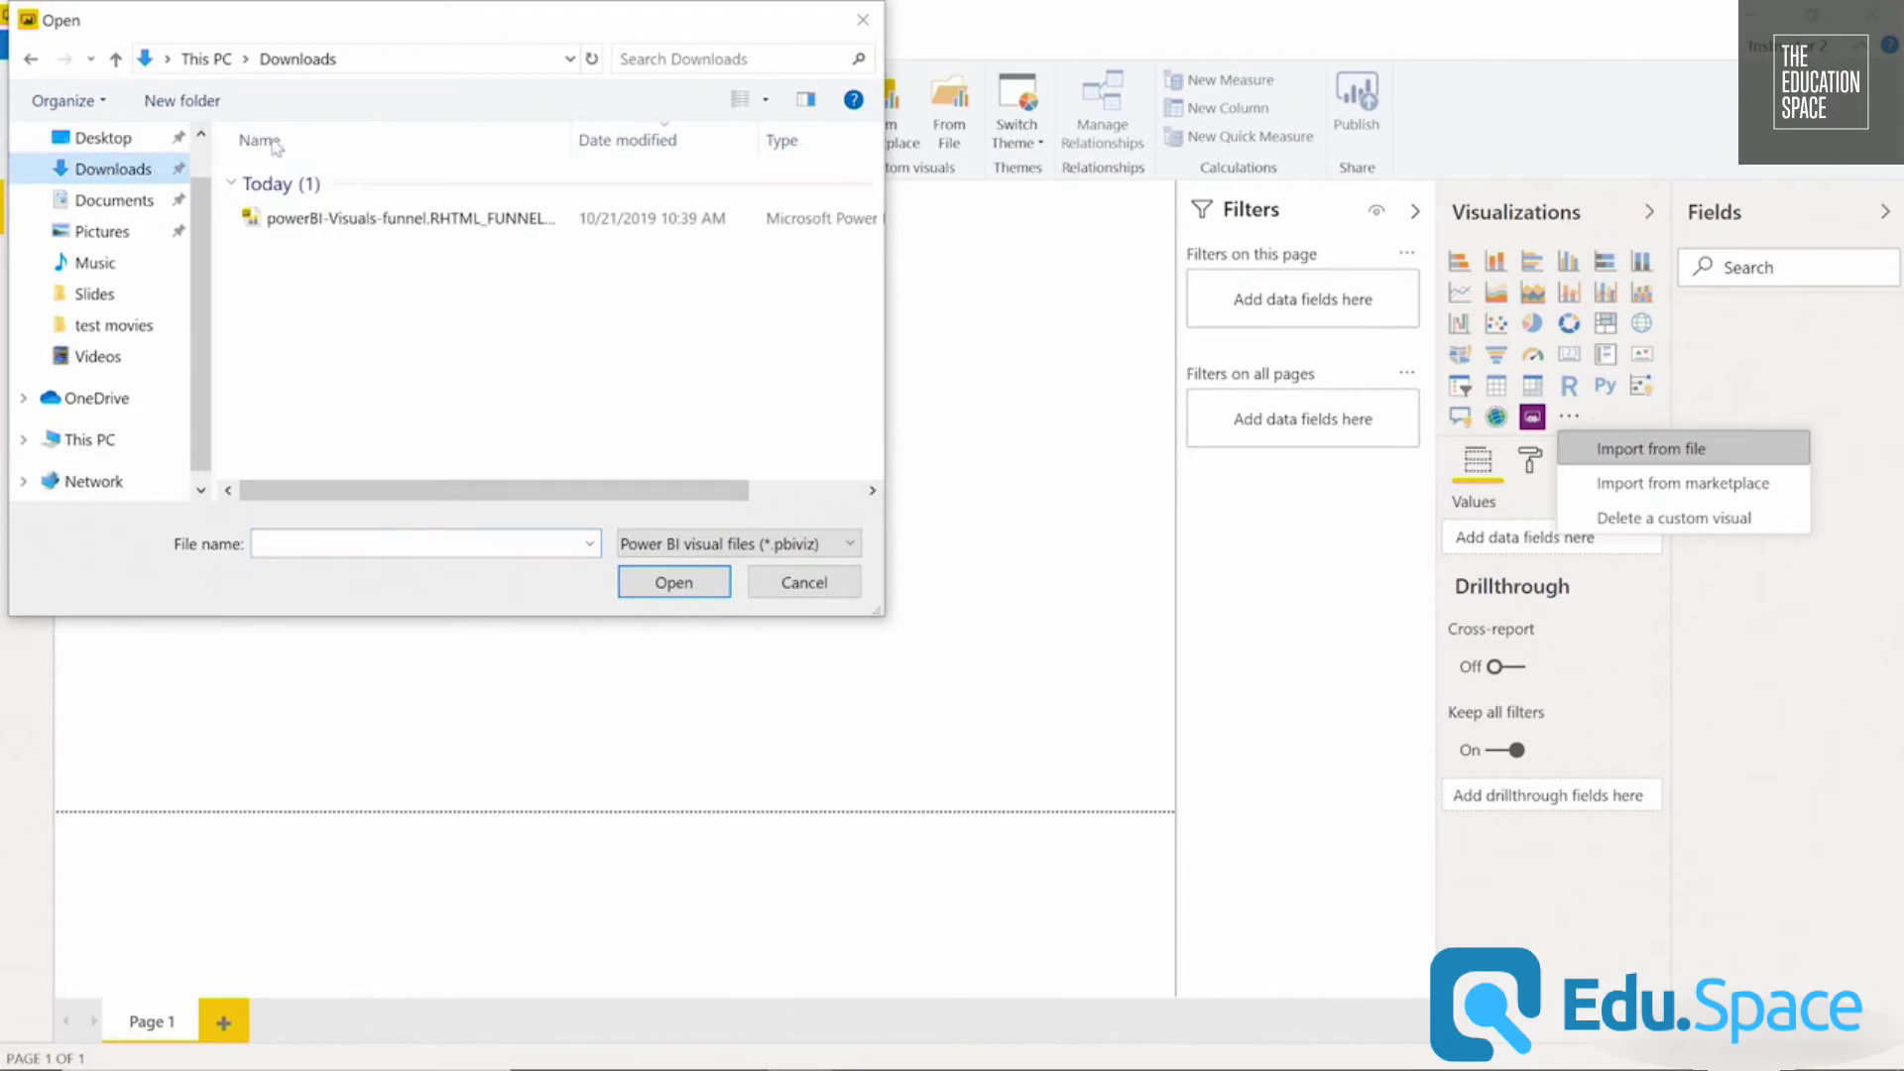
{"action": "left_click", "coordinate": [466, 221]}
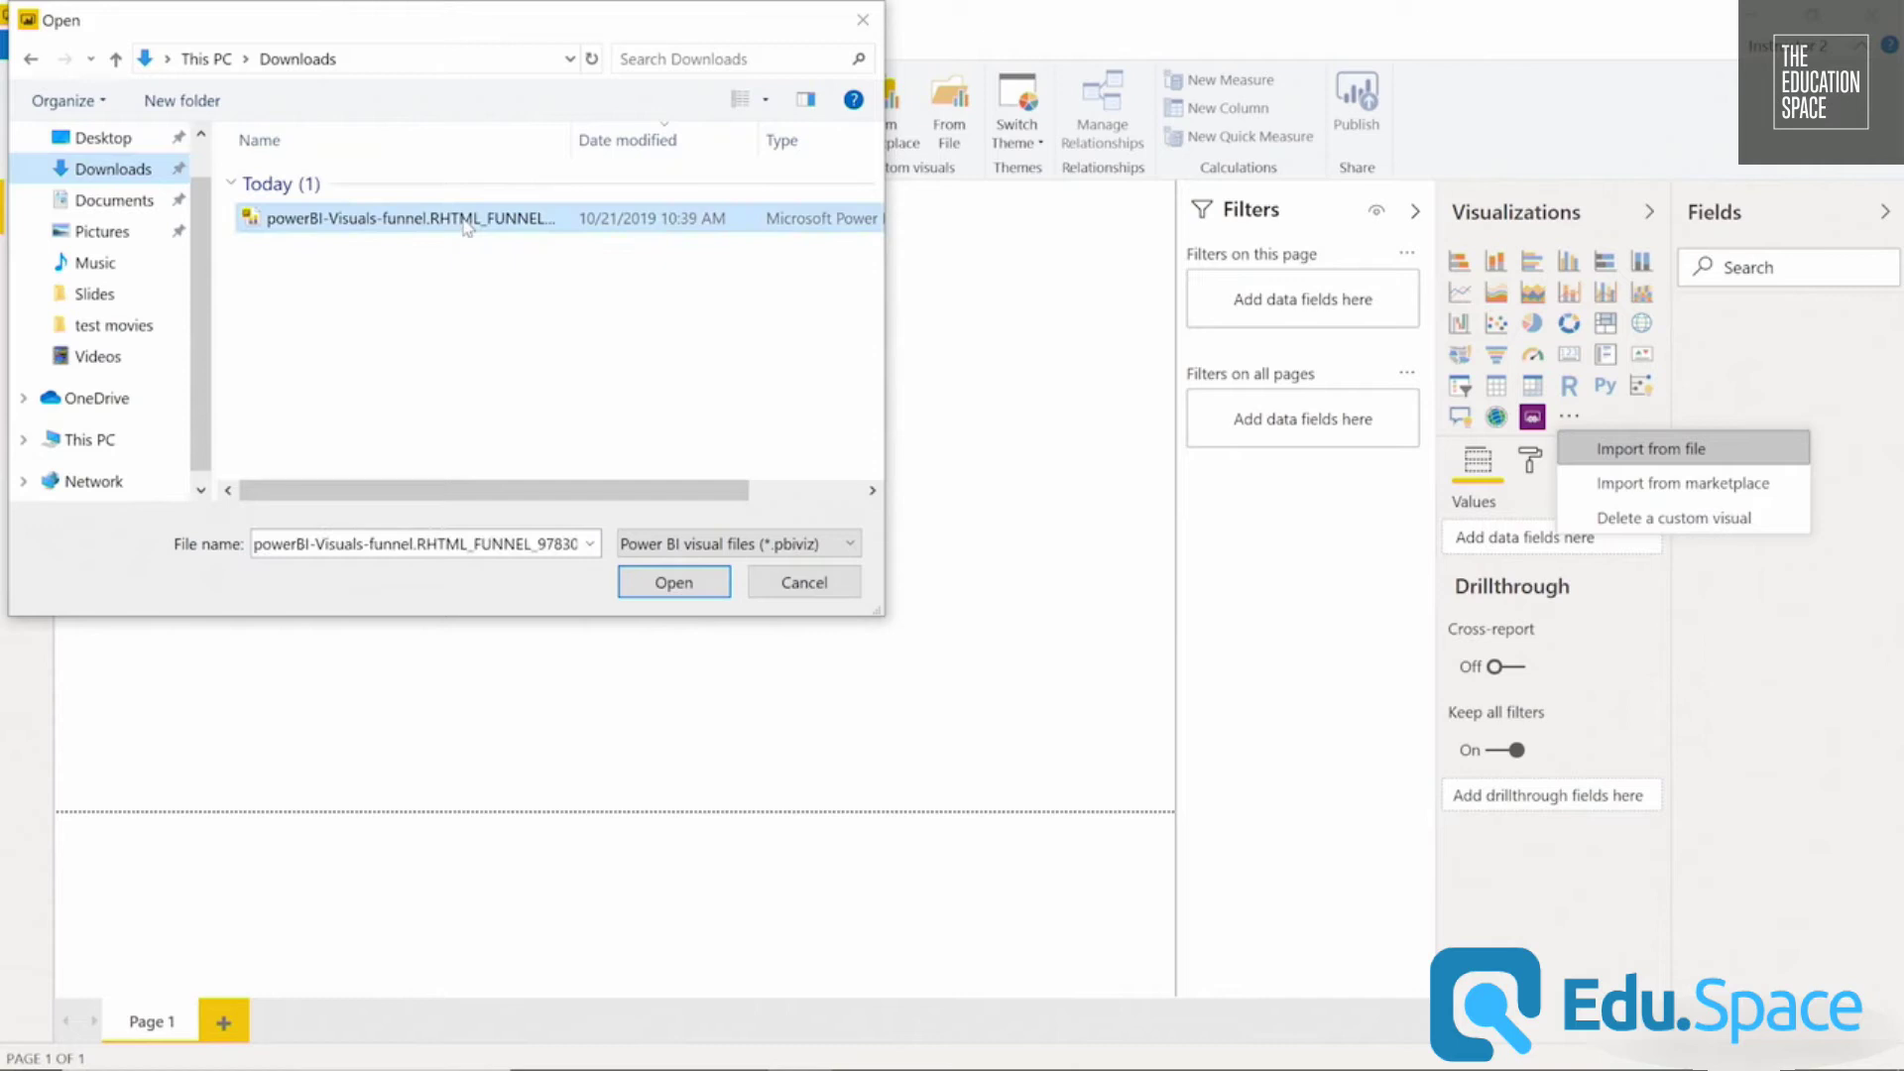
{"action": "left_click", "coordinate": [689, 585]}
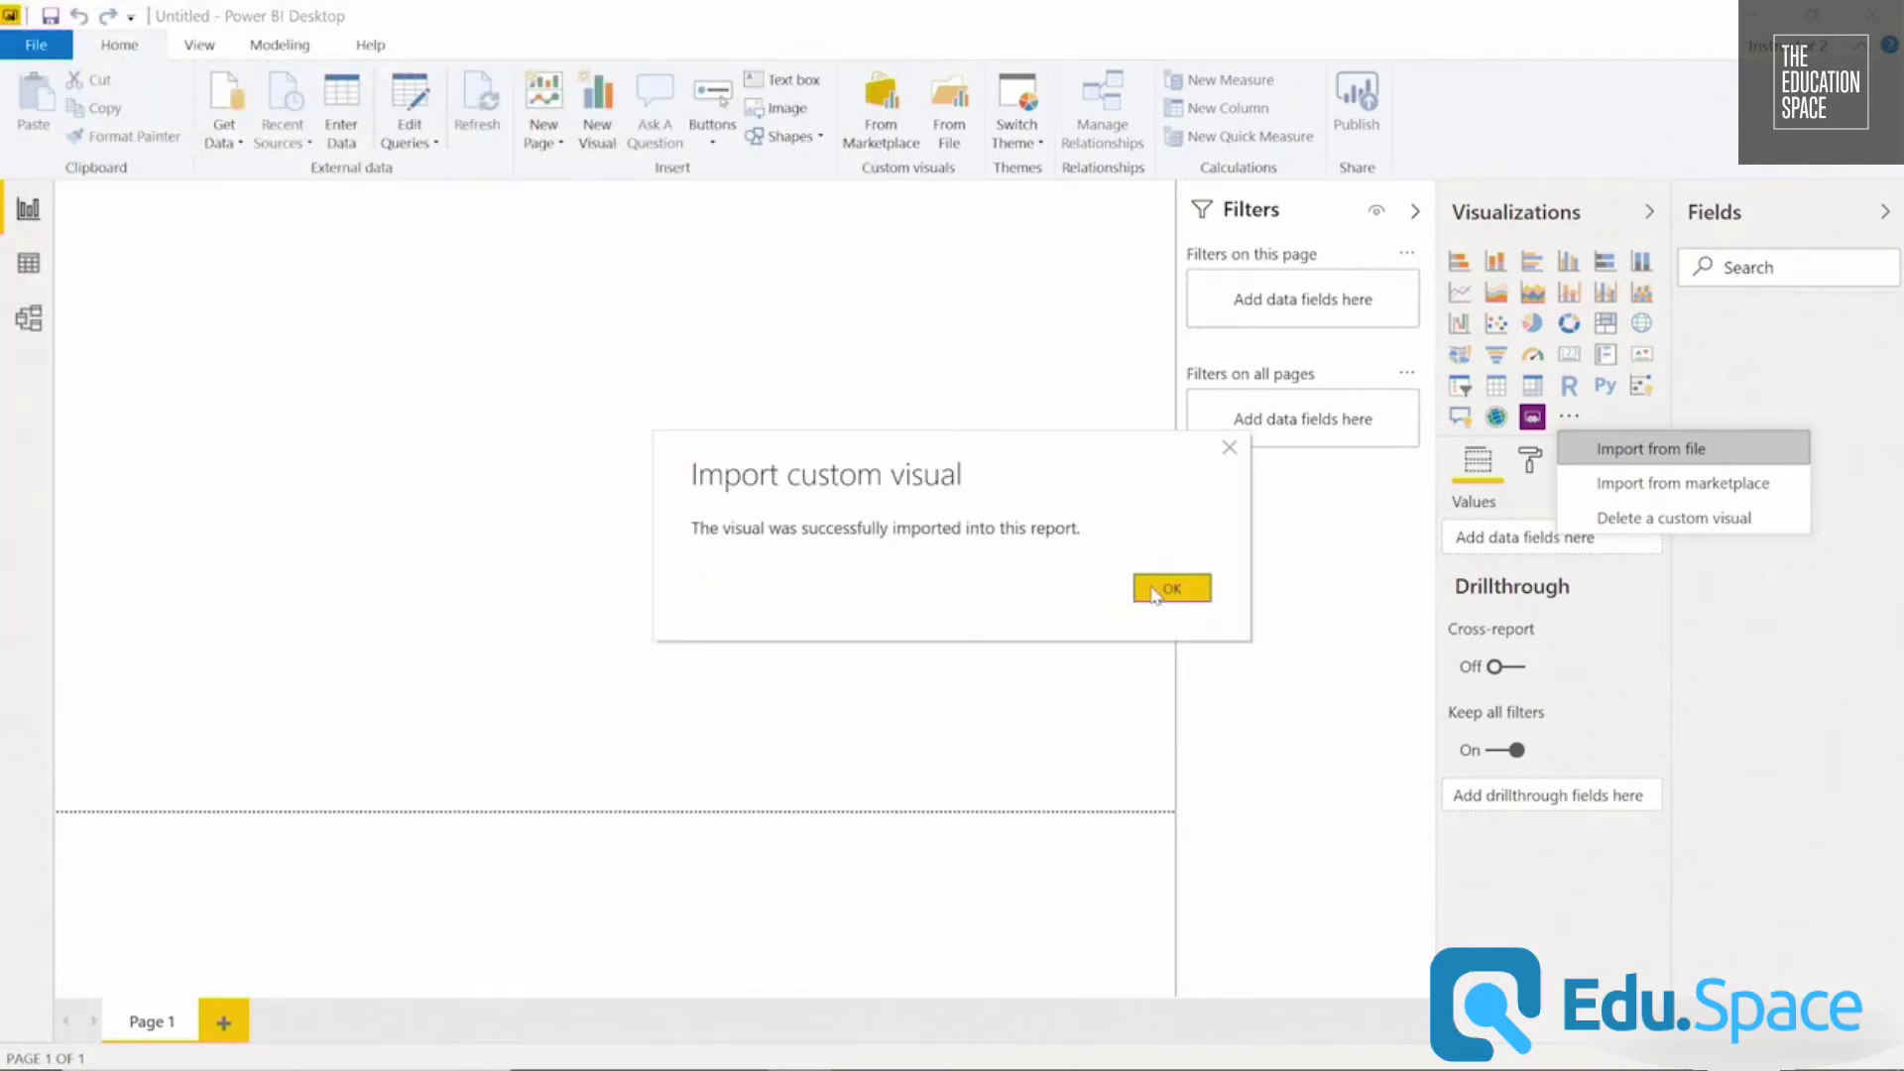
{"action": "left_click", "coordinate": [1160, 589]}
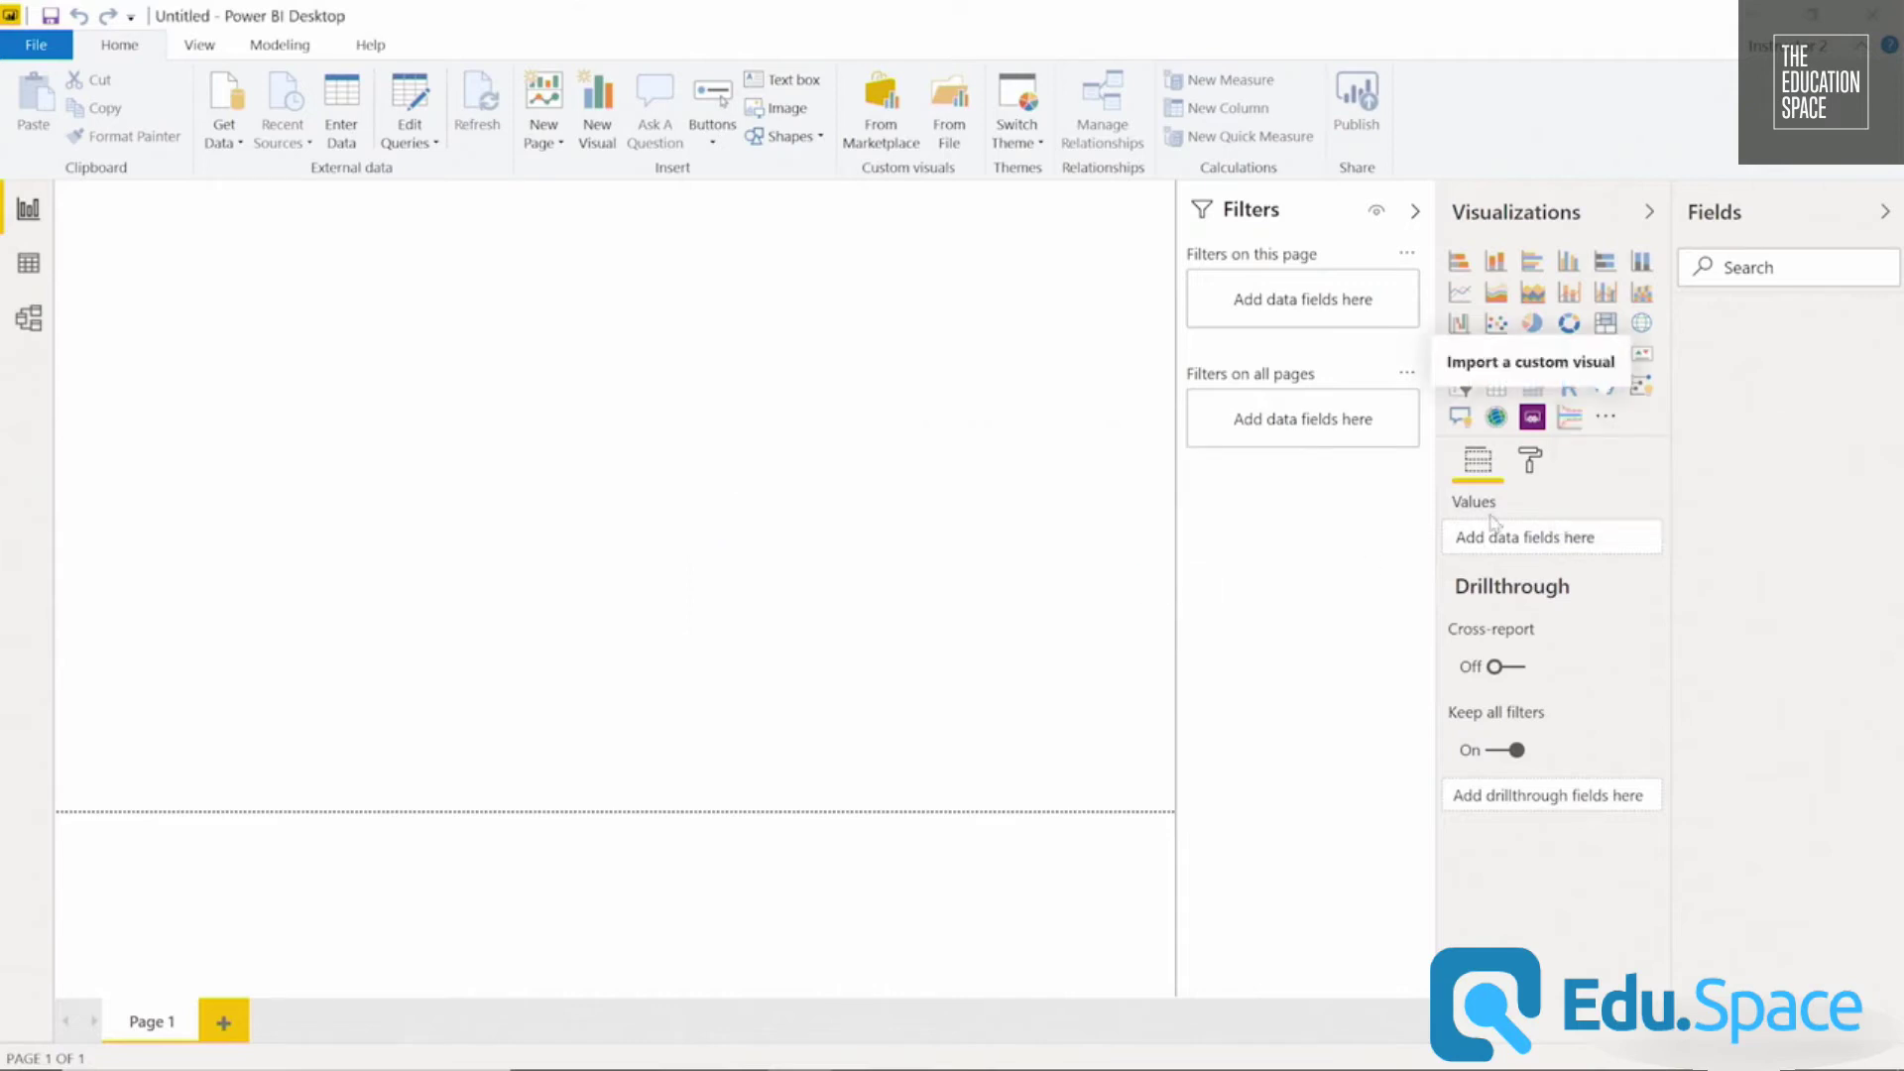
Browse the Power BI visuals marketplace and add the Gantt visual to the report.
{"action": "left_click", "coordinate": [1607, 420]}
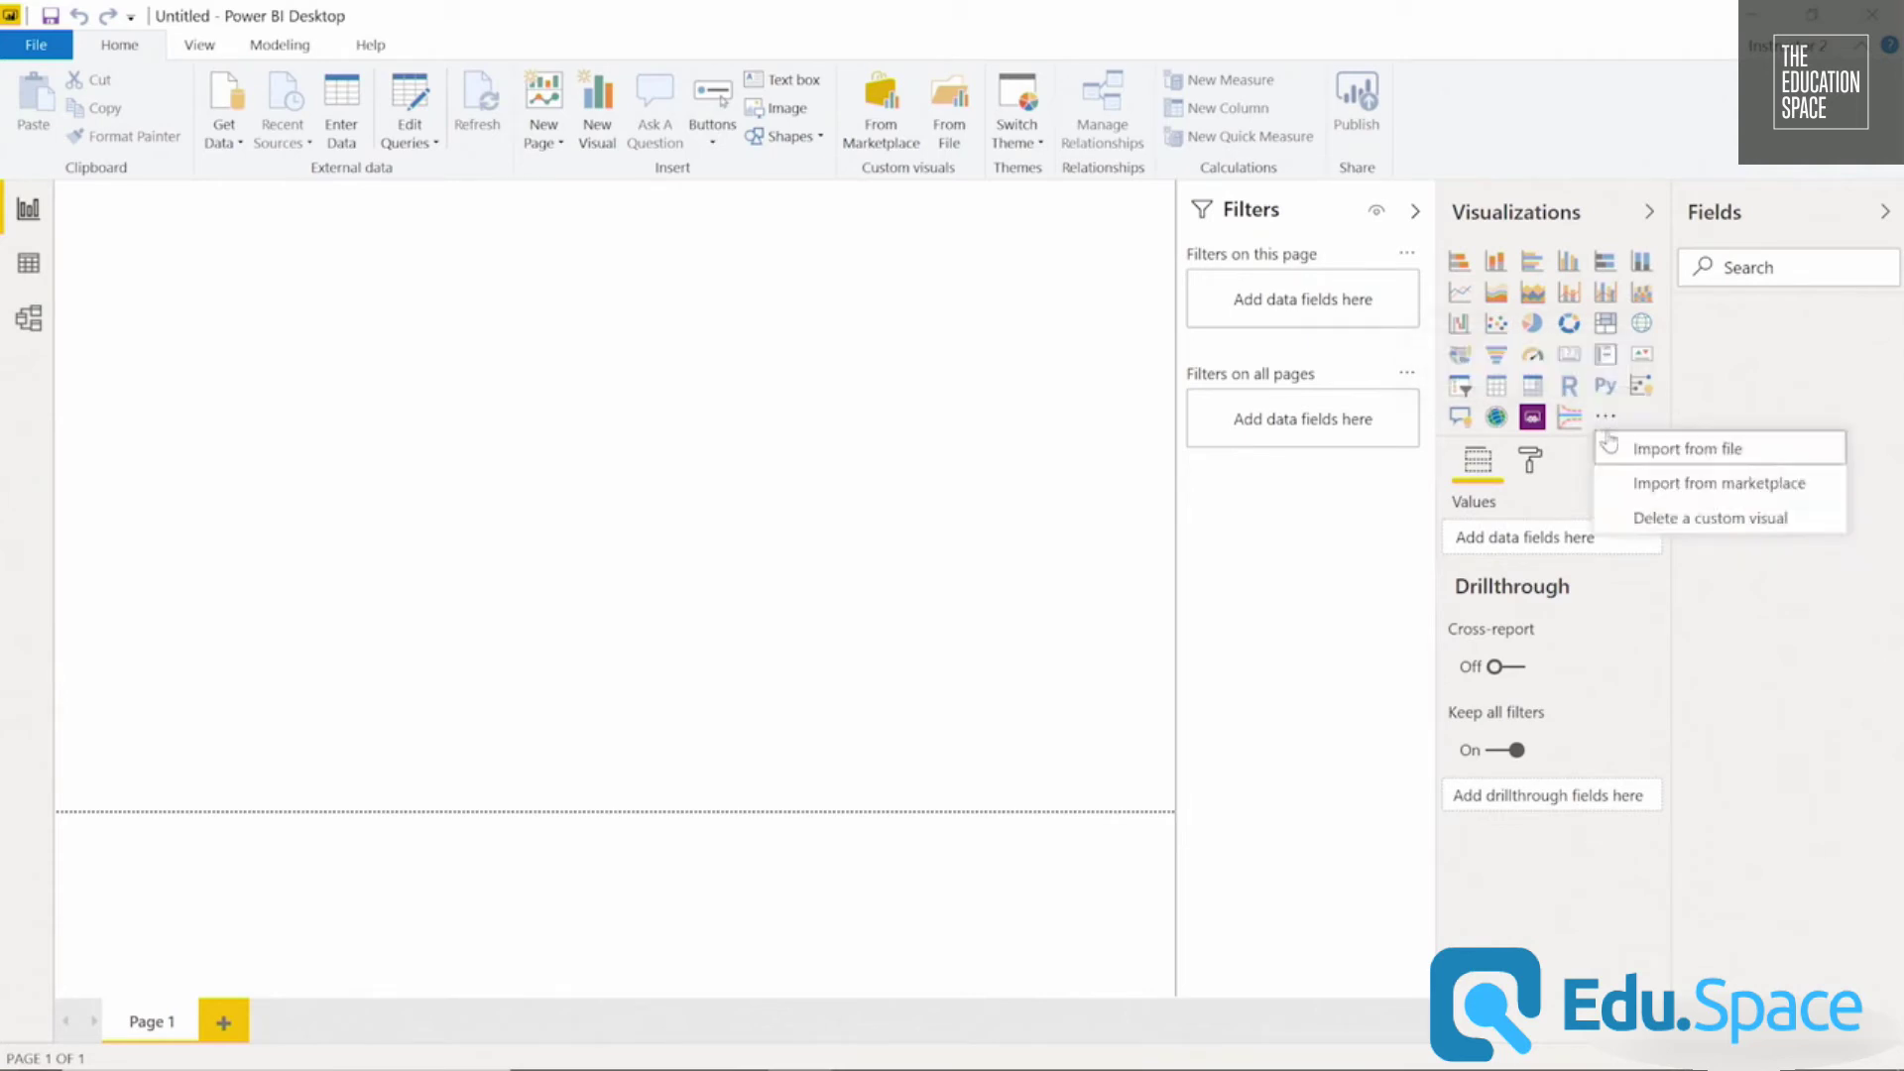
{"action": "left_click", "coordinate": [1637, 486]}
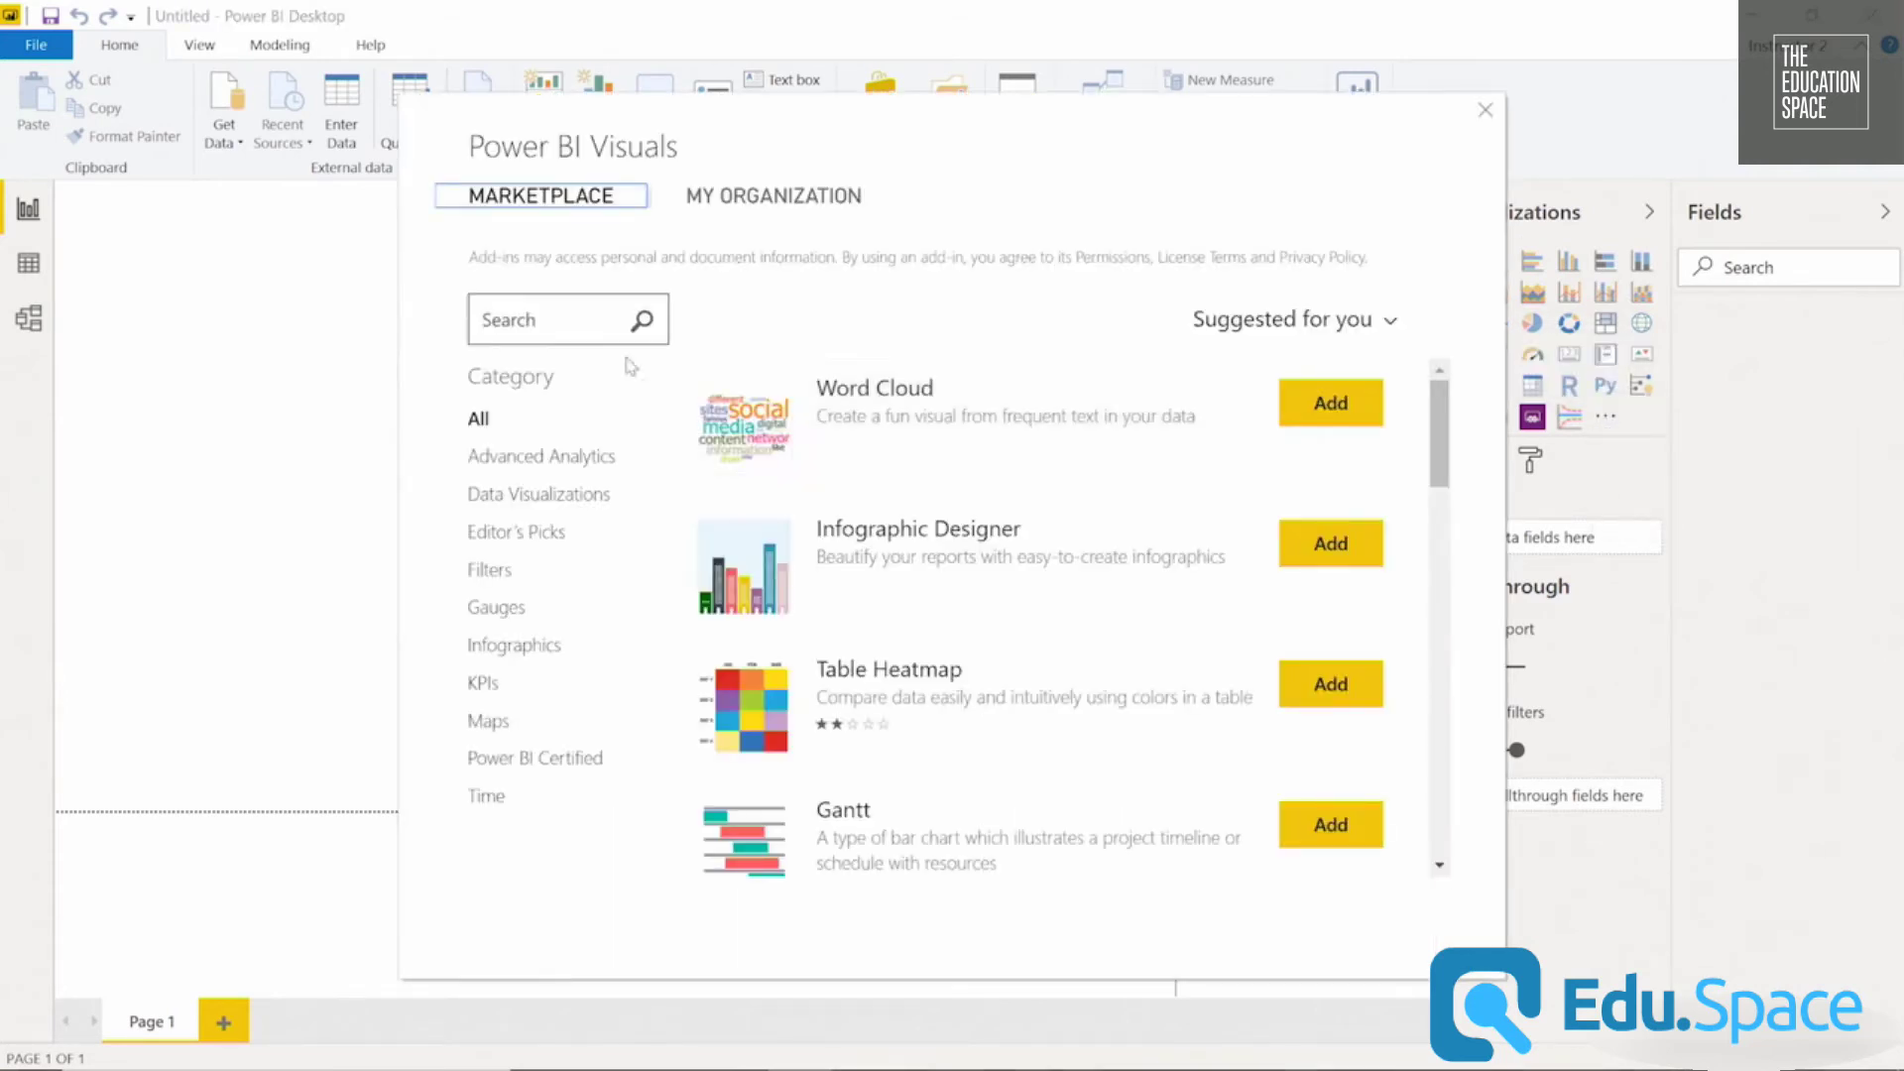
{"action": "left_click", "coordinate": [579, 318]}
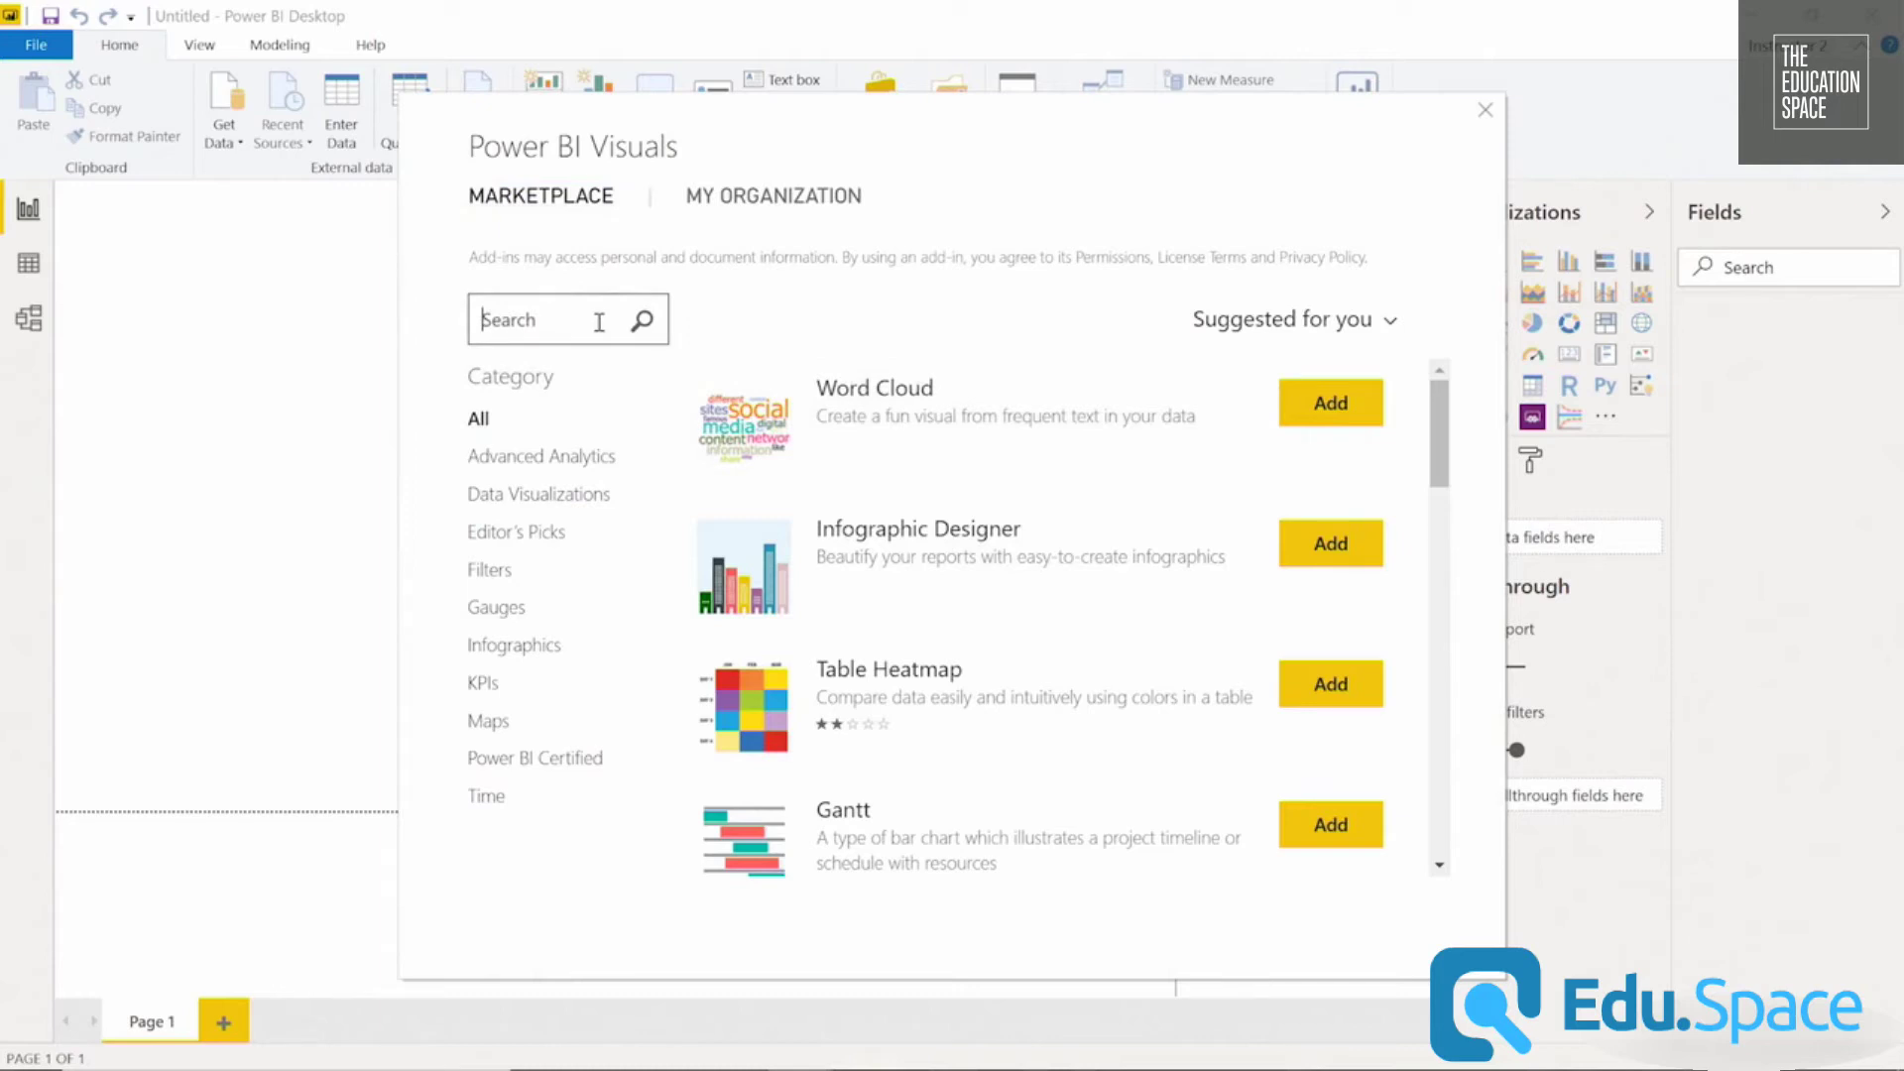
{"action": "left_click_drag", "start_coordinate": [1442, 411], "coordinate": [1441, 361]}
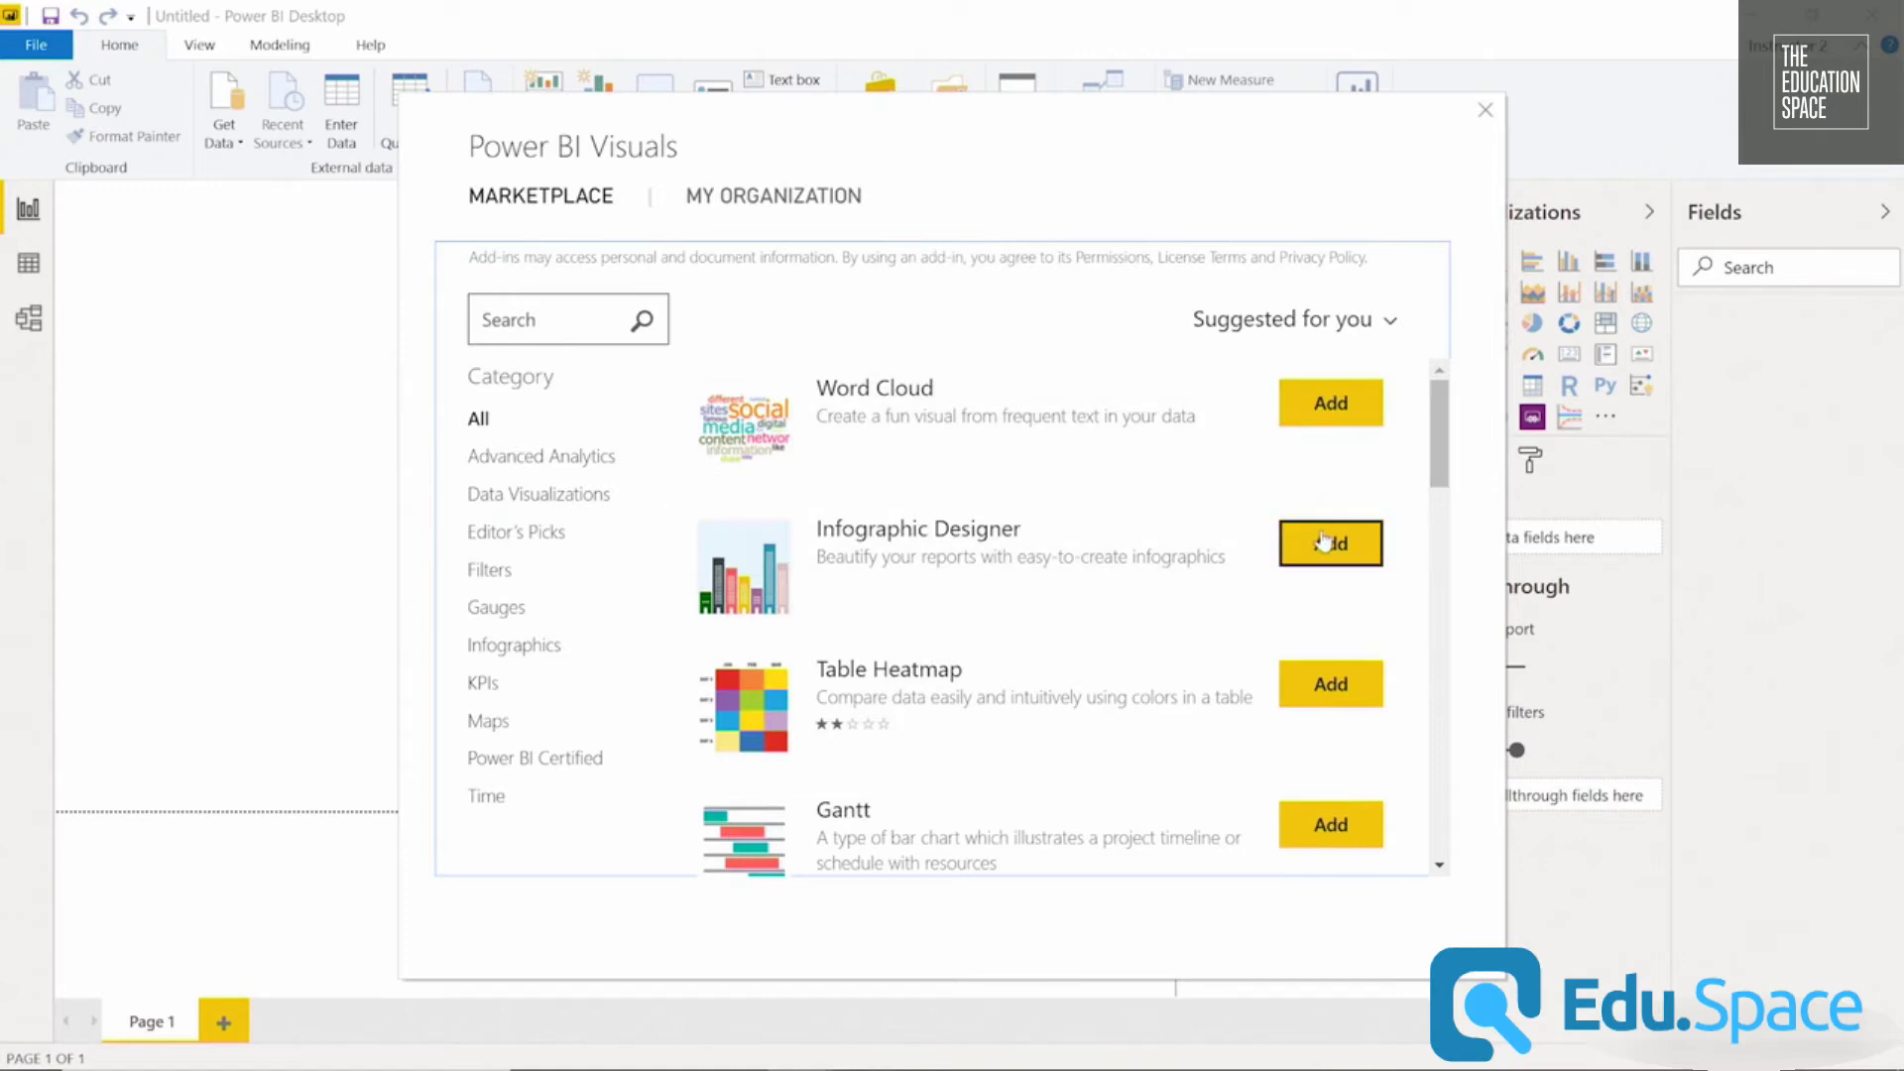
{"action": "left_click", "coordinate": [1330, 828]}
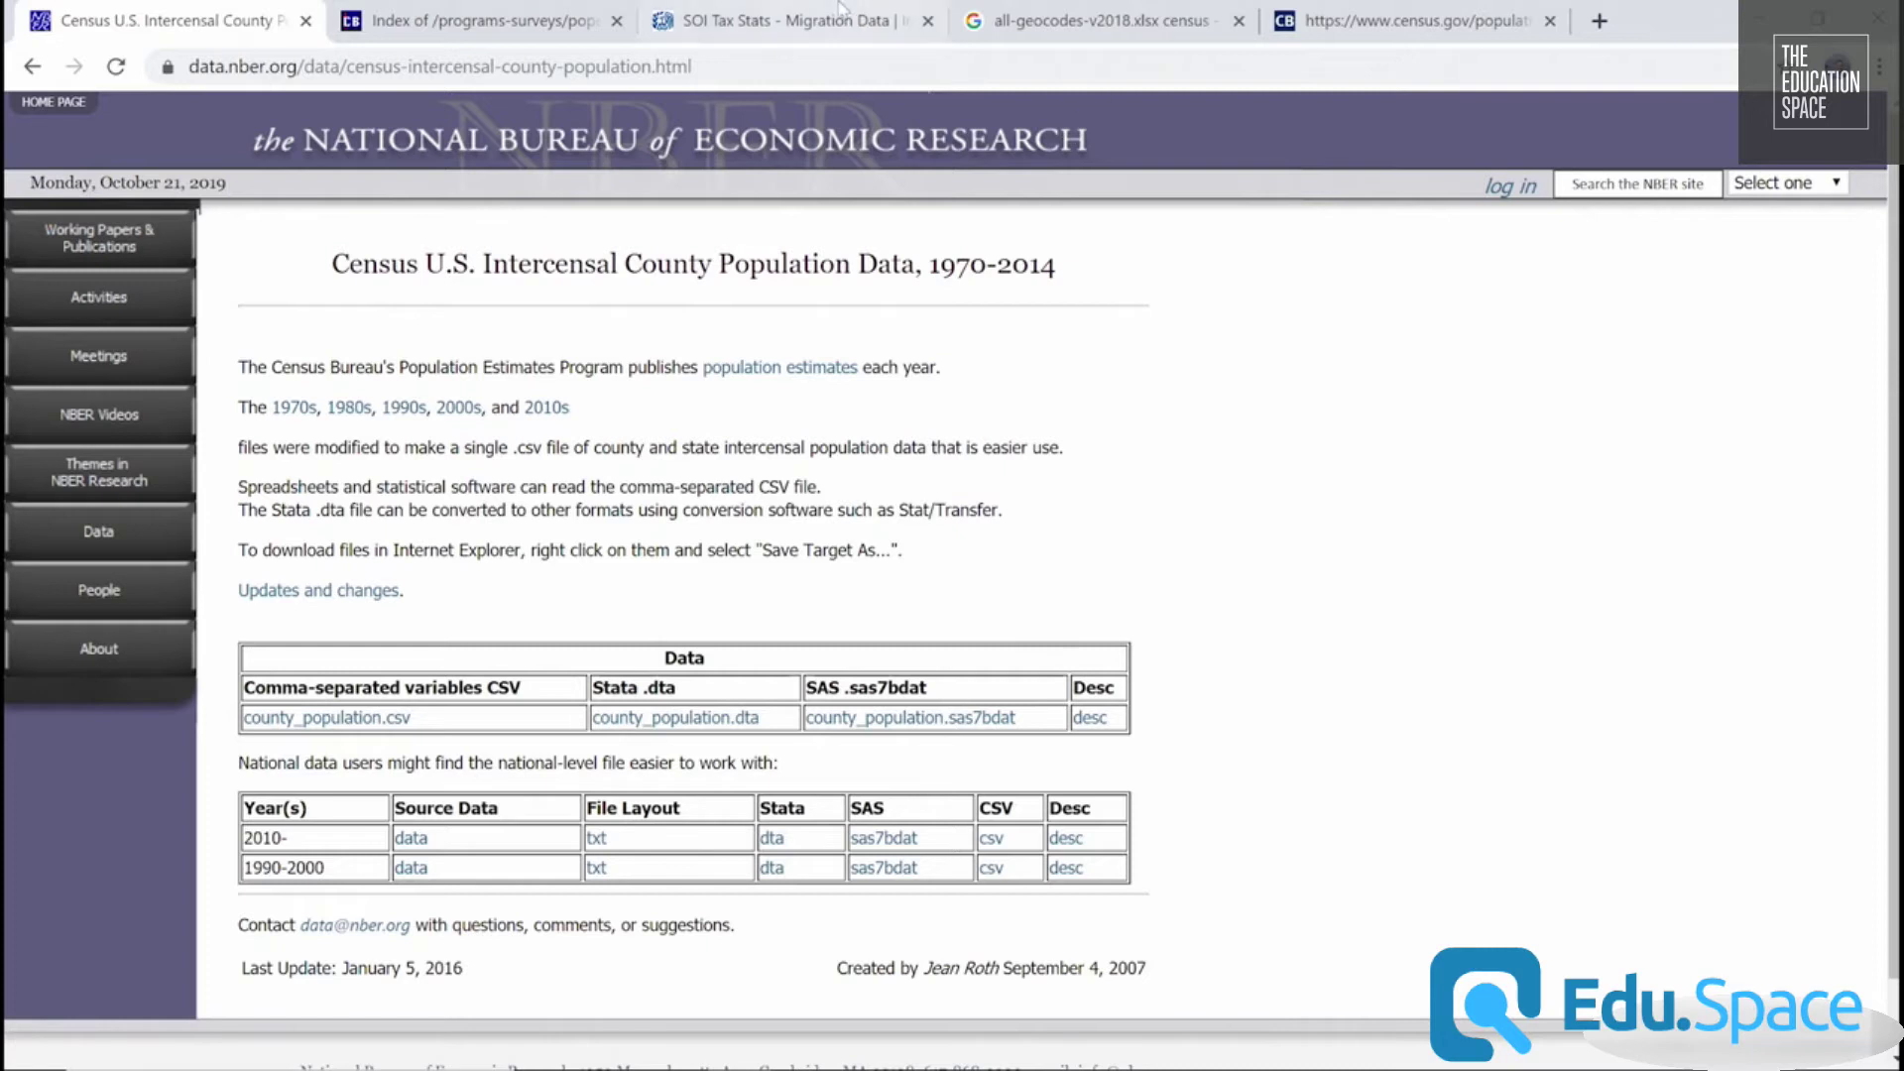
In the browser, examine the NBER and Census county population files, the IRS 2015 to 2016 migration data, and the all-geocodes-v2018 search page.
{"action": "left_click", "coordinate": [484, 20]}
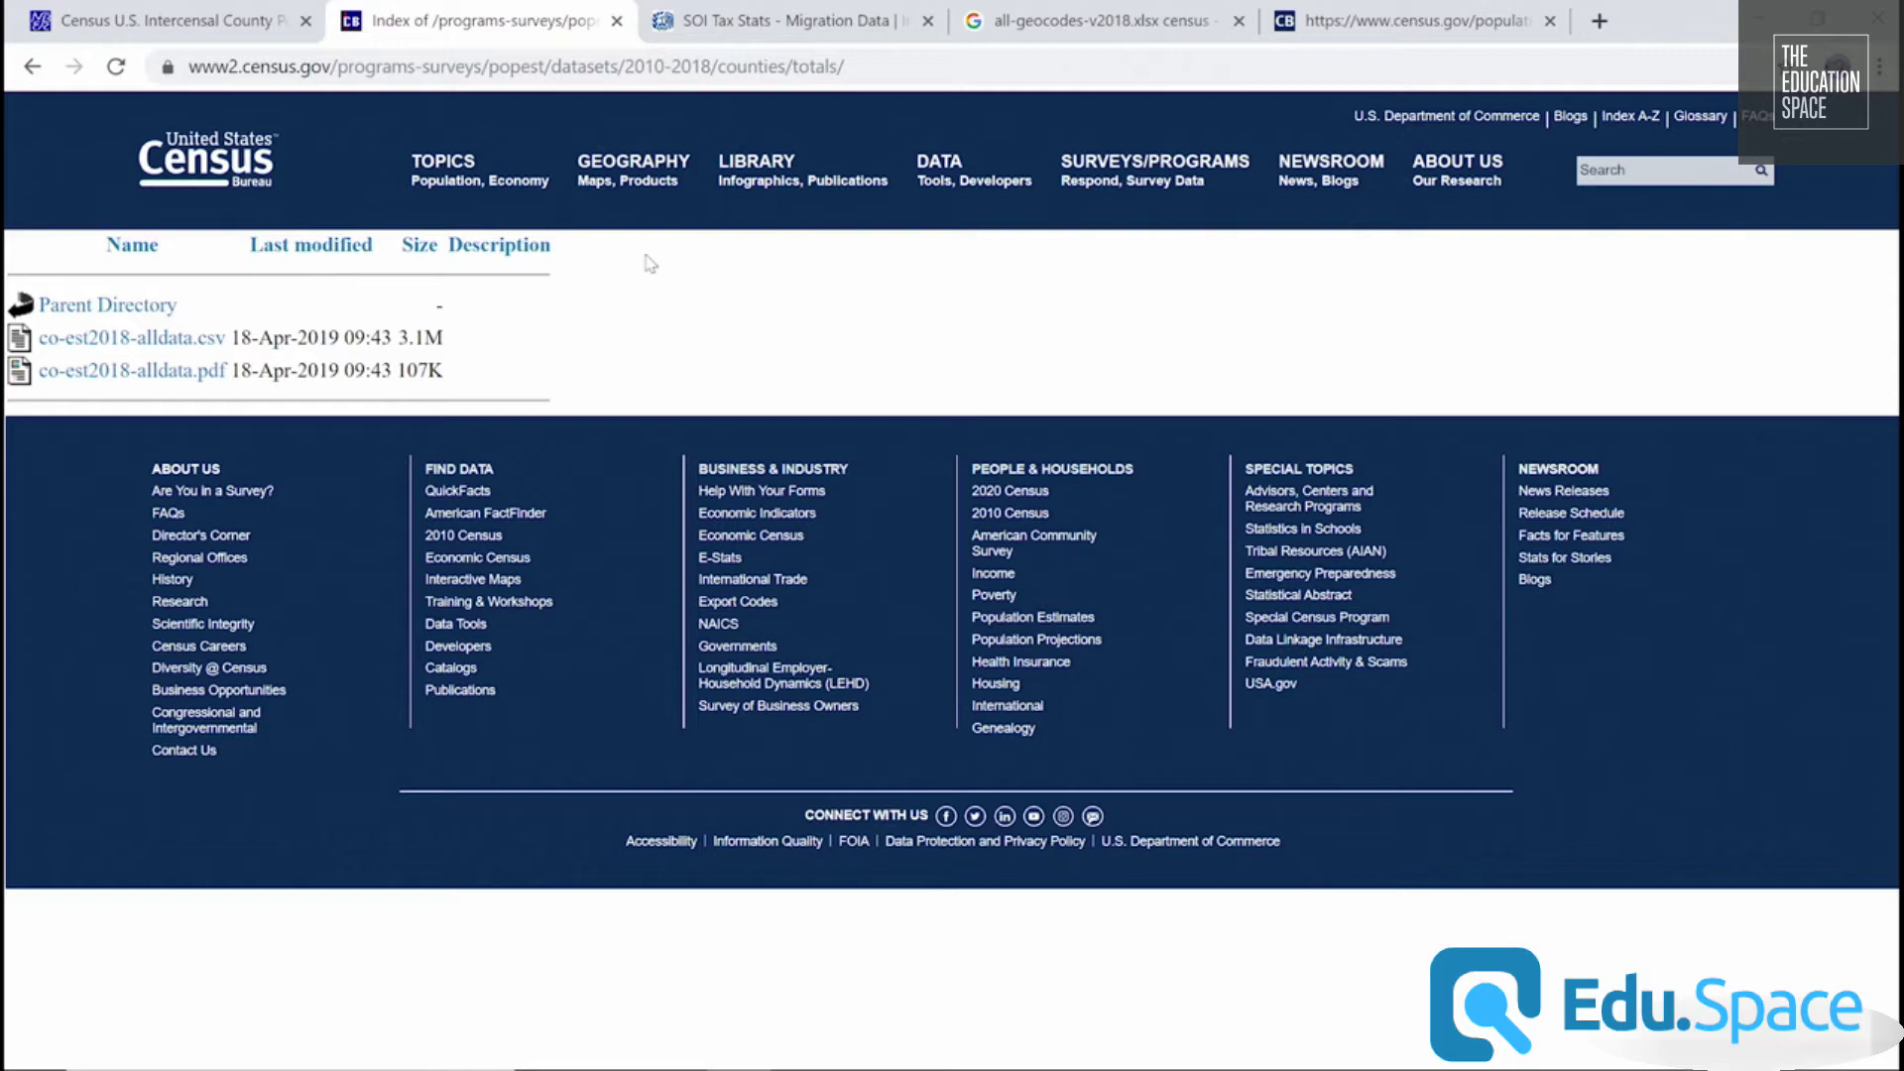
{"action": "left_click", "coordinate": [241, 15]}
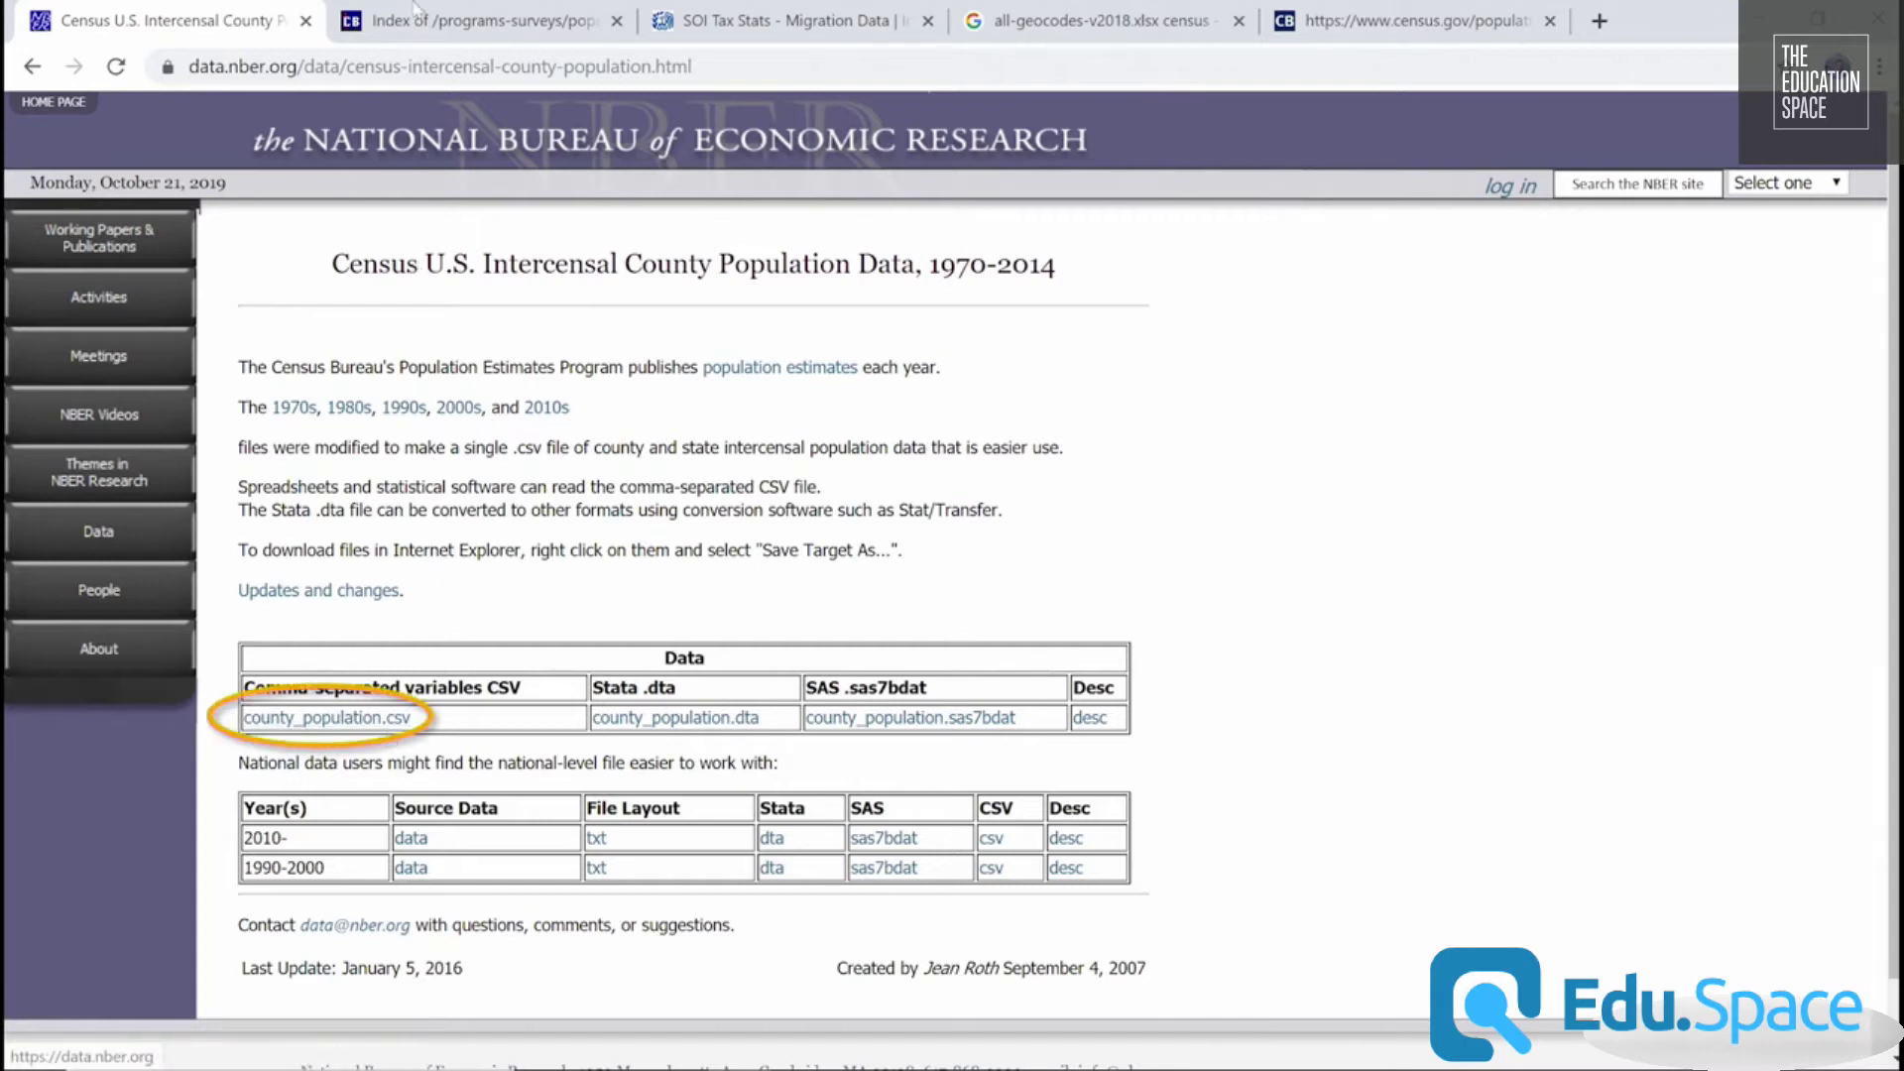
{"action": "left_click", "coordinate": [717, 28]}
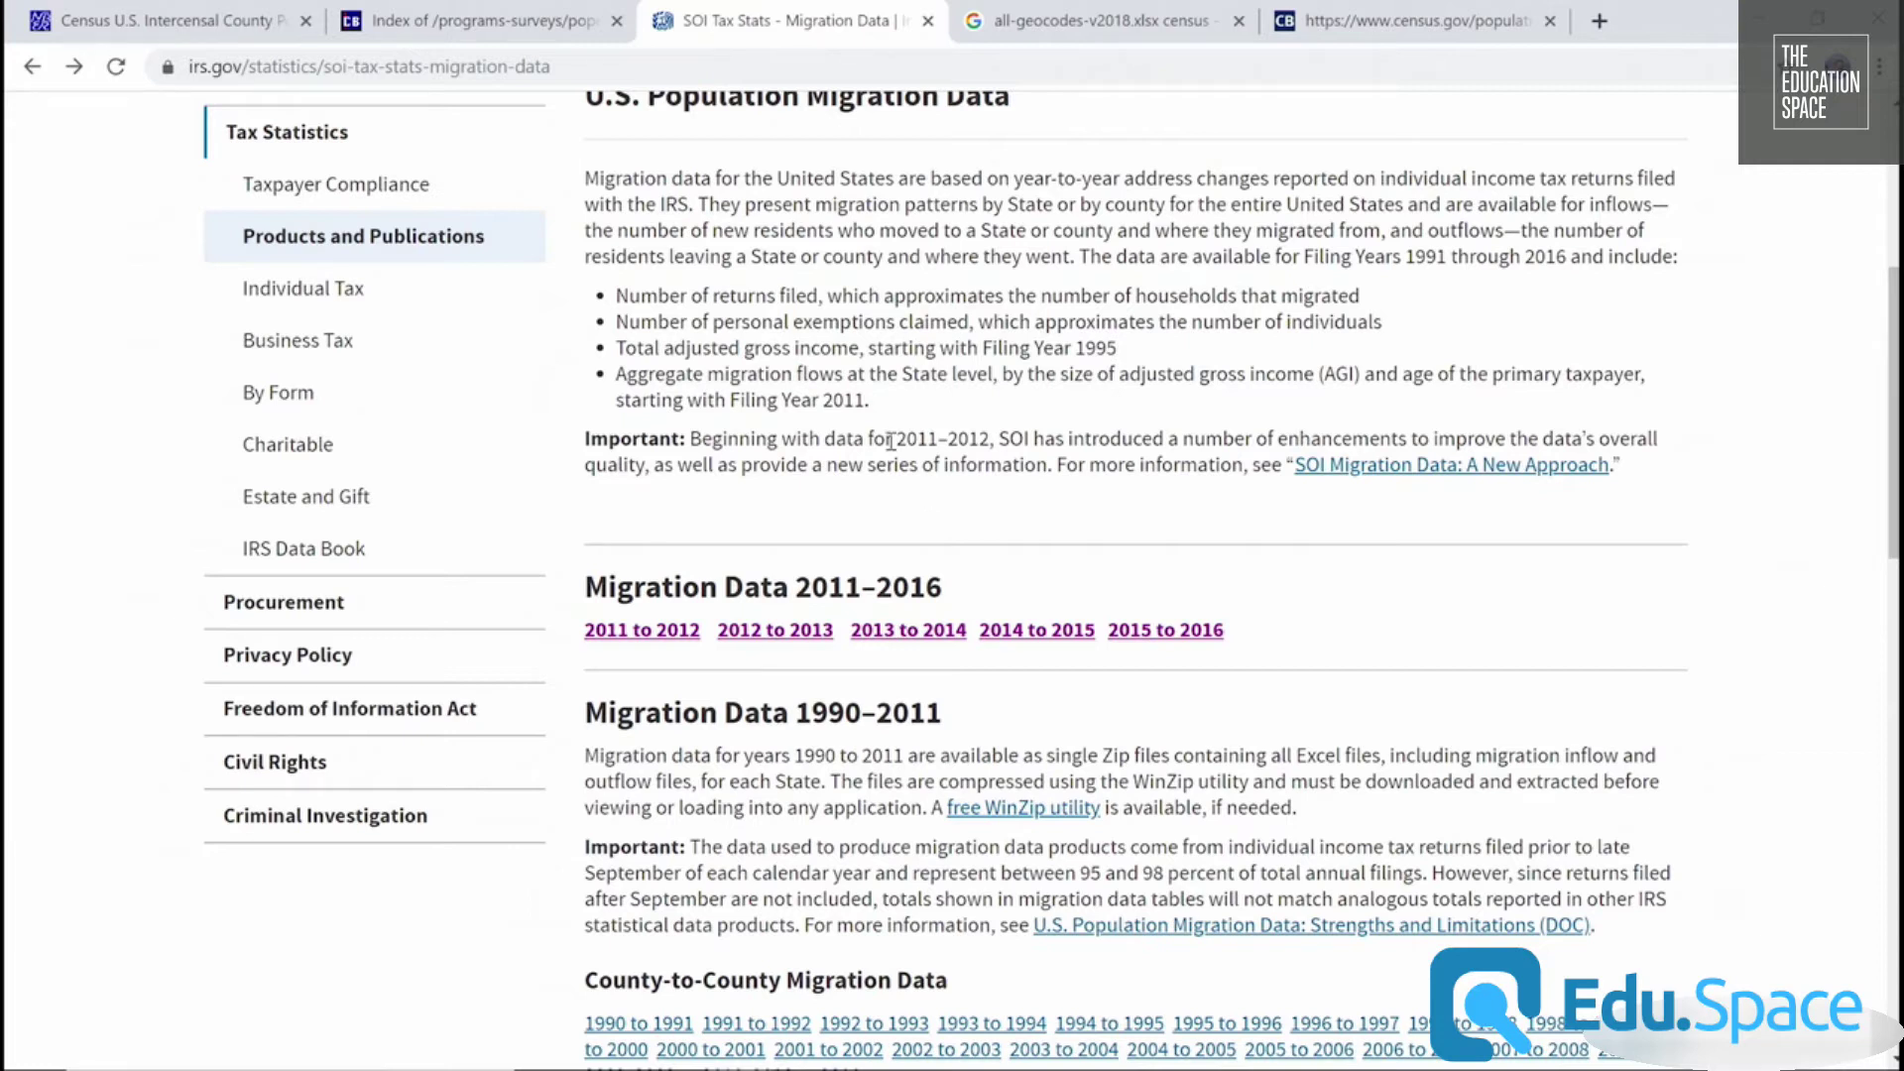
{"action": "left_click", "coordinate": [1141, 639]}
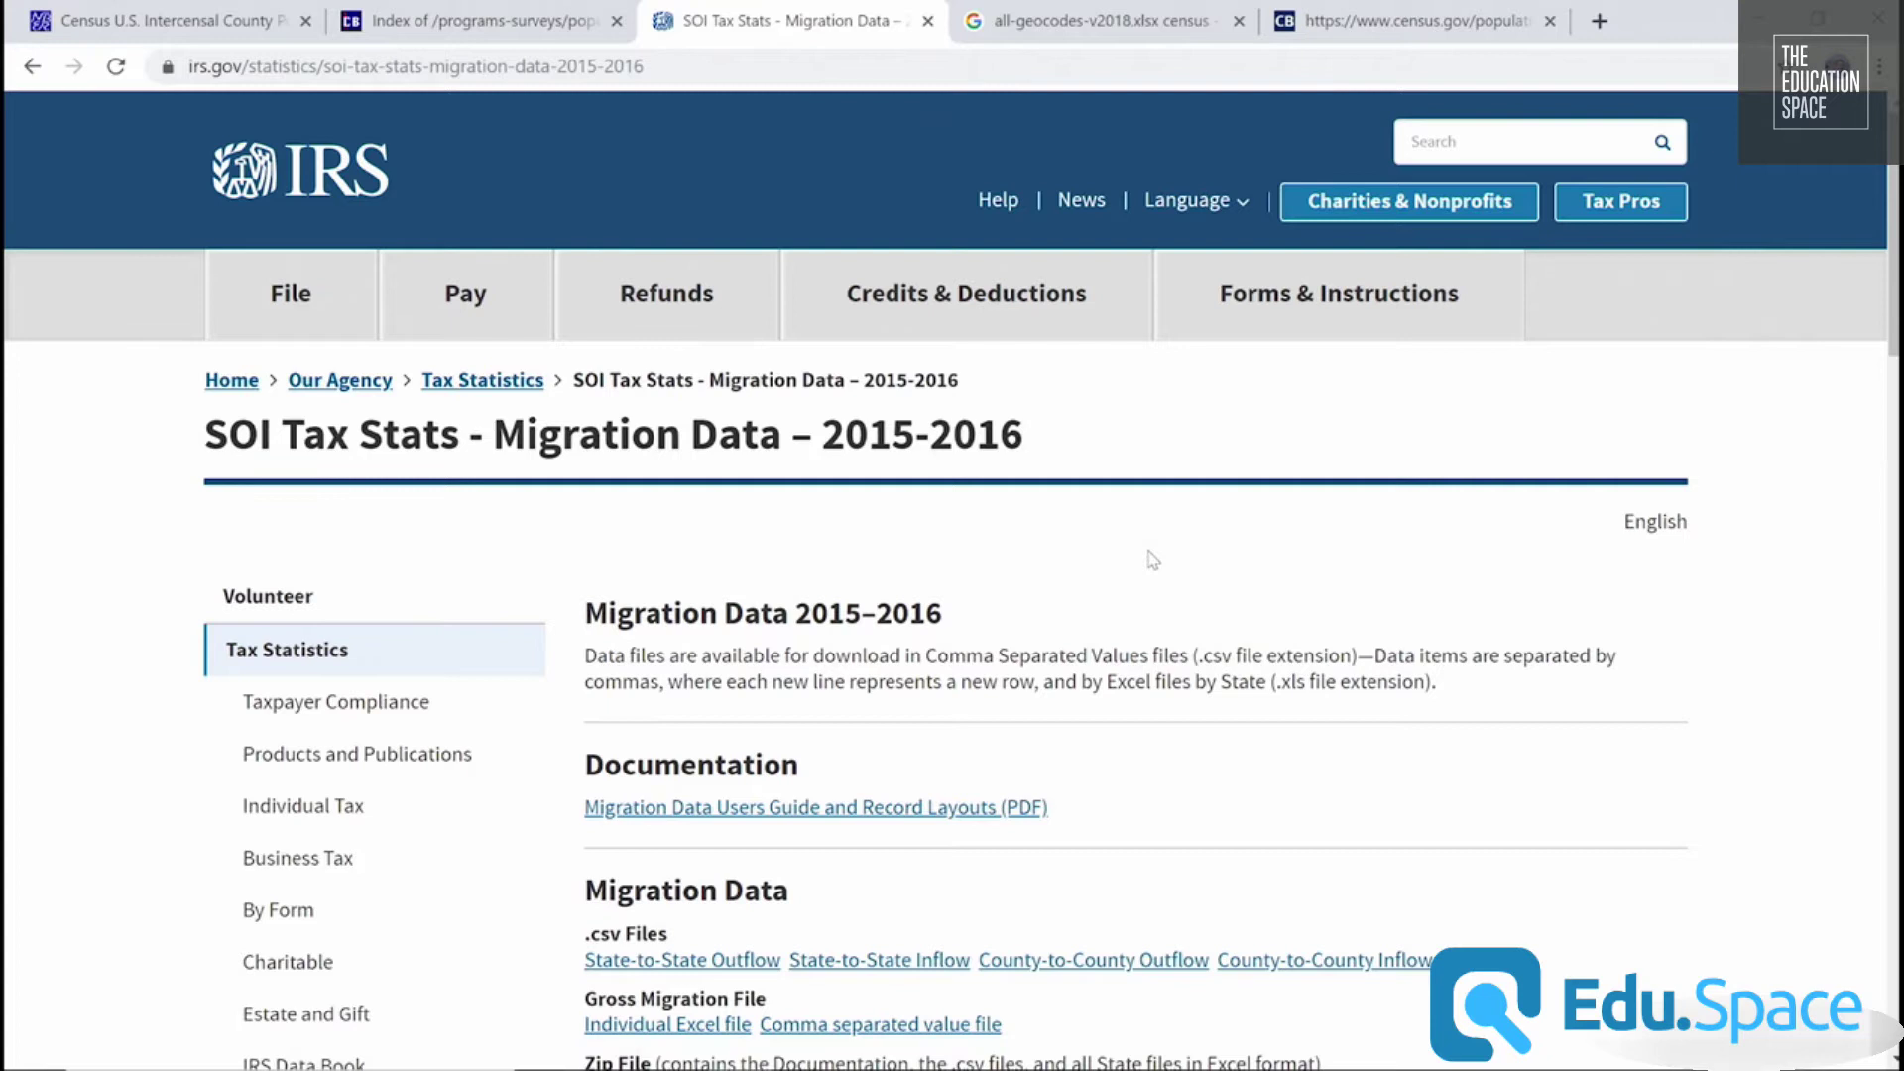
{"action": "scroll", "coordinate": [1150, 565], "scroll_direction": "down", "scroll_amount": 3}
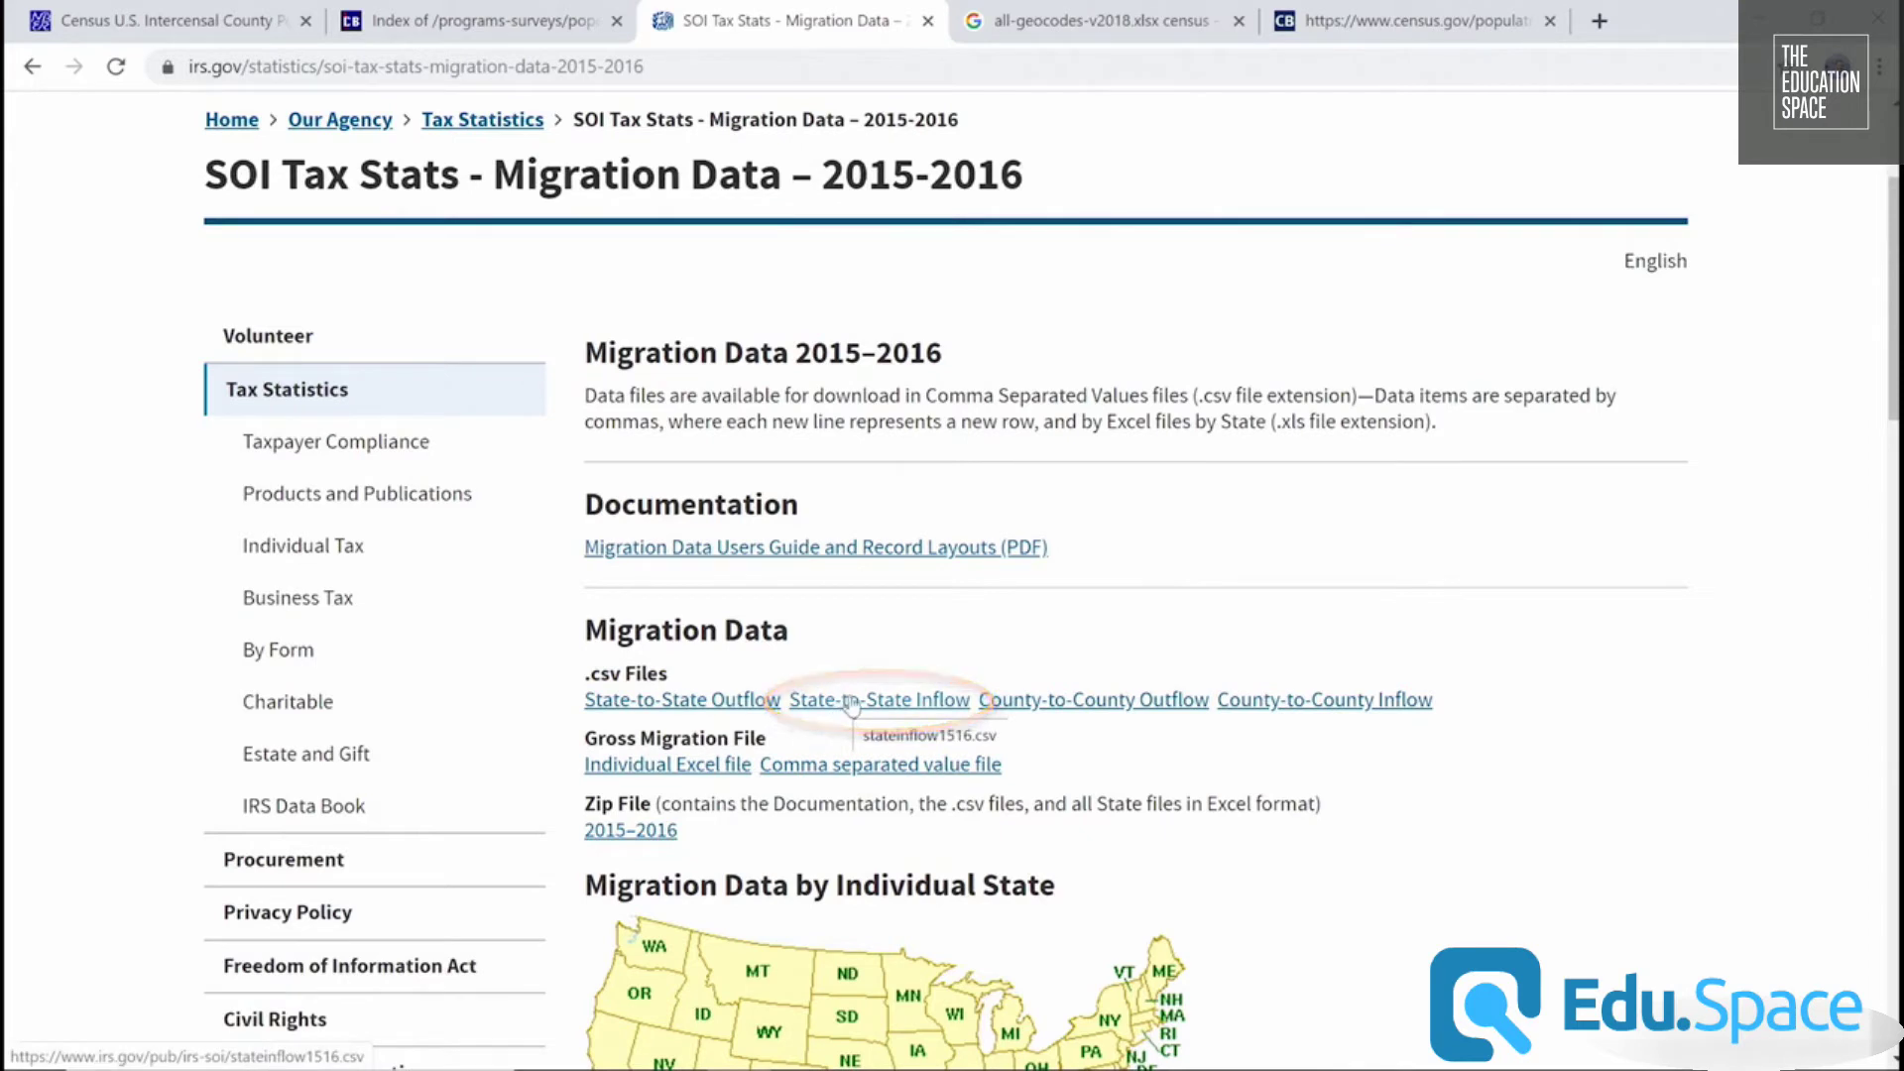
{"action": "key", "text": "alt+Left"}
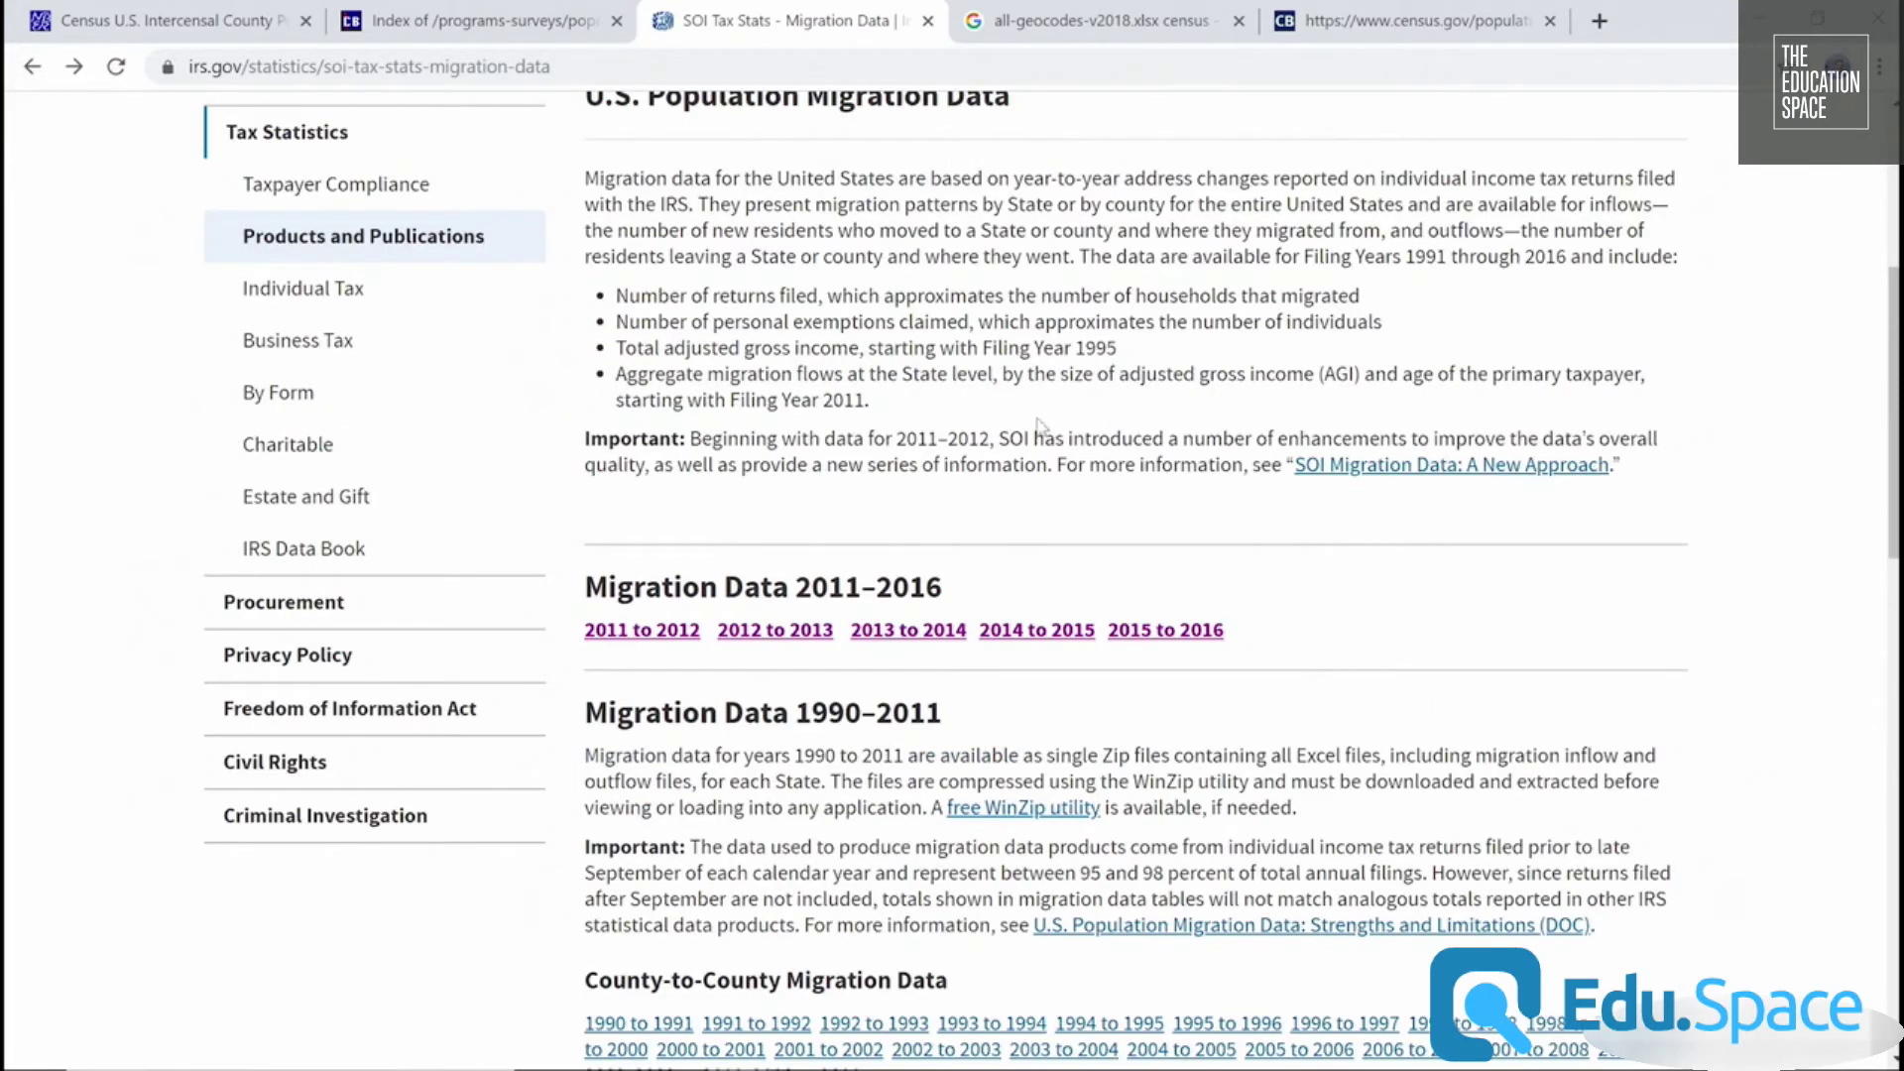
{"action": "left_click", "coordinate": [1146, 15]}
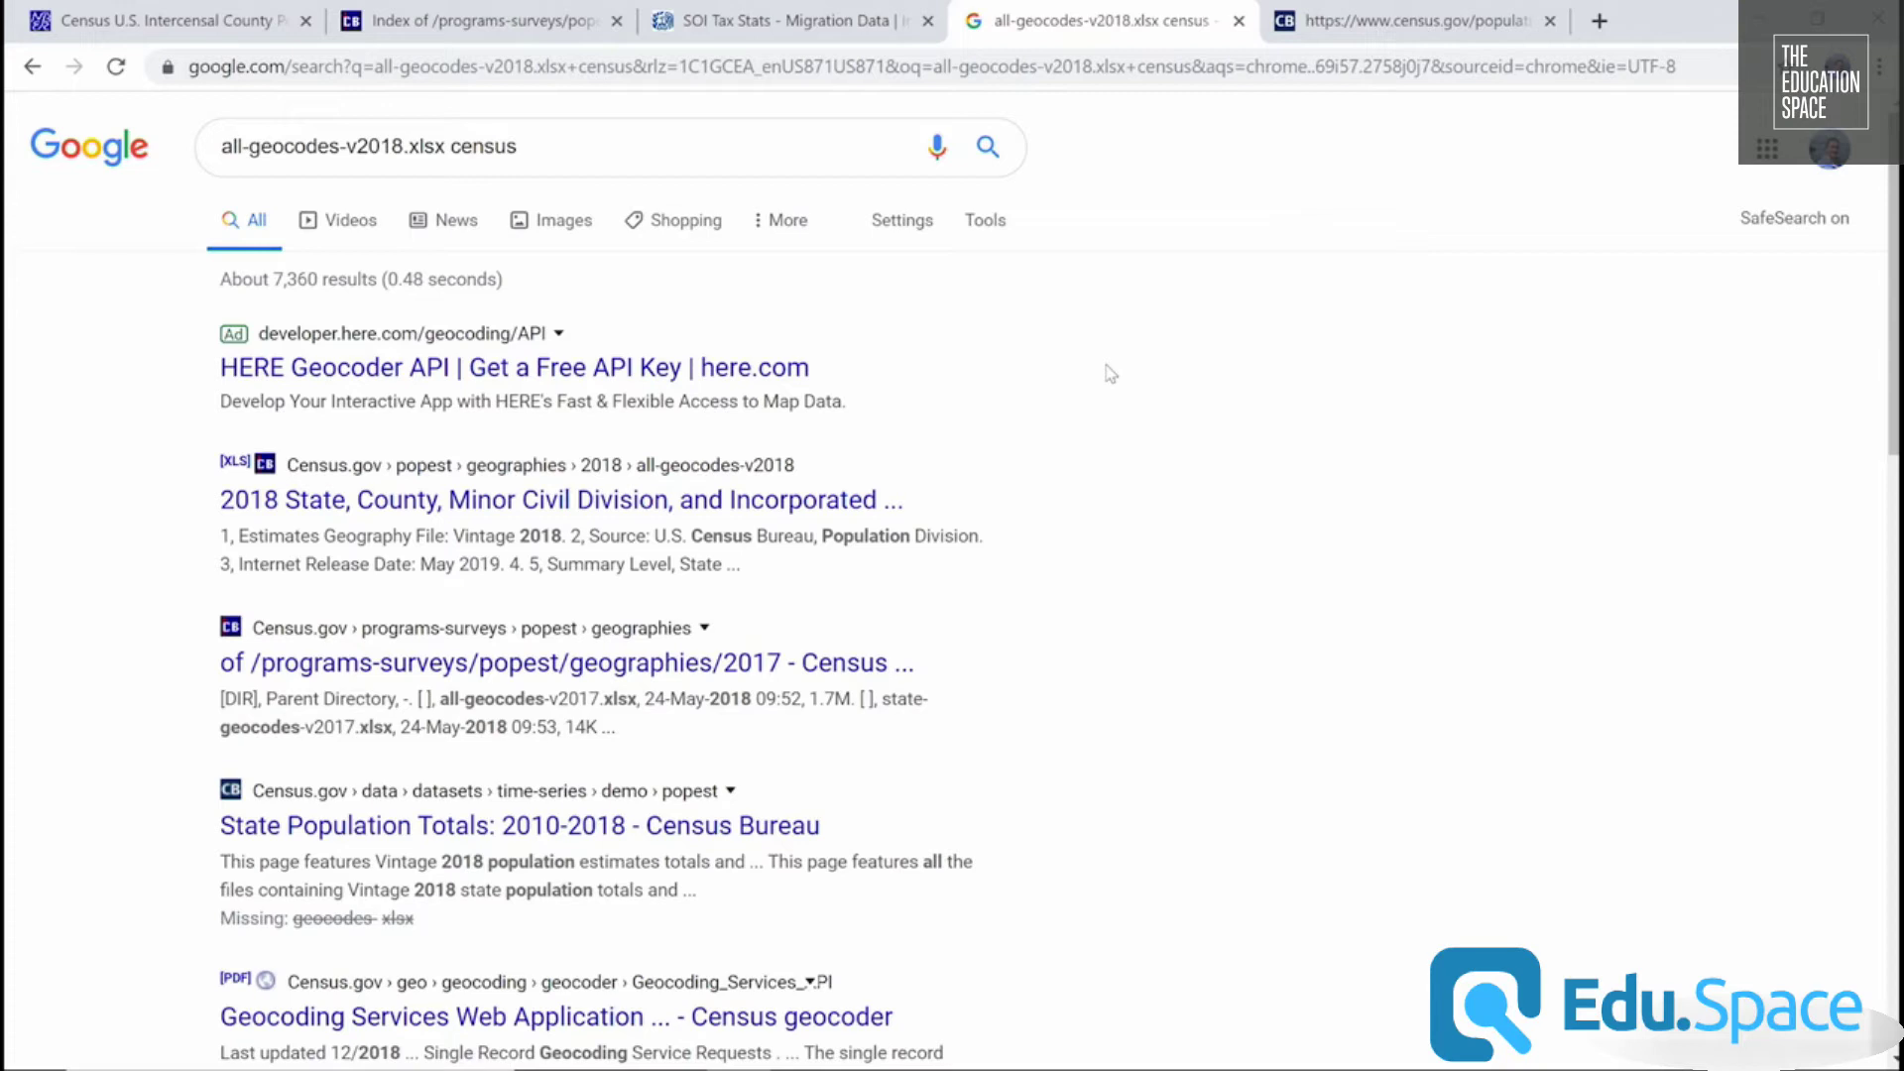
{"action": "left_click", "coordinate": [1408, 21]}
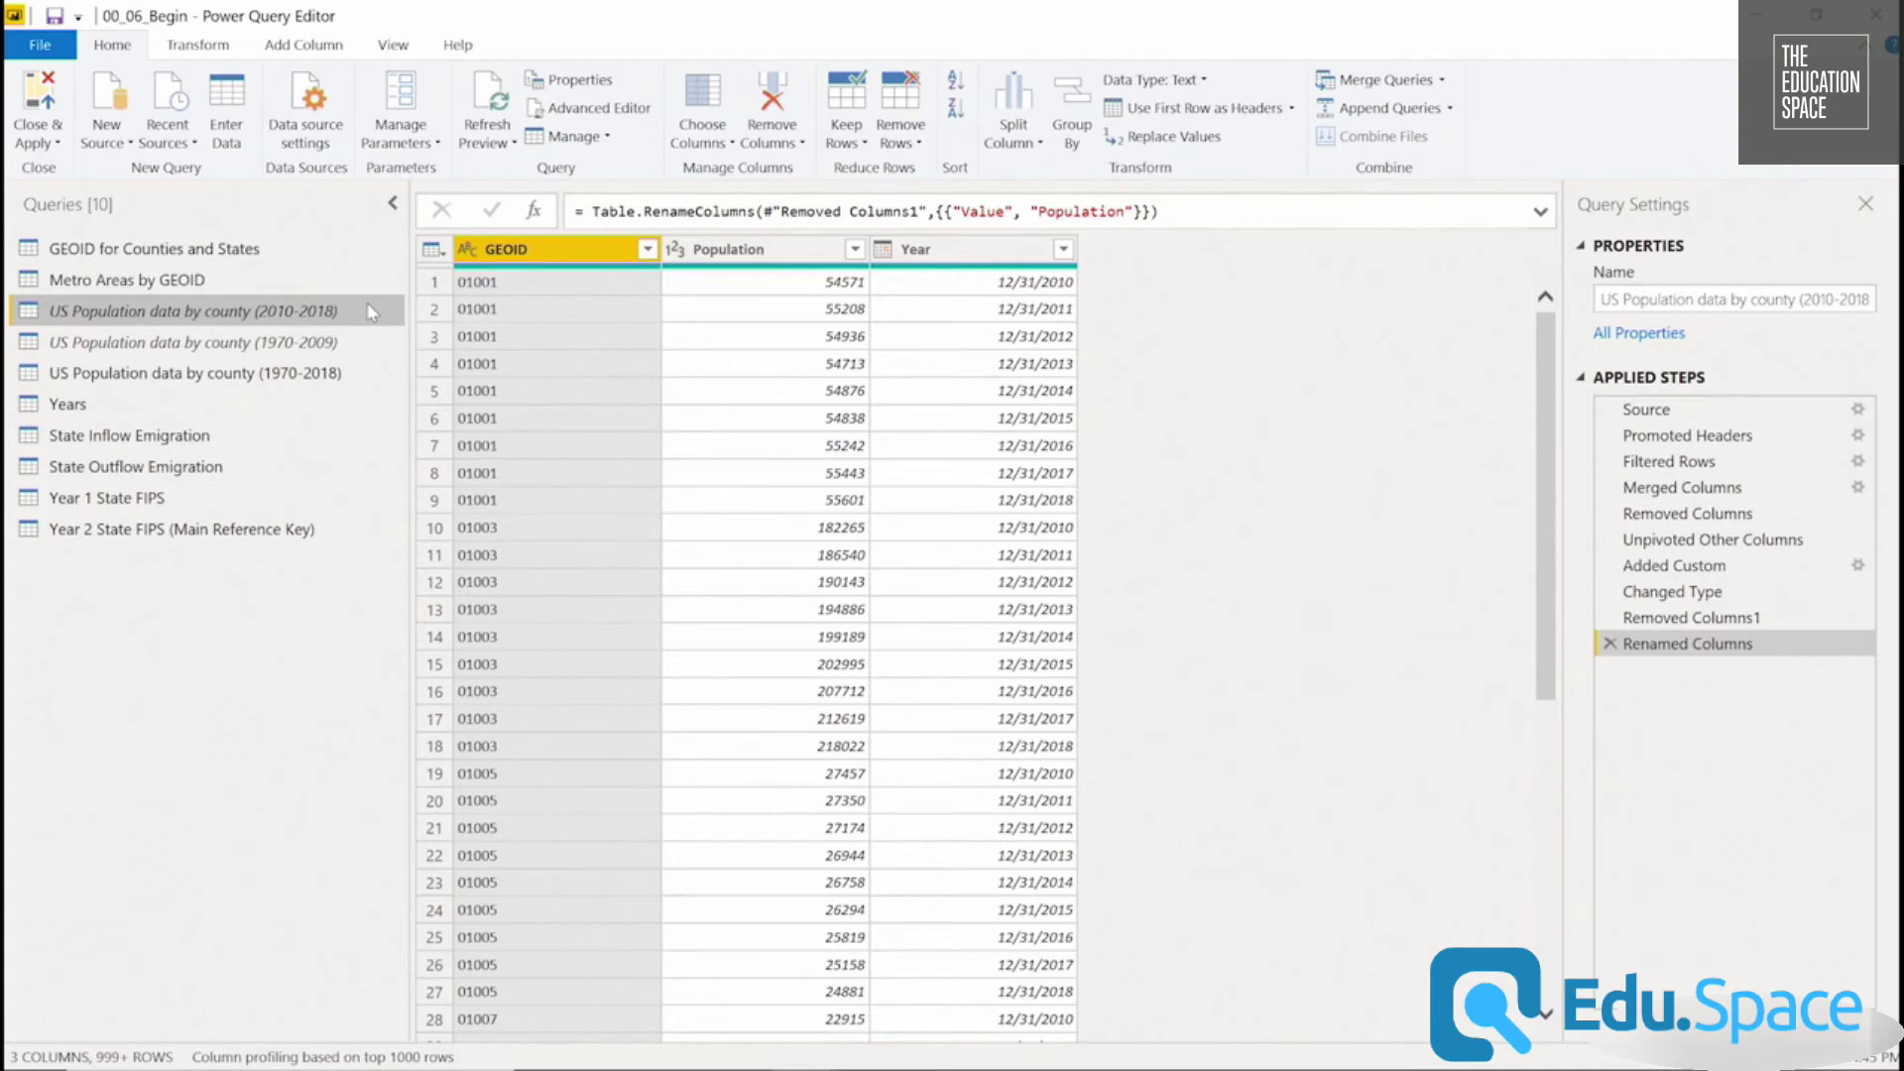
In the Power Query Editor, review the county population queries and check the CSV source file path of the 2010-2018 query.
{"action": "left_click", "coordinate": [303, 343]}
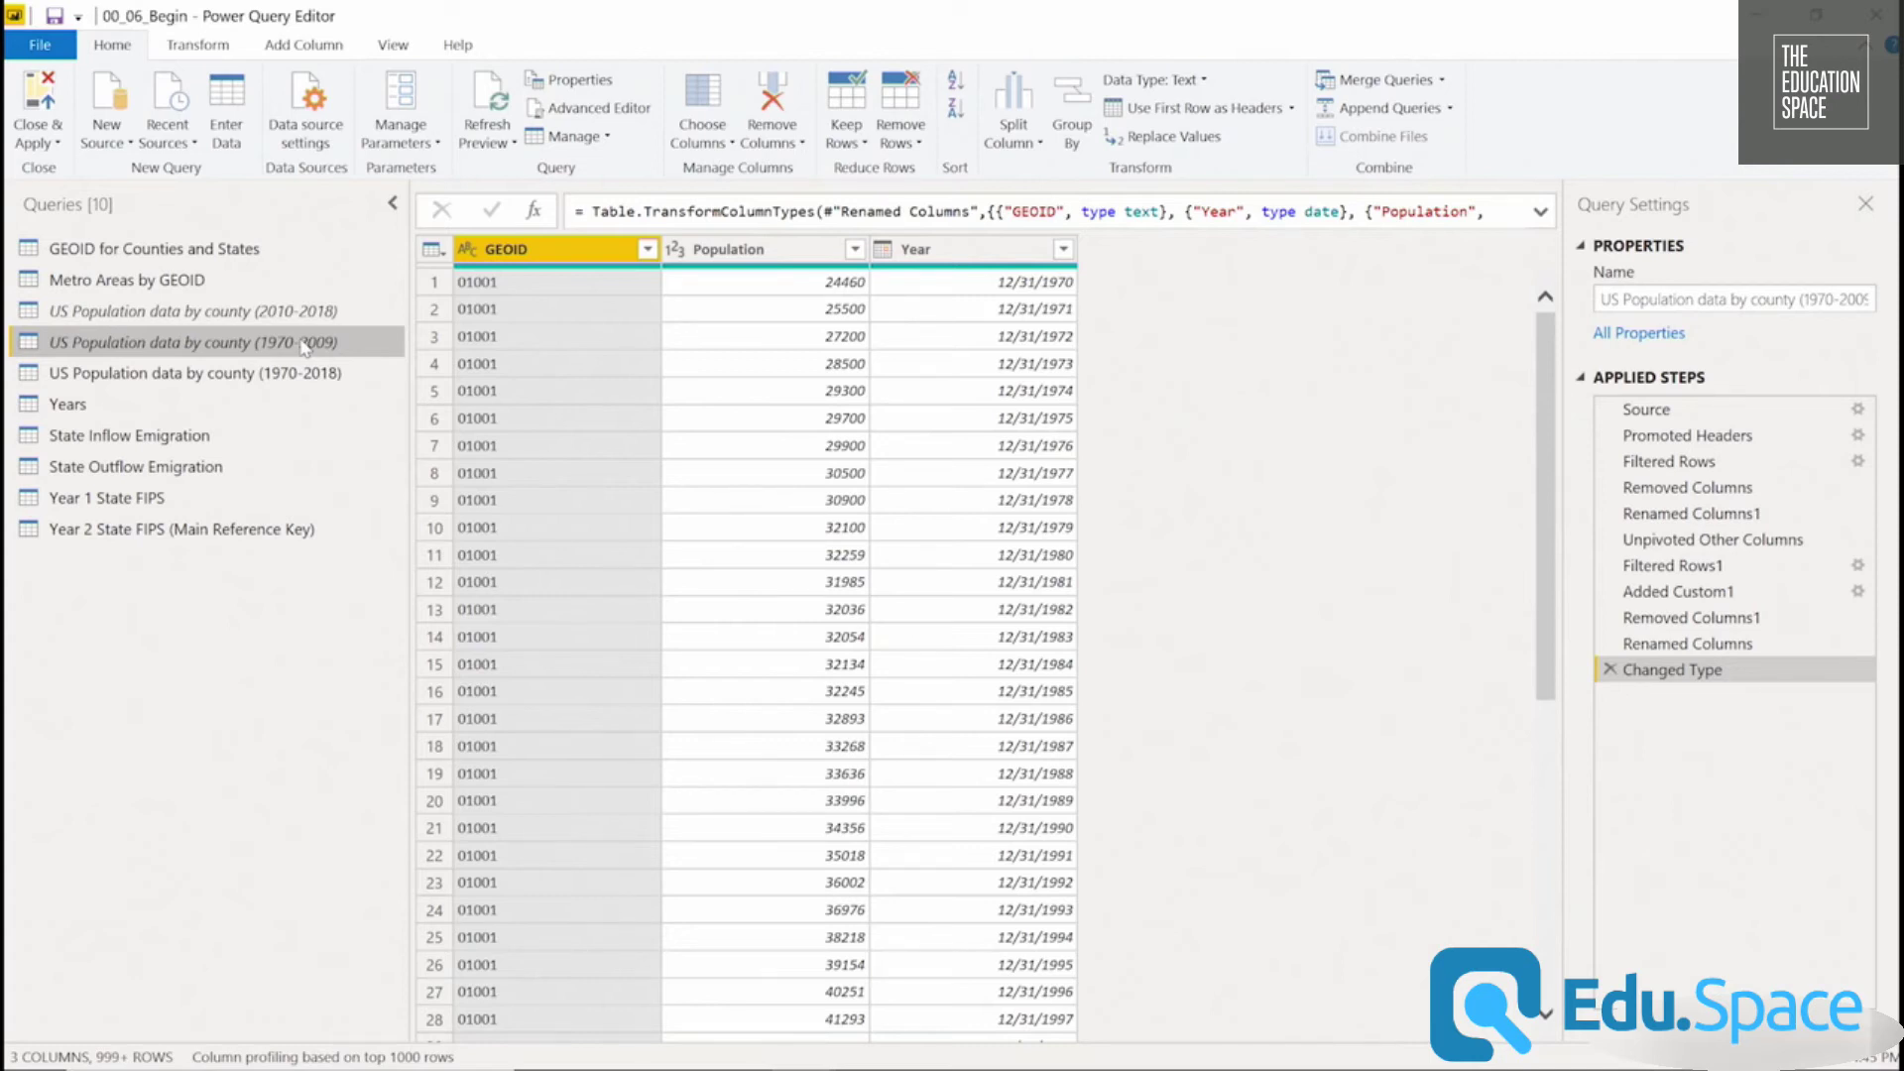
{"action": "left_click", "coordinate": [236, 376]}
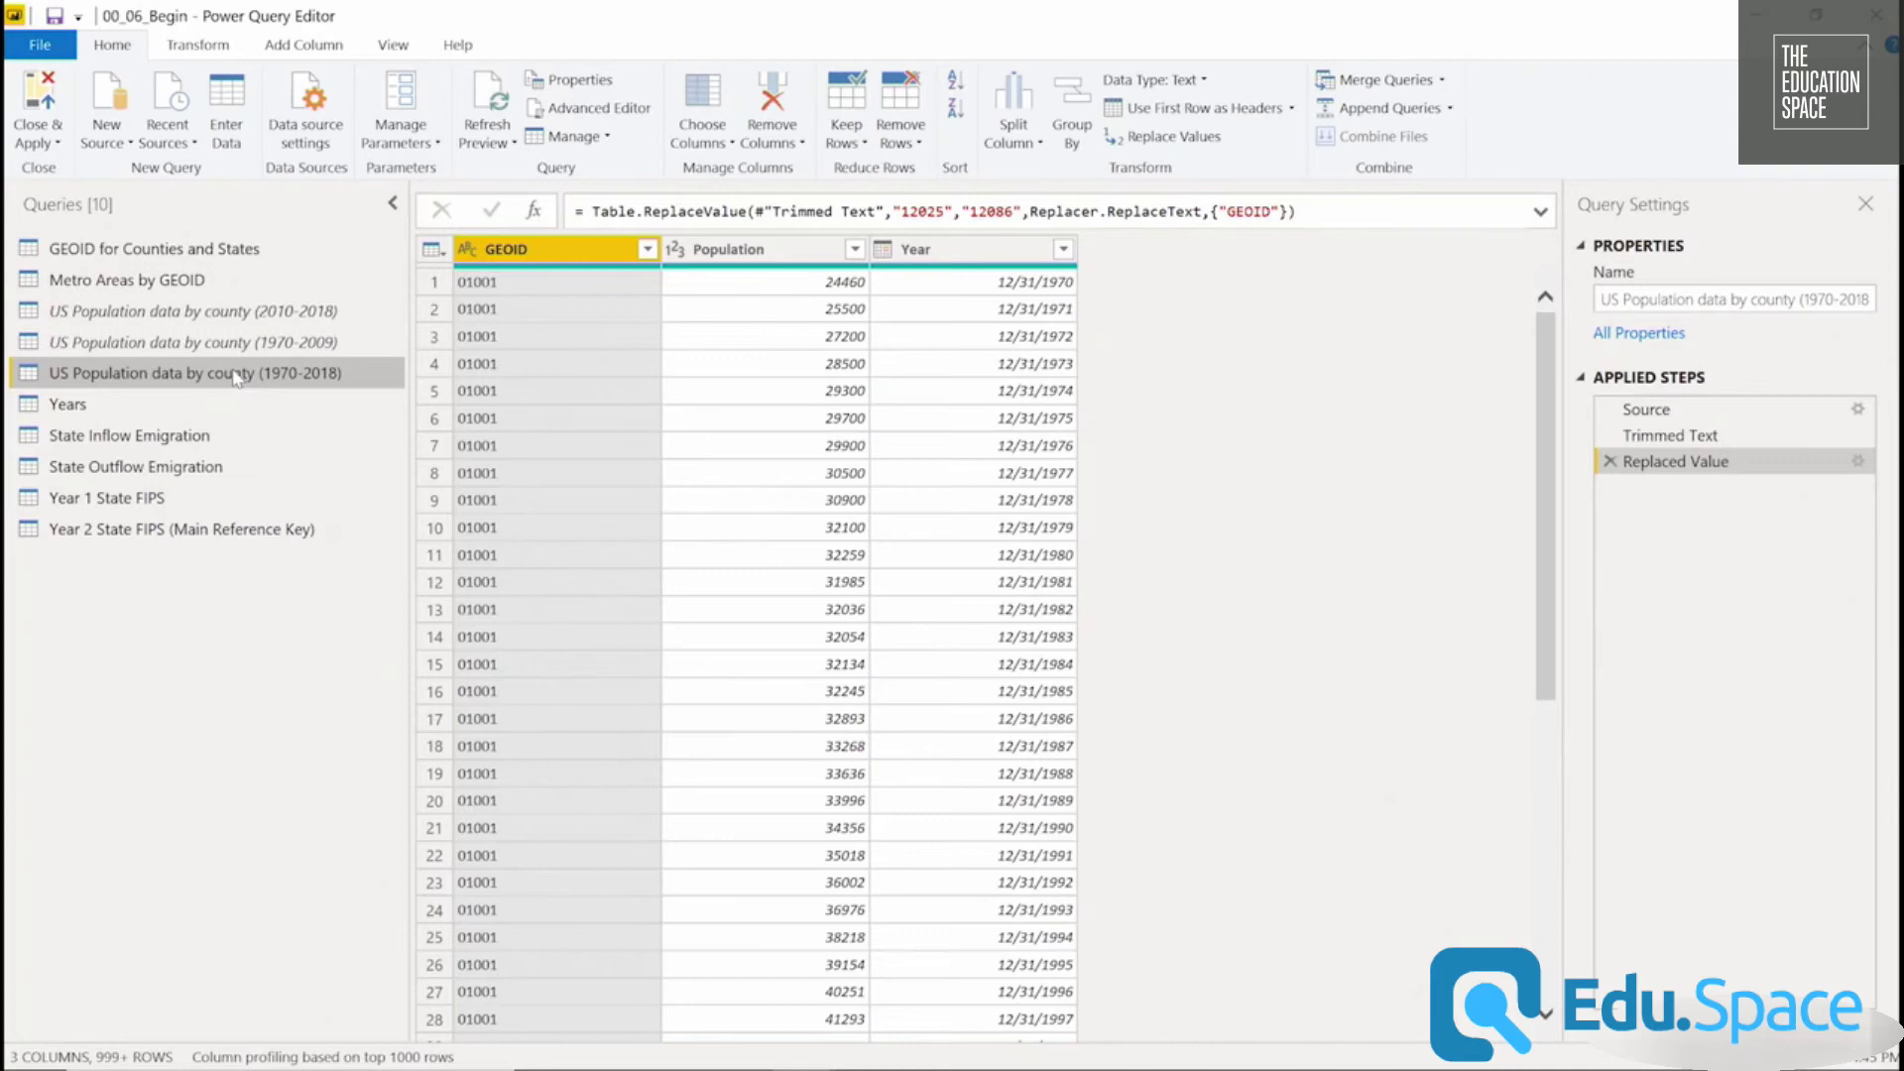
{"action": "left_click", "coordinate": [328, 313]}
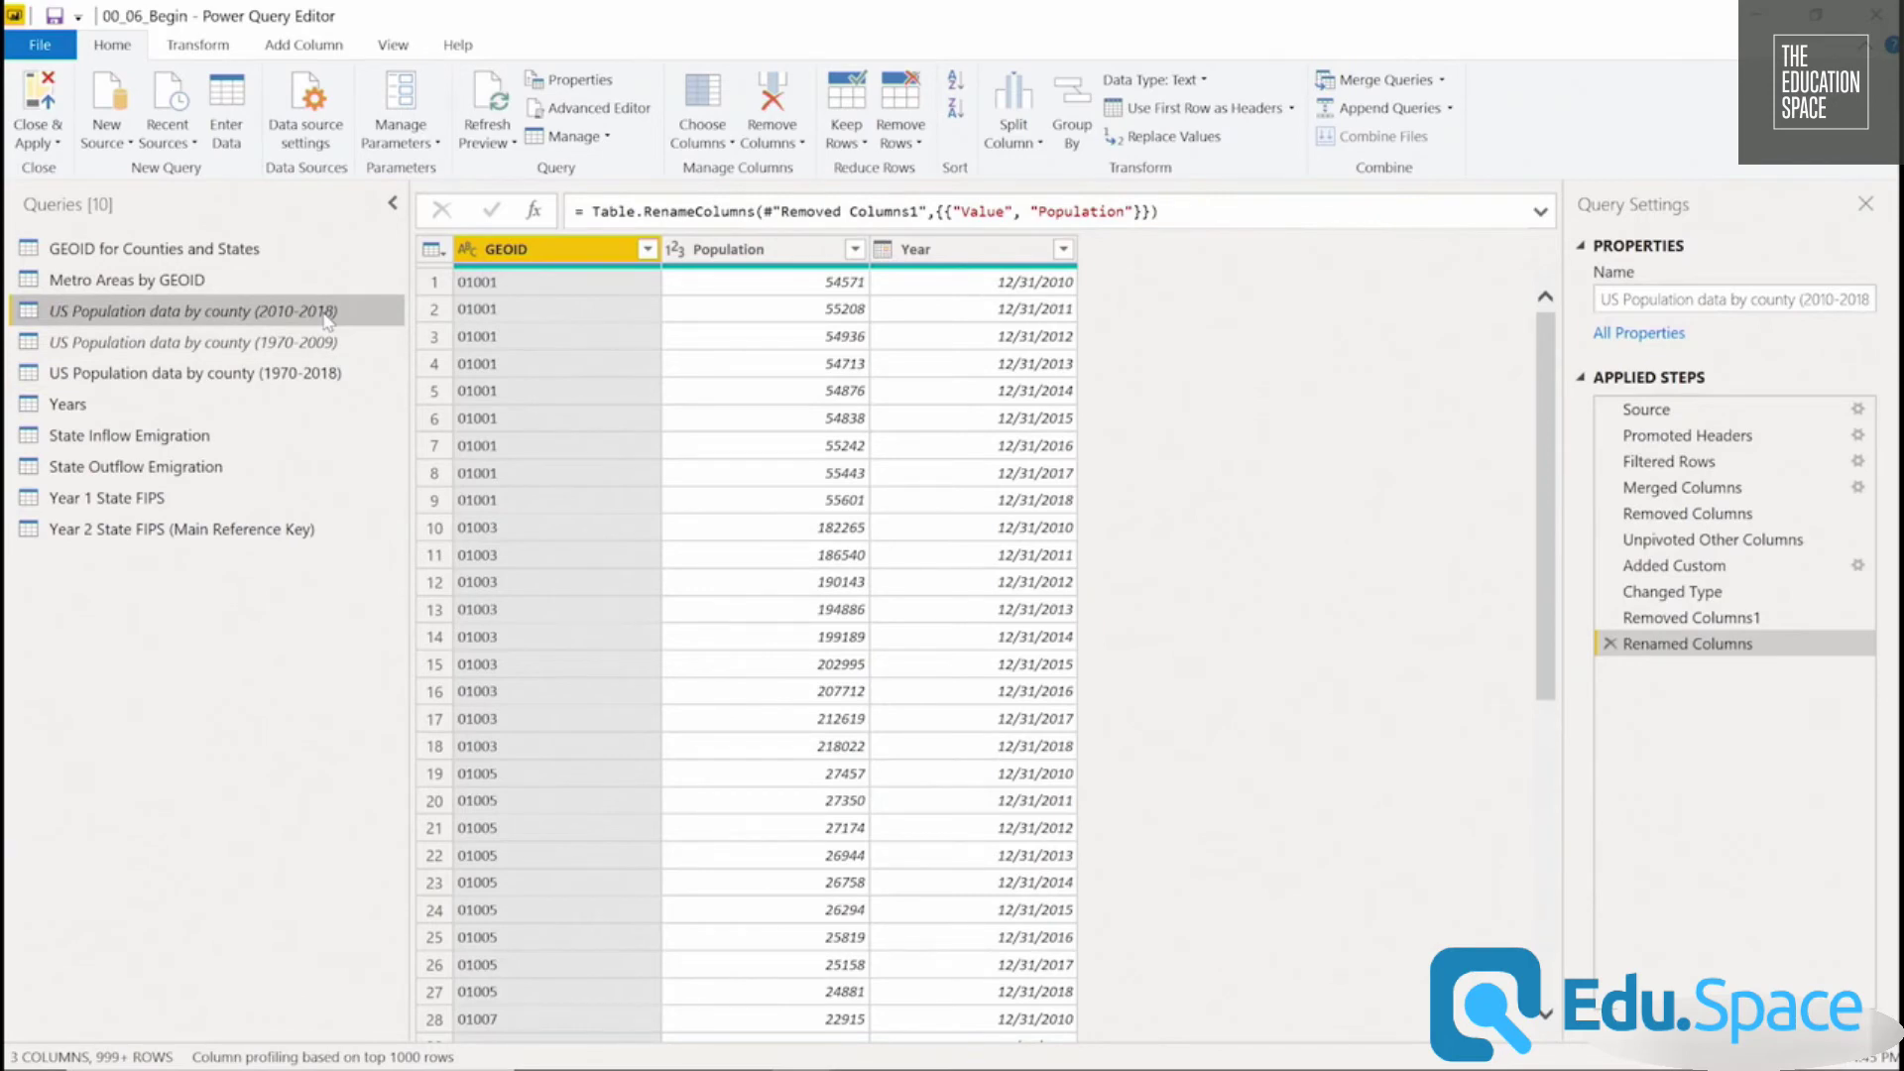
{"action": "left_click", "coordinate": [1700, 409]}
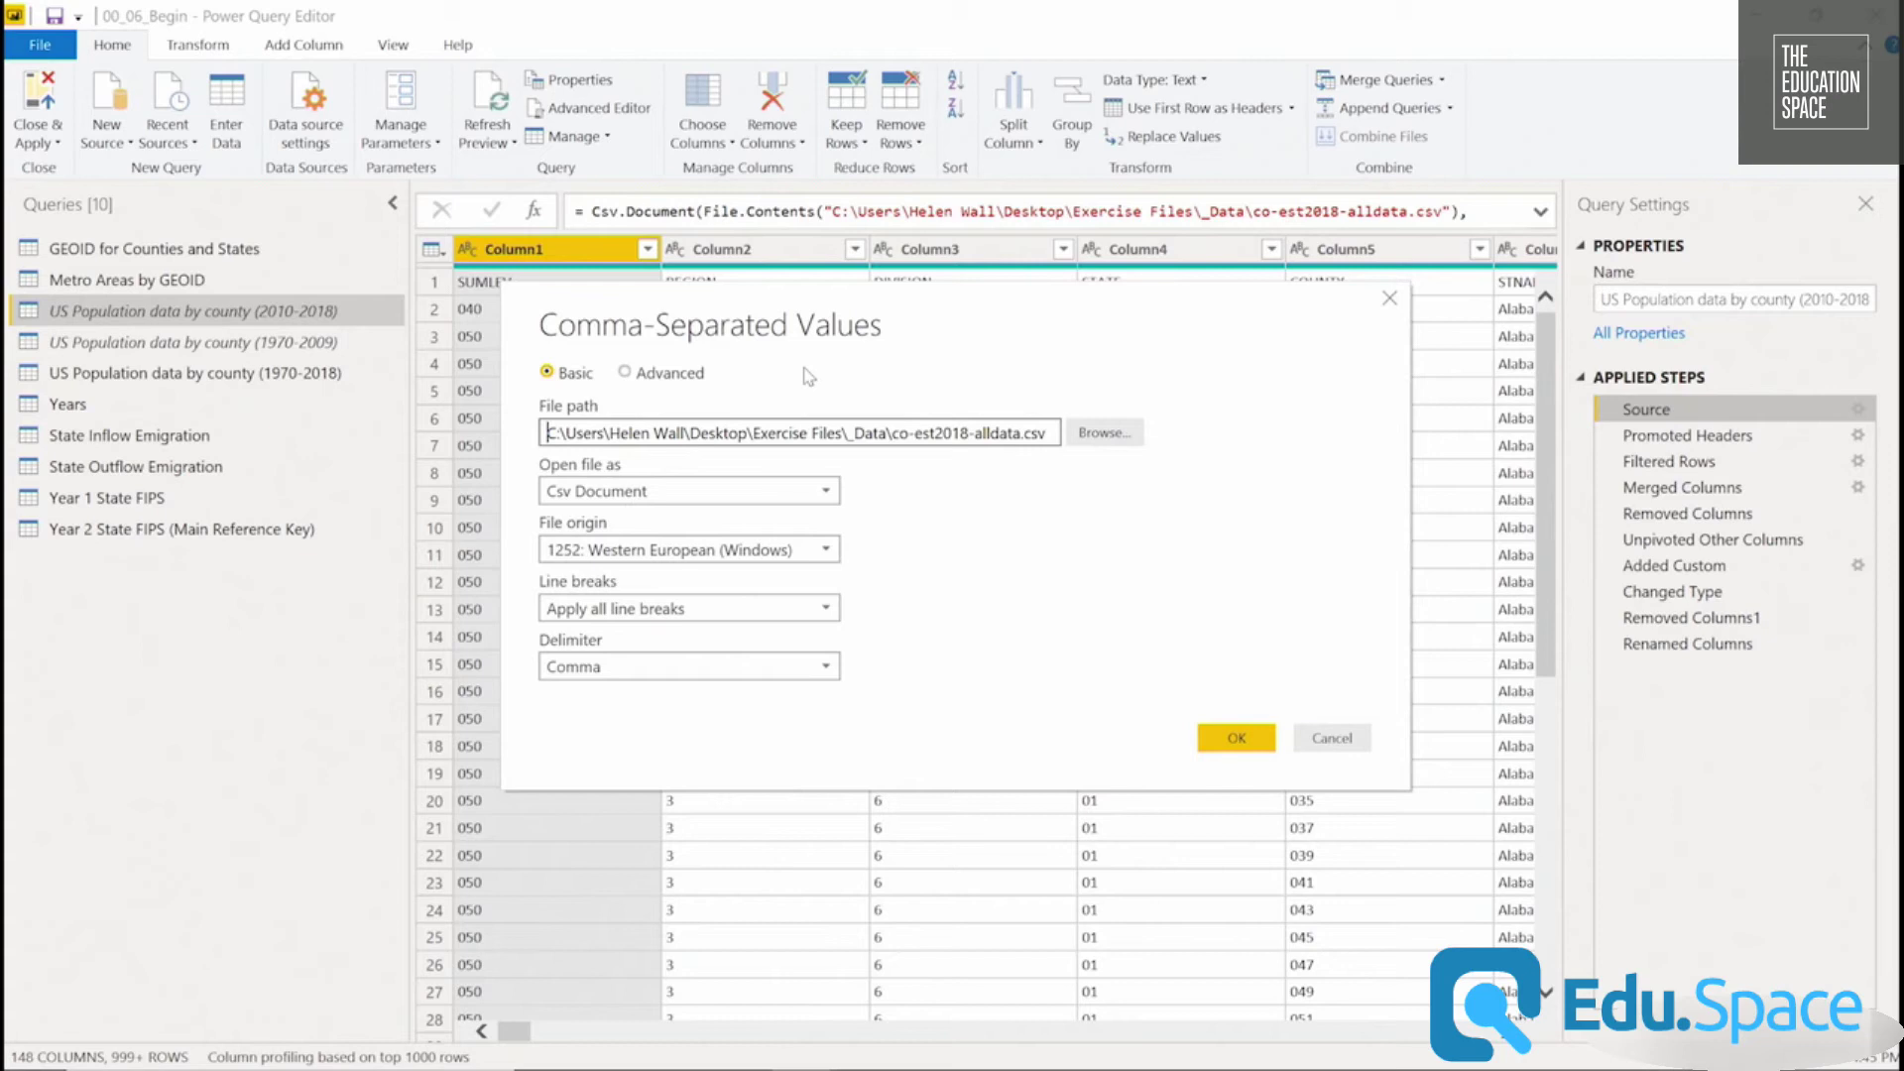
{"action": "double_click", "coordinate": [872, 426]}
{"action": "left_click", "coordinate": [1237, 738]}
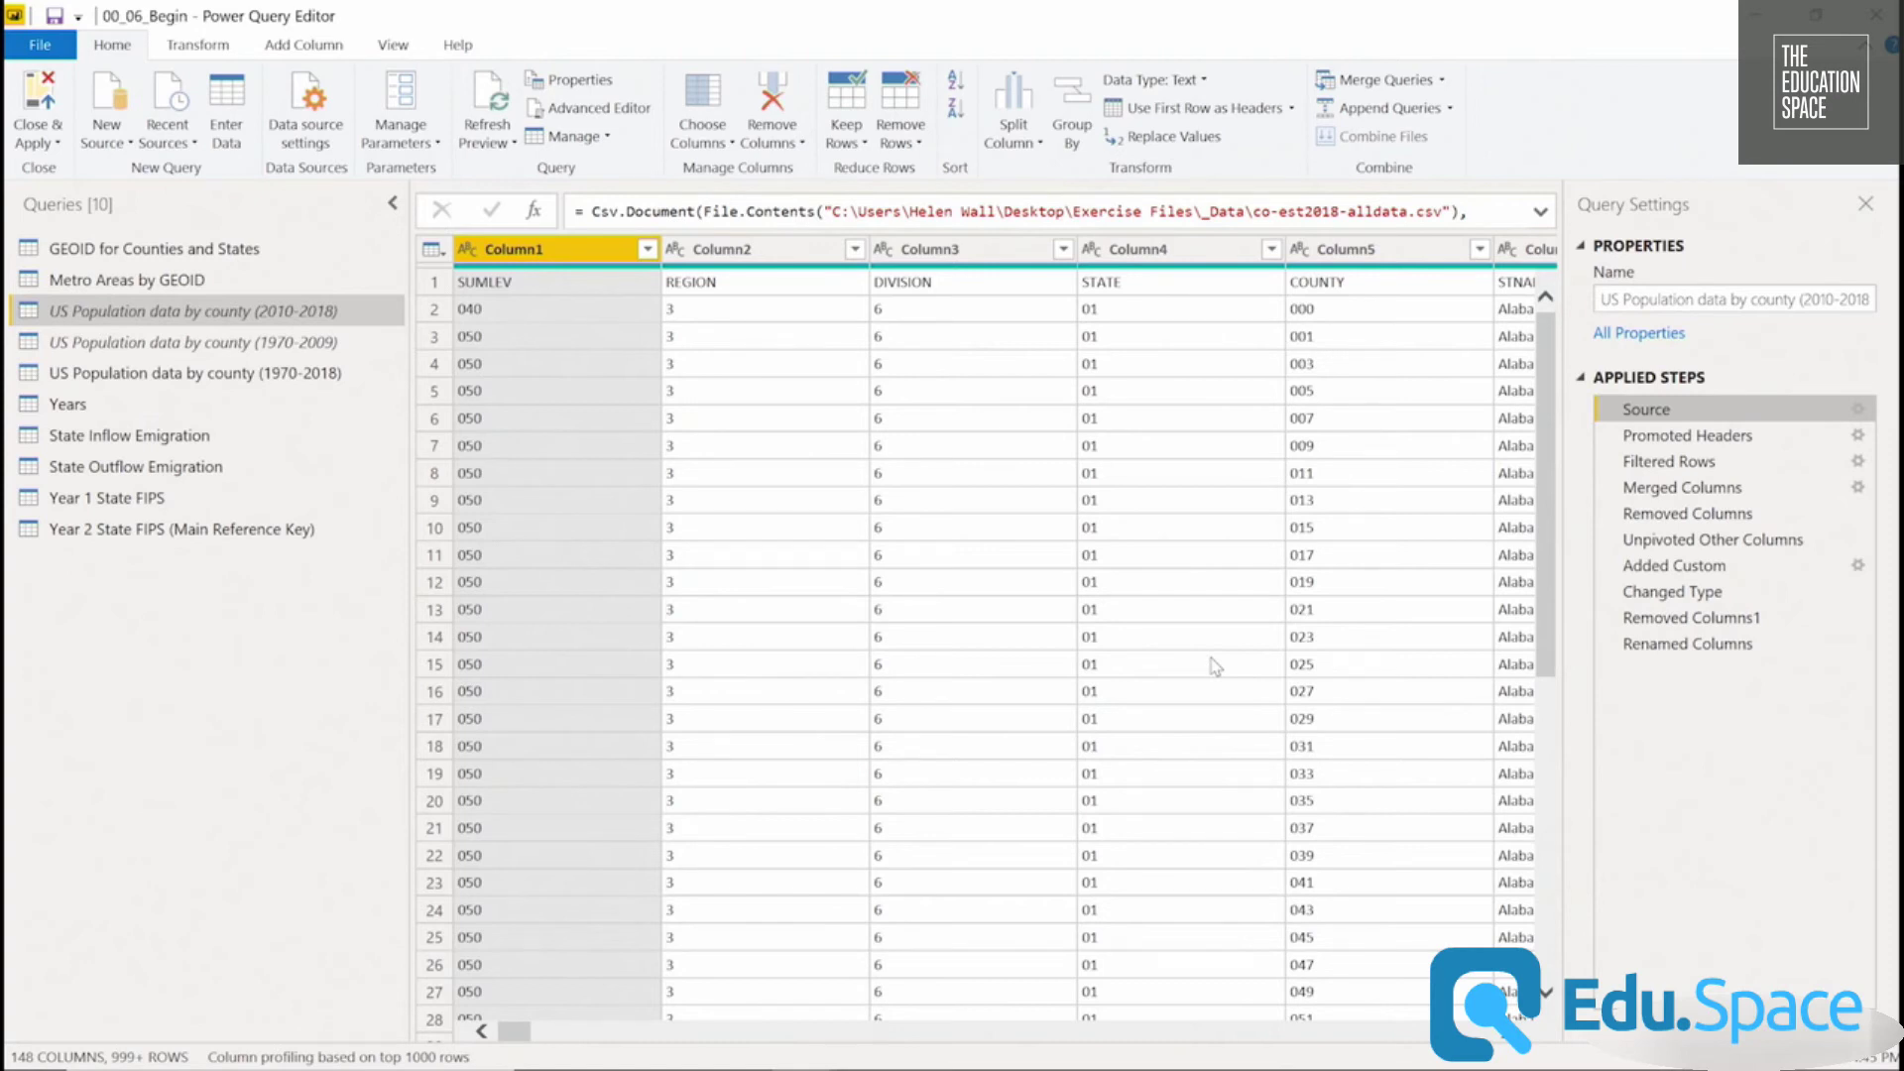
Examine the Population, Year and GEOID columns of the US Population data by county (1970-2018) query.
{"action": "left_click", "coordinate": [340, 374]}
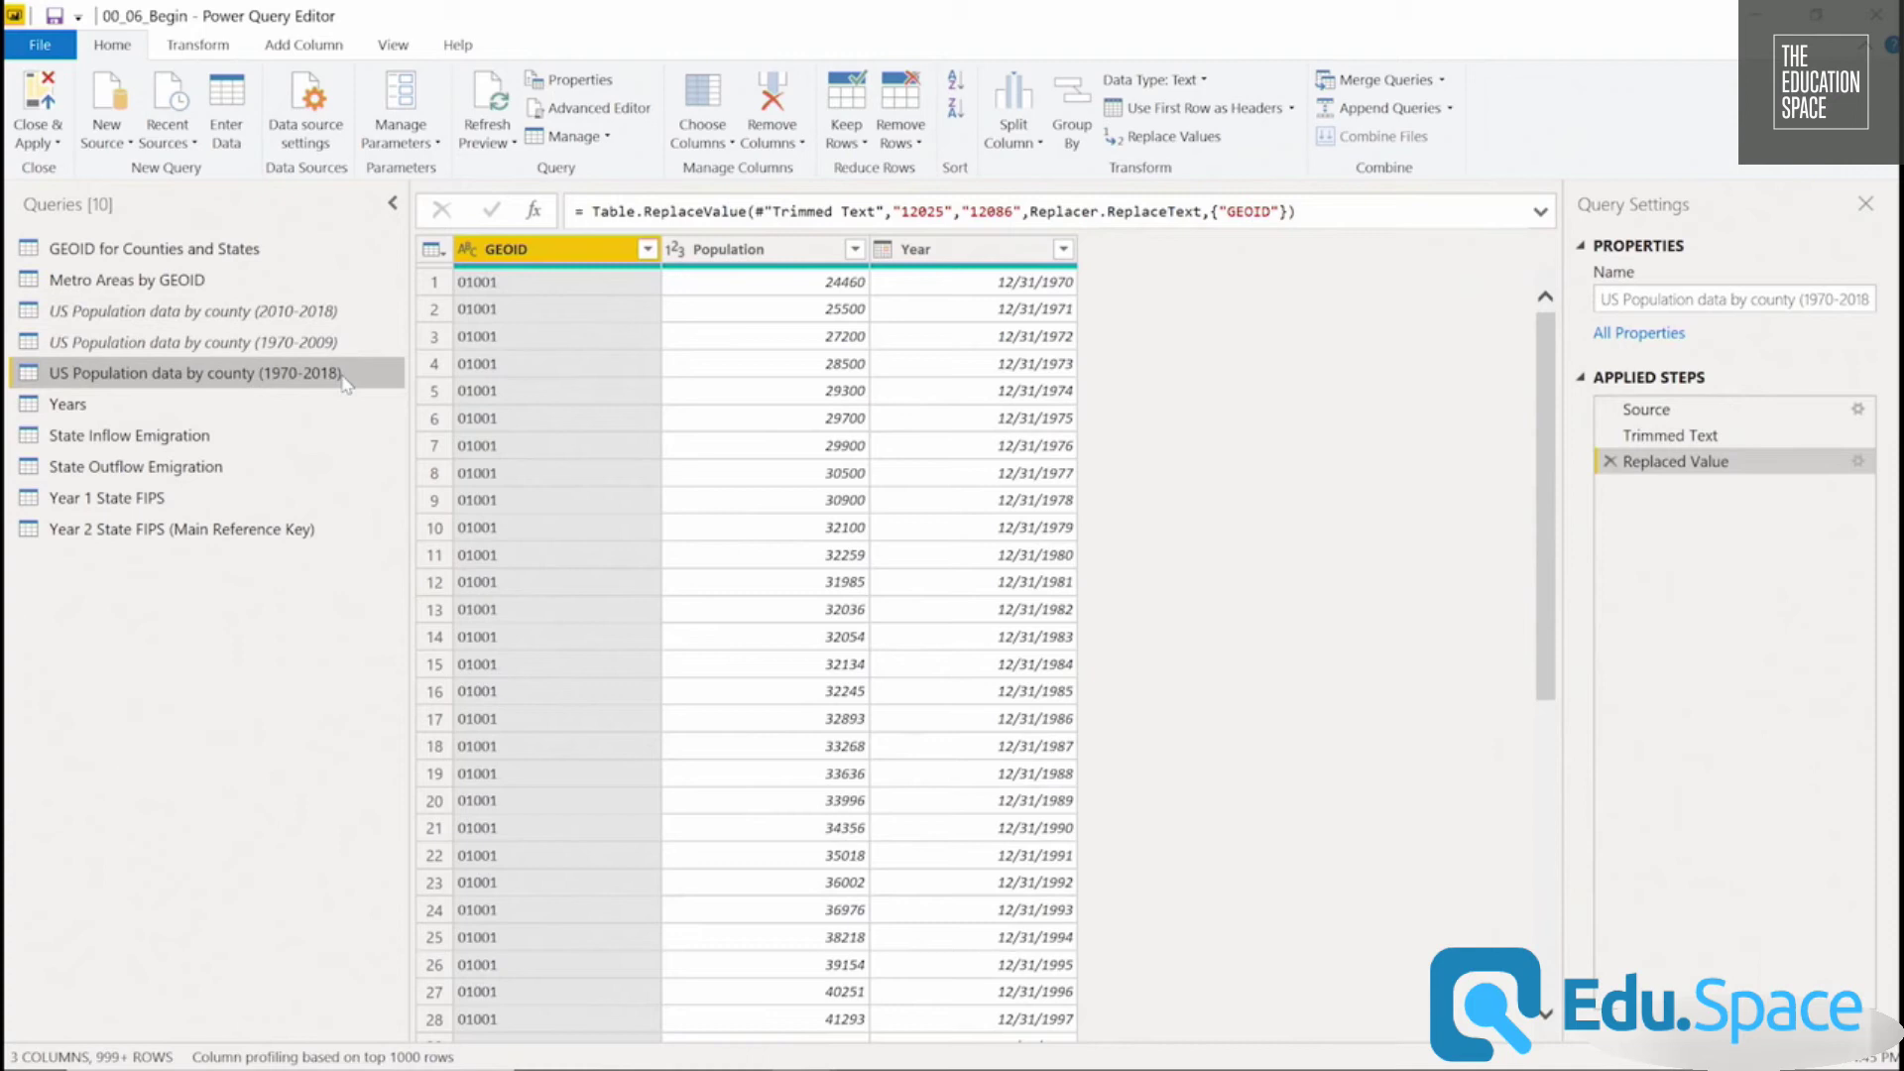
{"action": "left_click", "coordinate": [754, 249]}
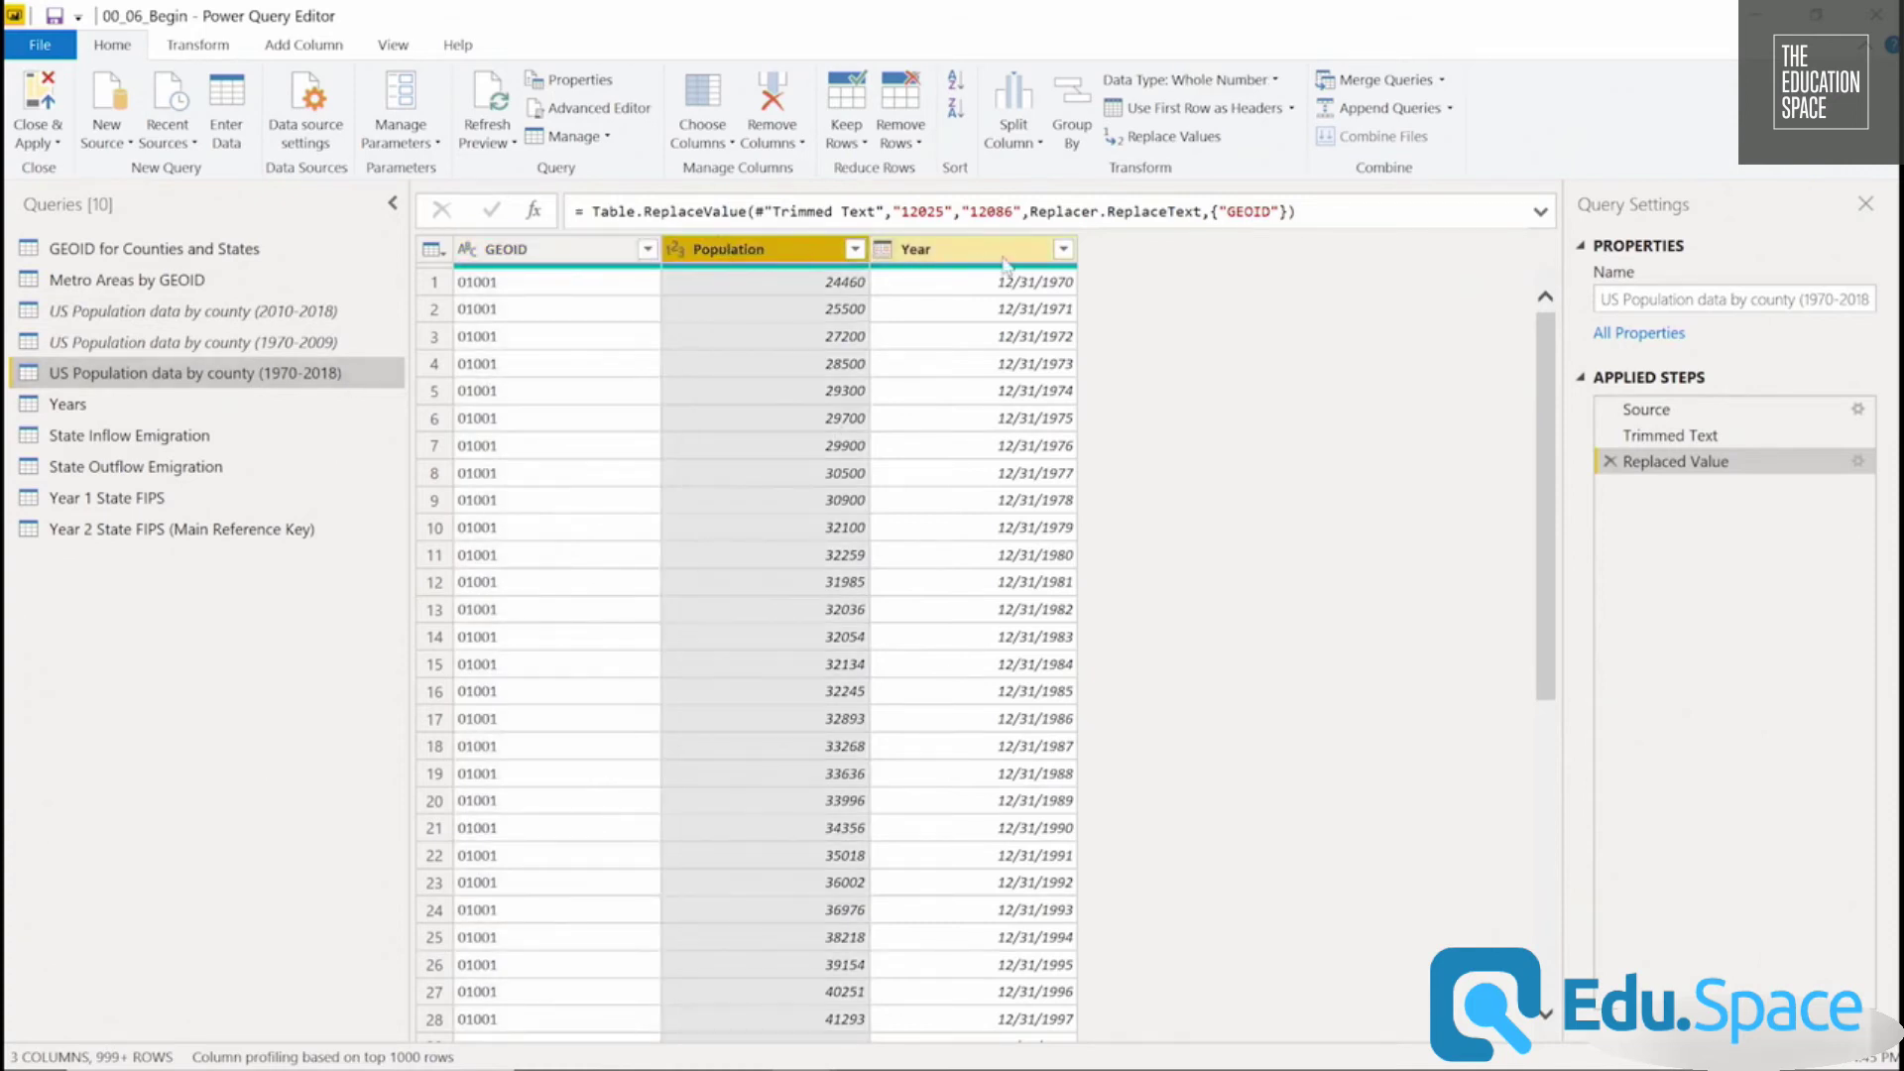
{"action": "left_click", "coordinate": [1004, 258]}
{"action": "left_click", "coordinate": [548, 251]}
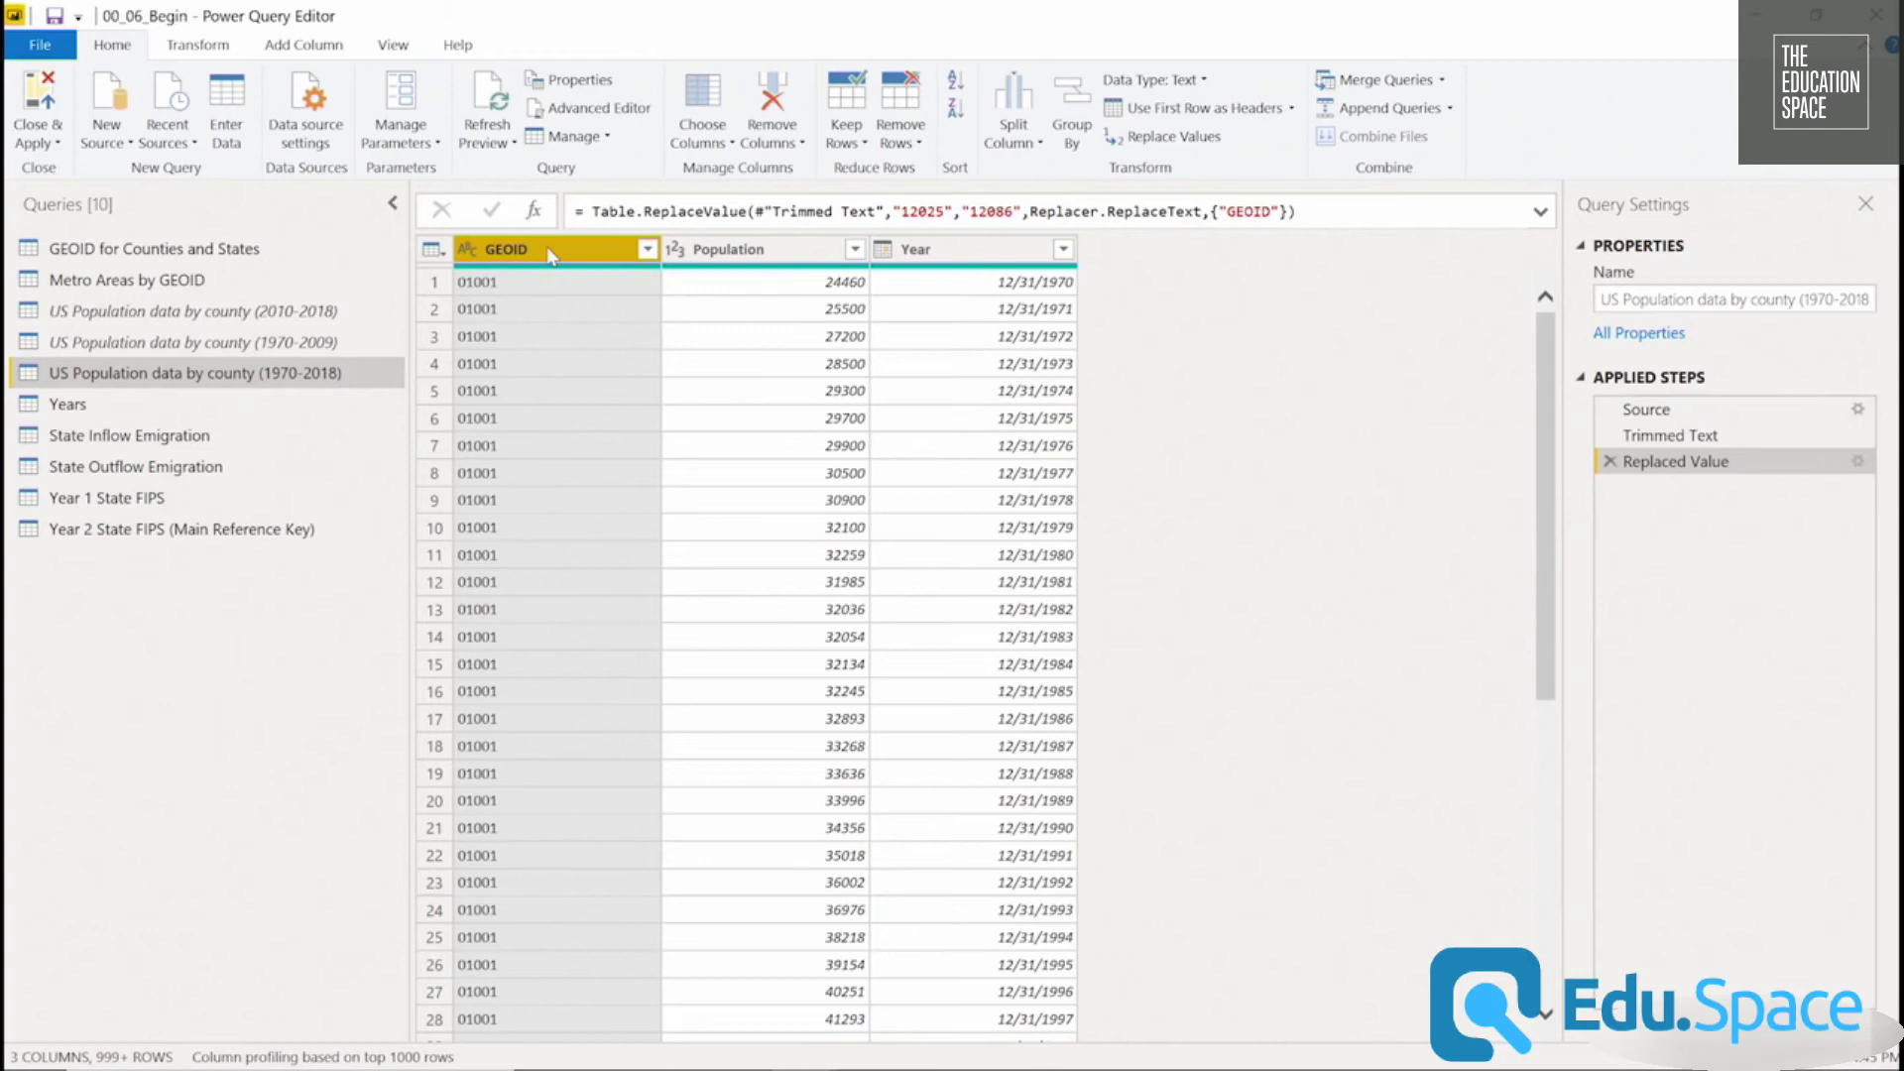
Review the GEOID for Counties and States, Metro Areas by GEOID, and State Inflow Emigration queries.
{"action": "left_click", "coordinate": [250, 254]}
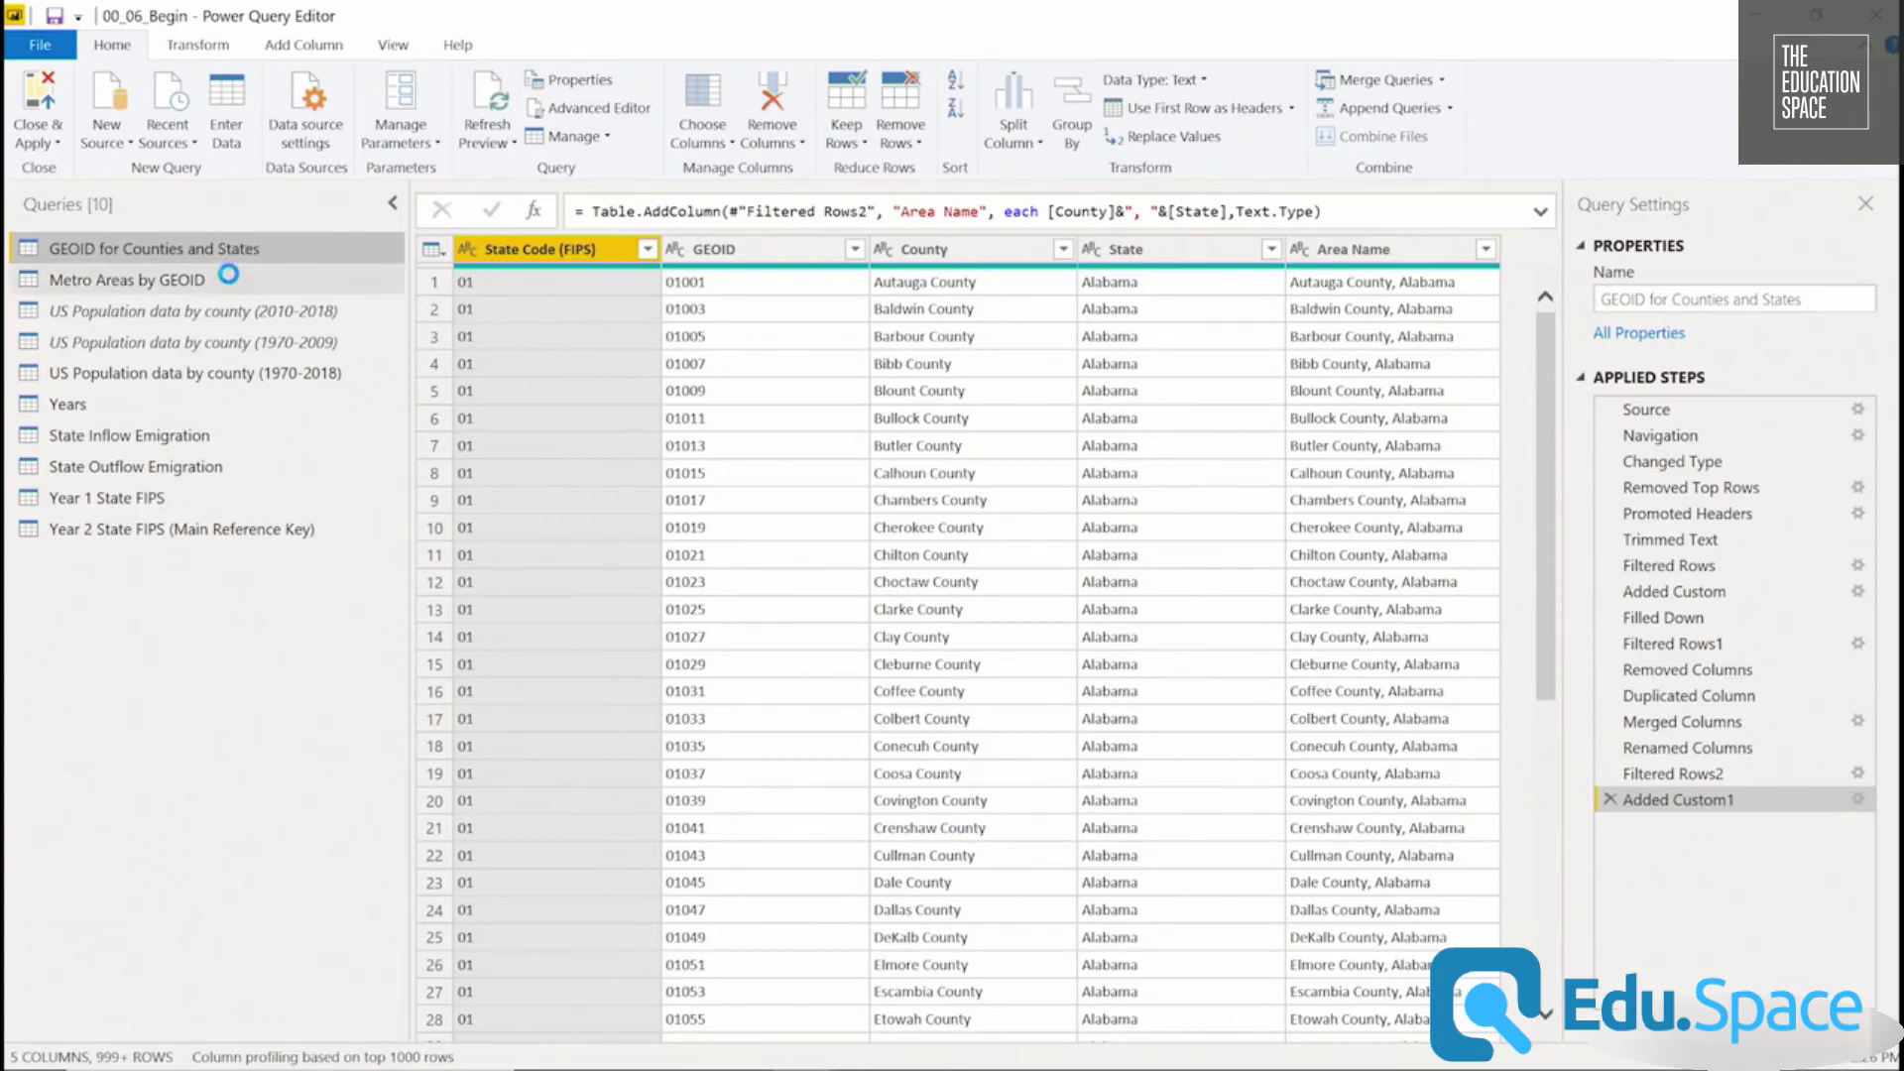
{"action": "left_click", "coordinate": [236, 282]}
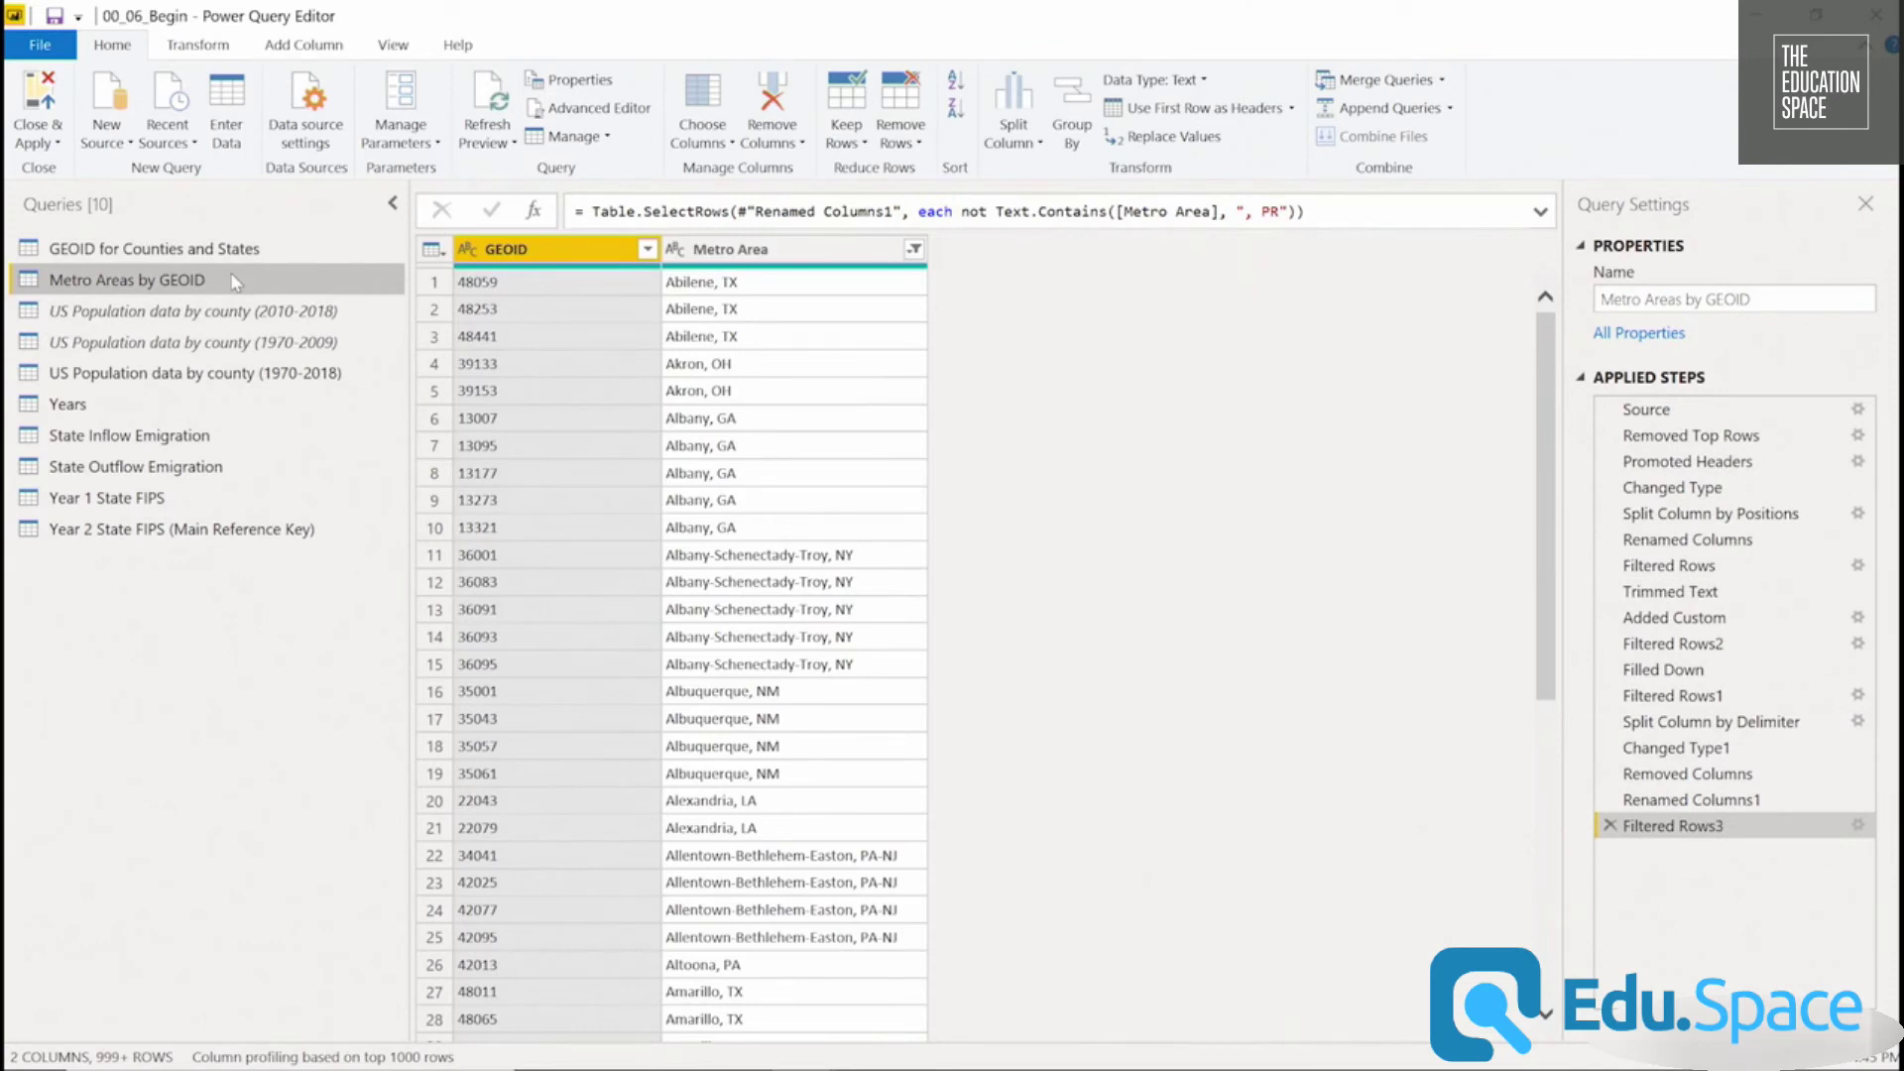
{"action": "left_click", "coordinate": [236, 446]}
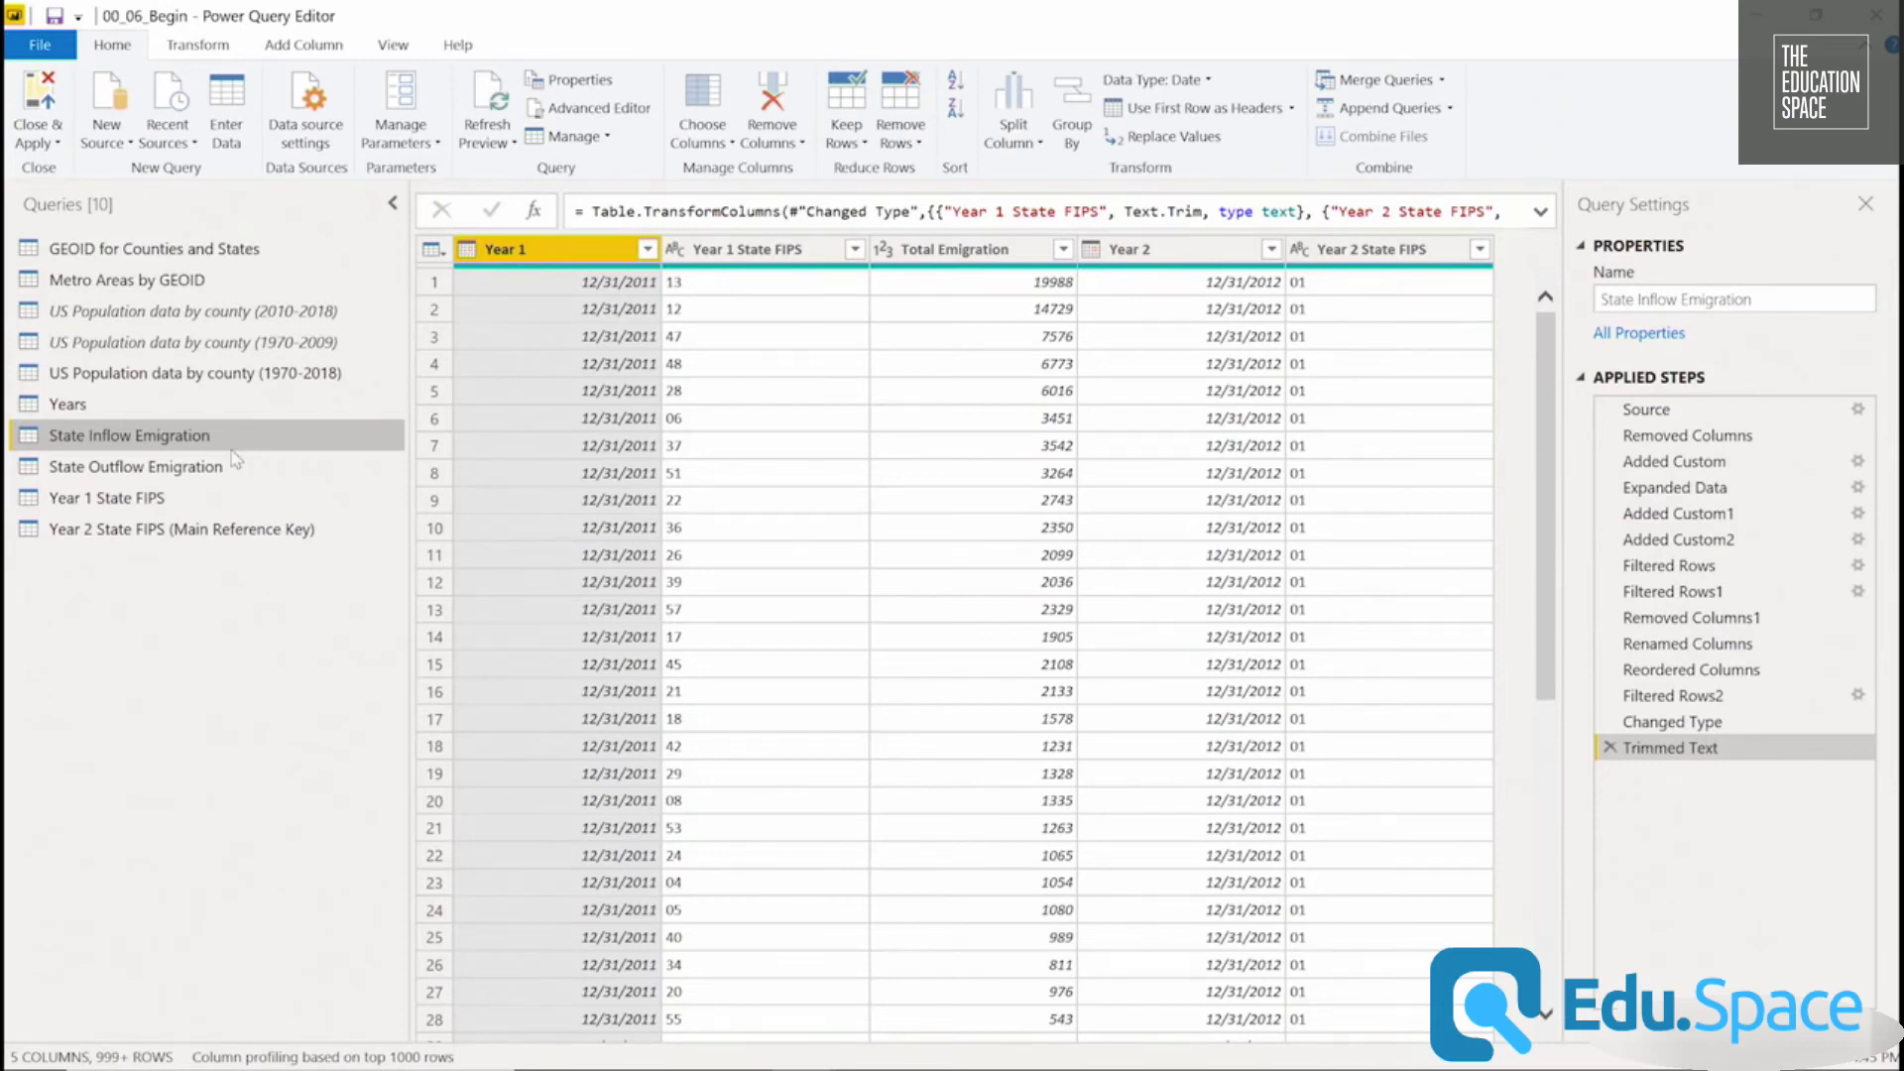
Review the State Outflow Emigration, Year 1 State FIPS and county population queries, and check whether load is enabled for the 2010-2018 query.
{"action": "left_click", "coordinate": [238, 468]}
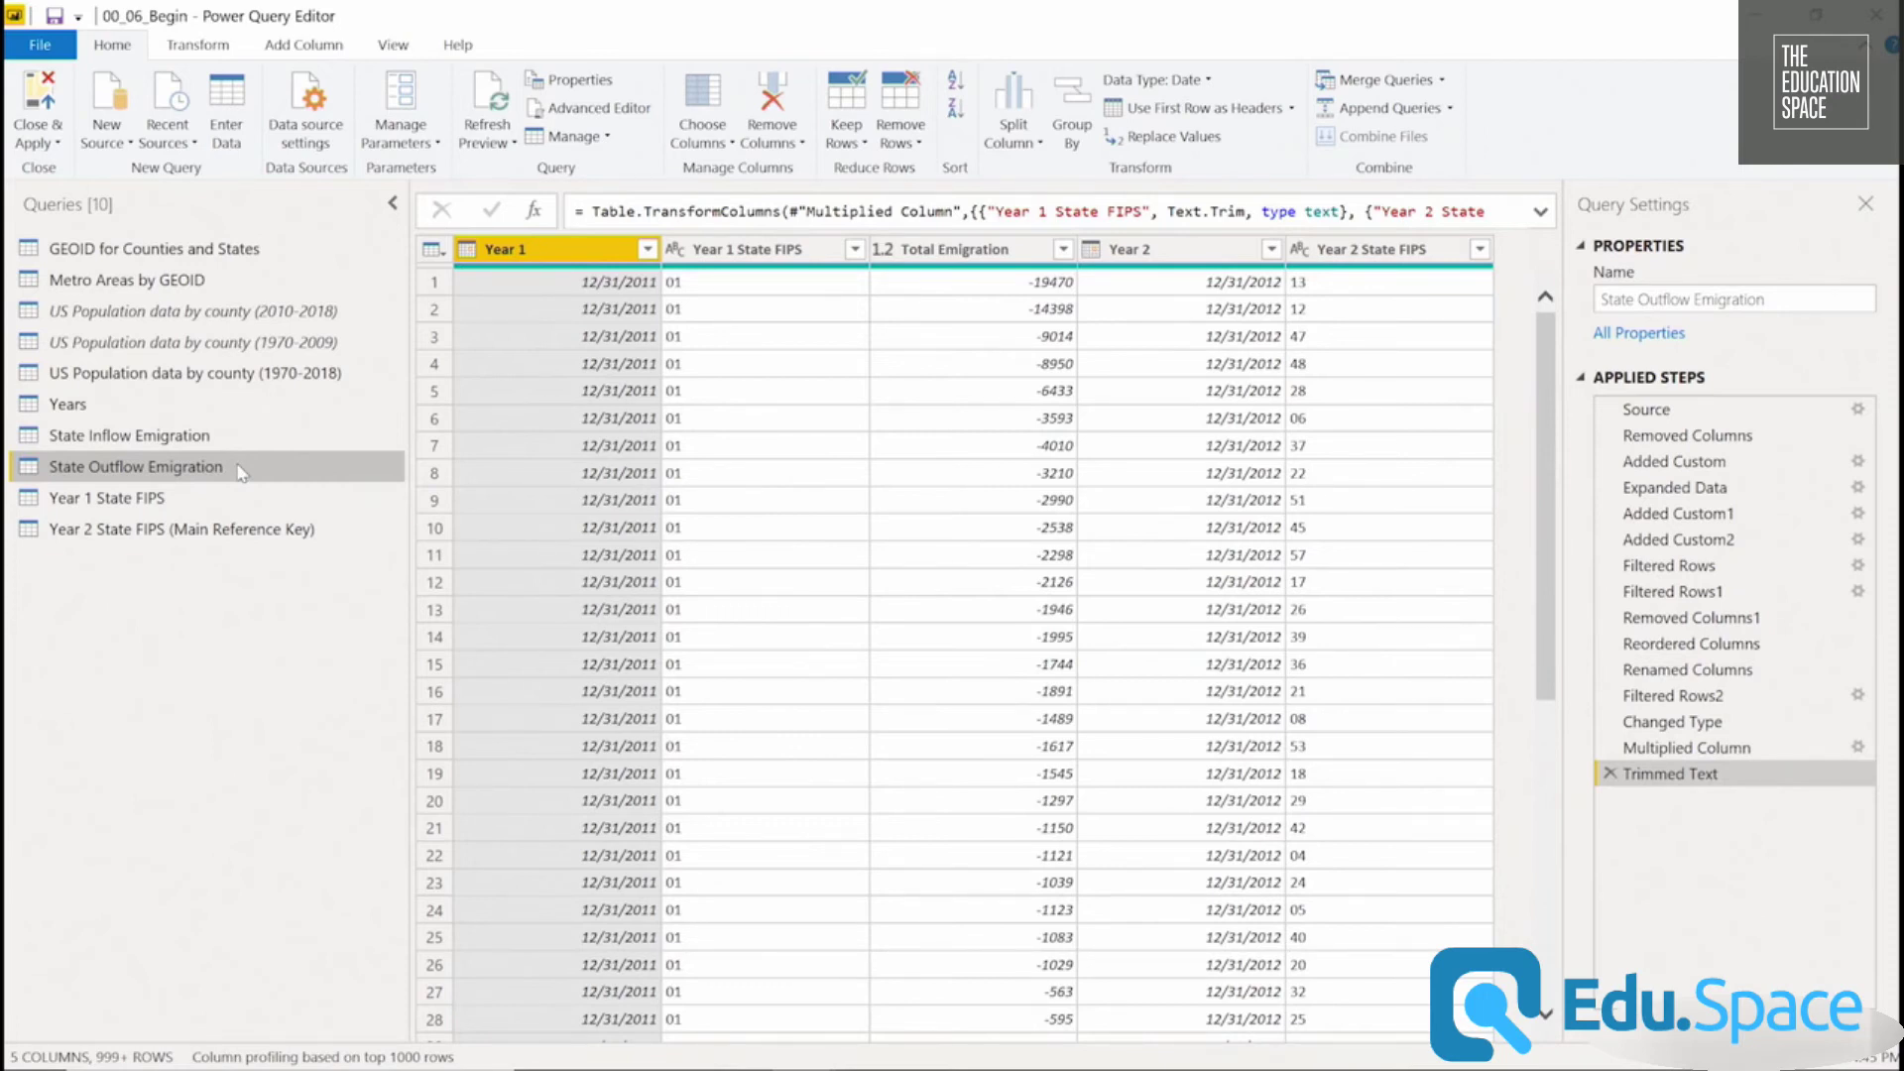
{"action": "left_click", "coordinate": [282, 500]}
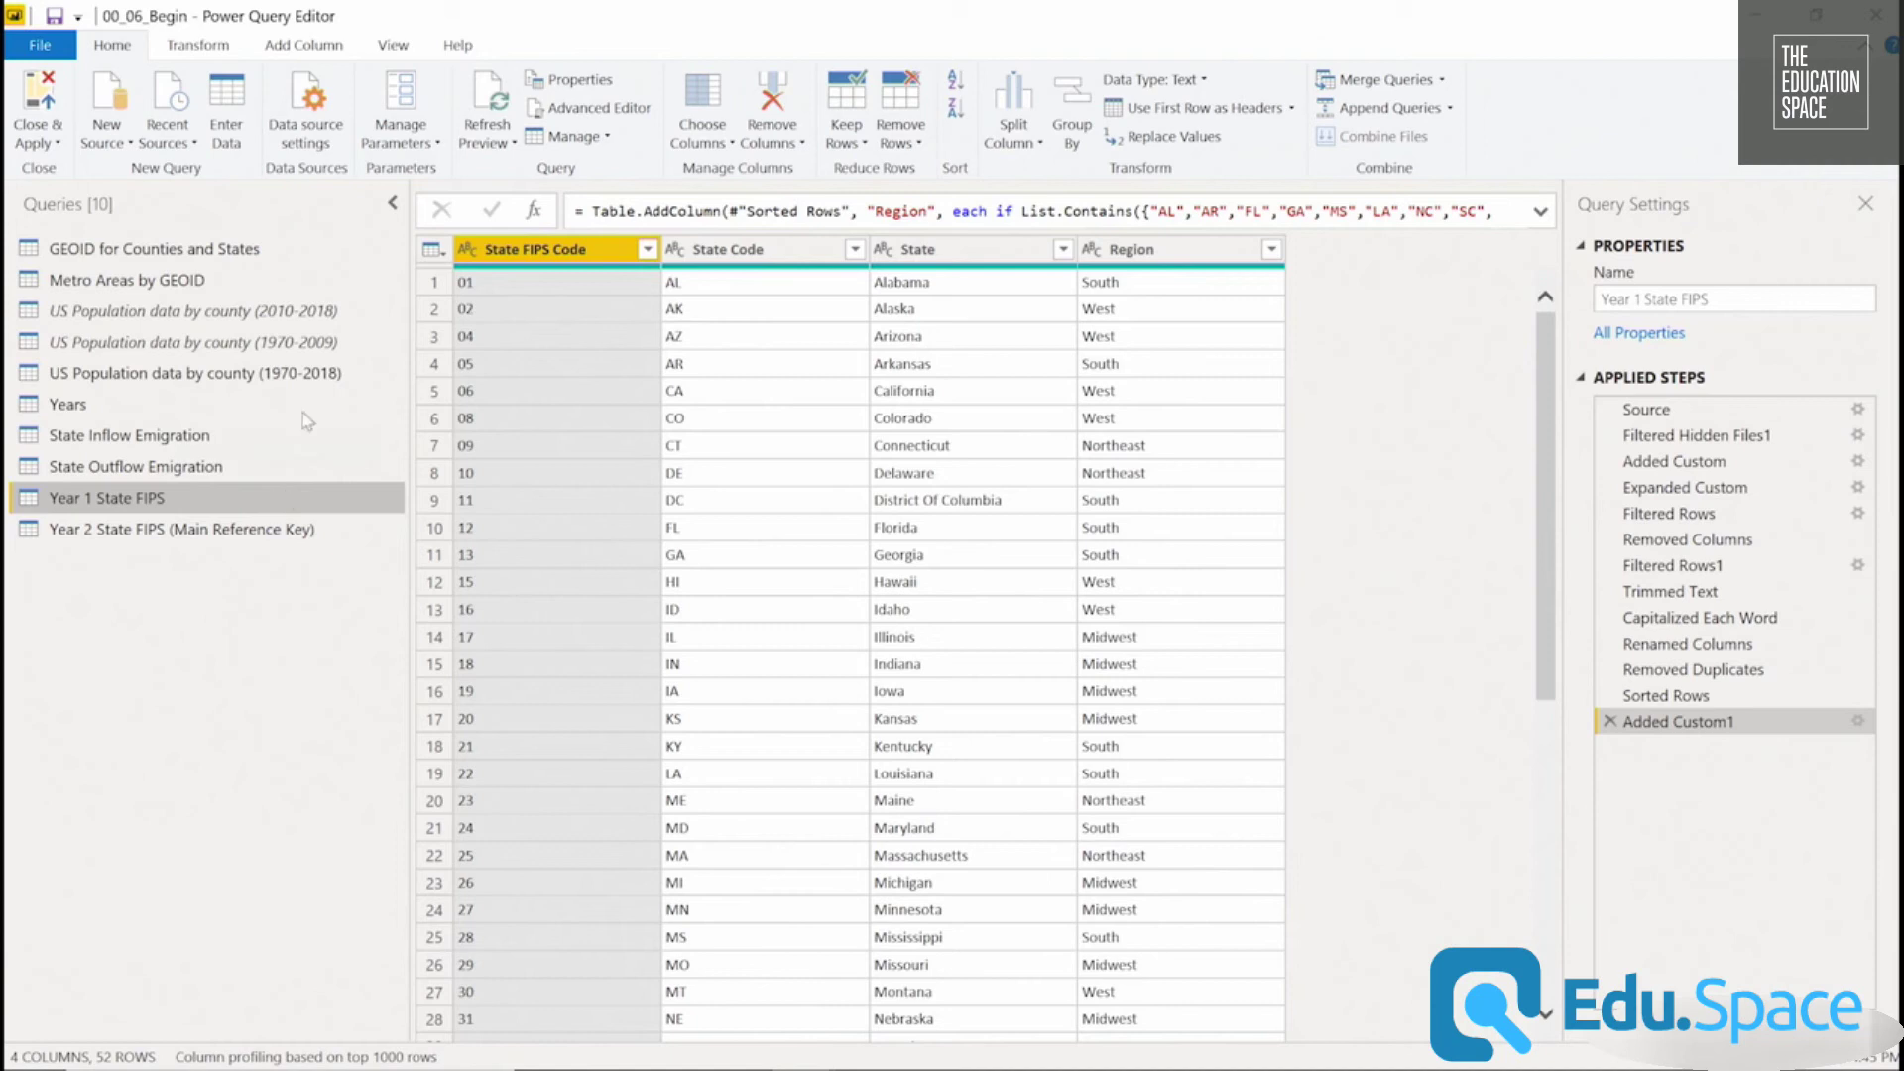
{"action": "left_click", "coordinate": [337, 313]}
{"action": "left_click", "coordinate": [347, 342]}
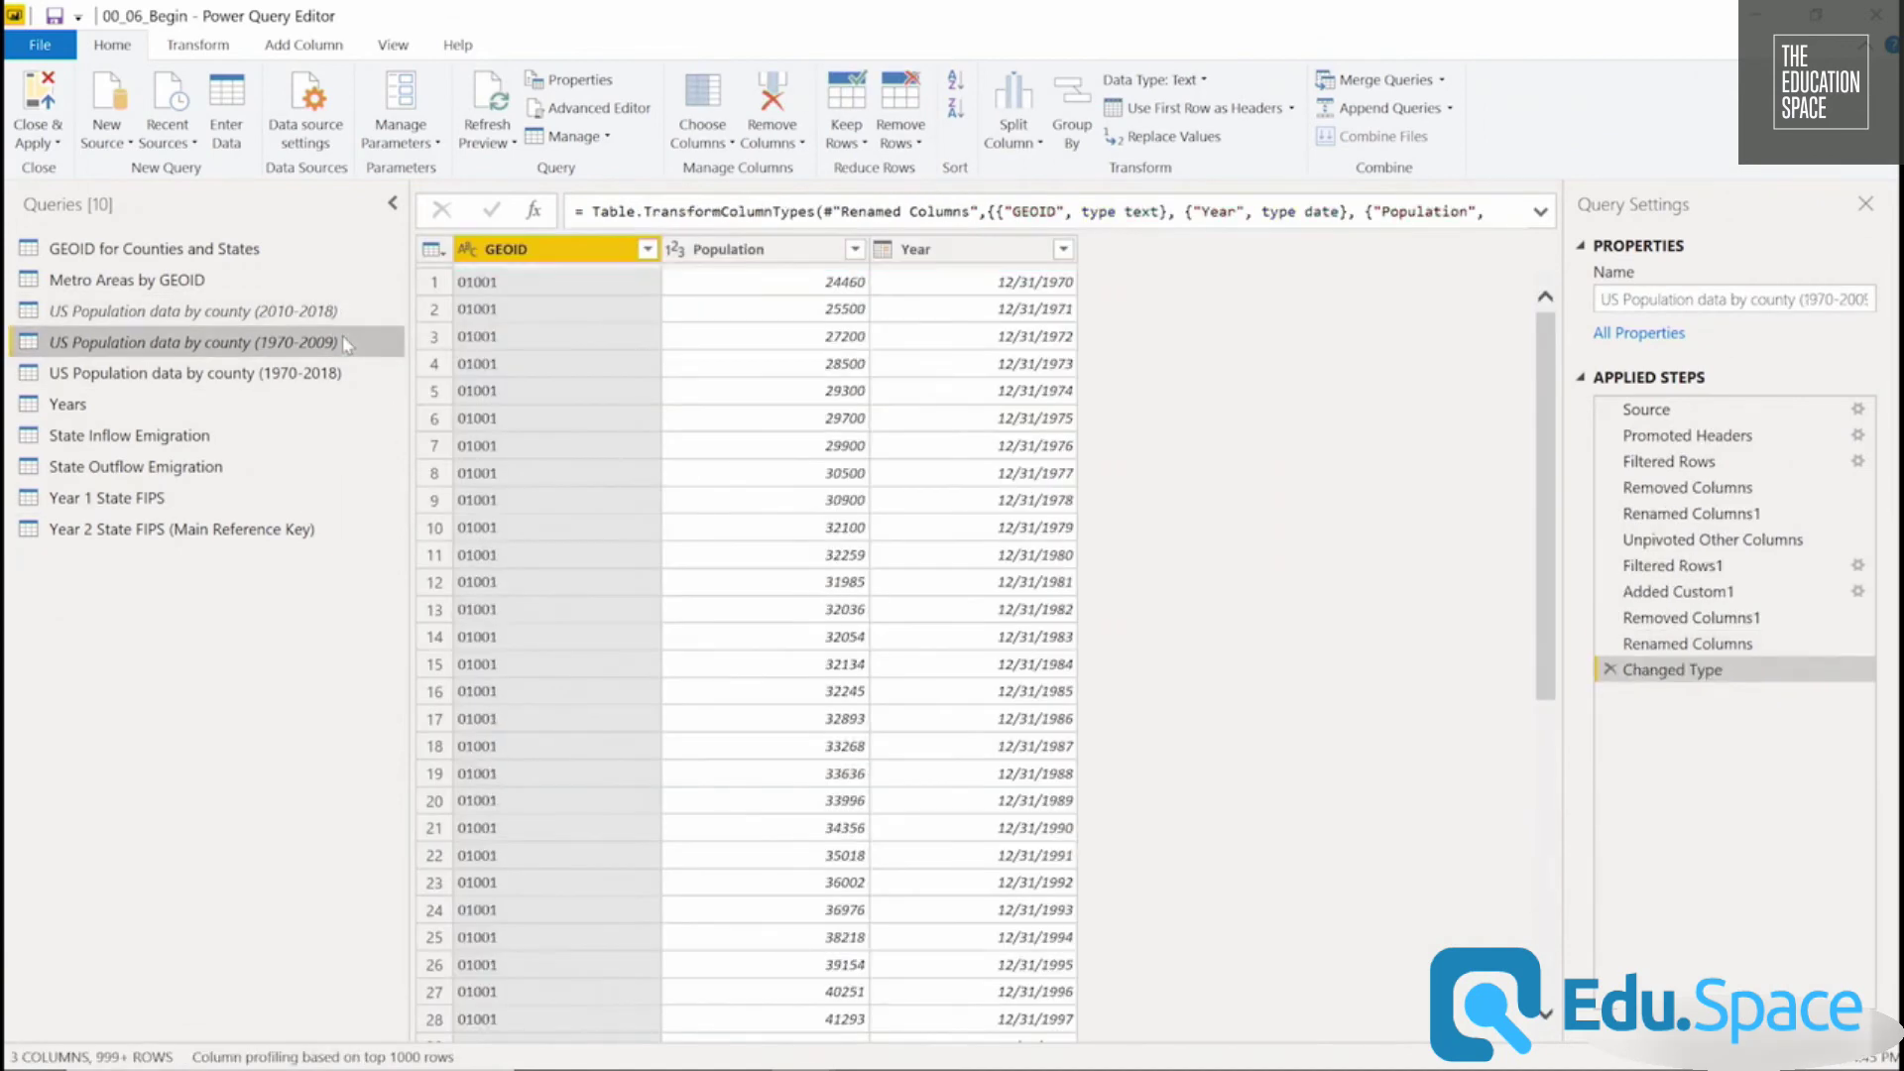
{"action": "left_click", "coordinate": [324, 378]}
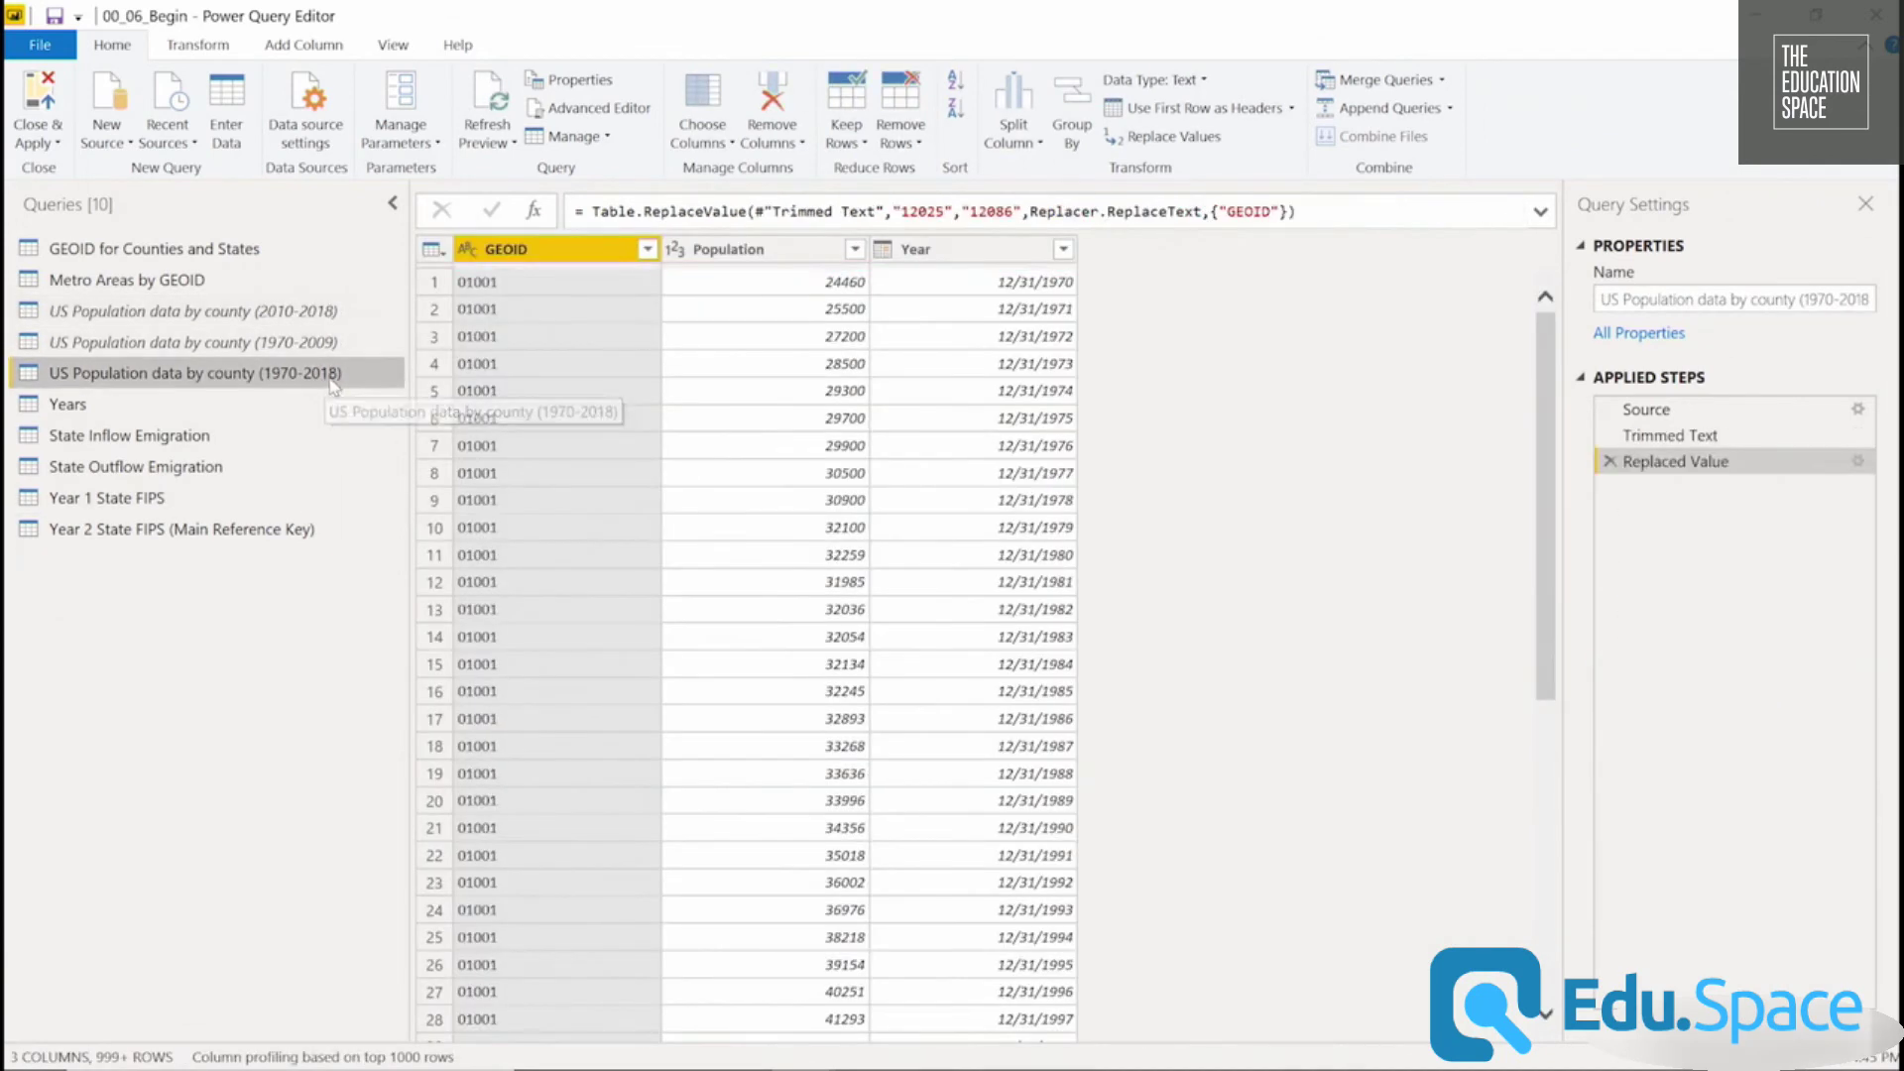
{"action": "left_click", "coordinate": [337, 314]}
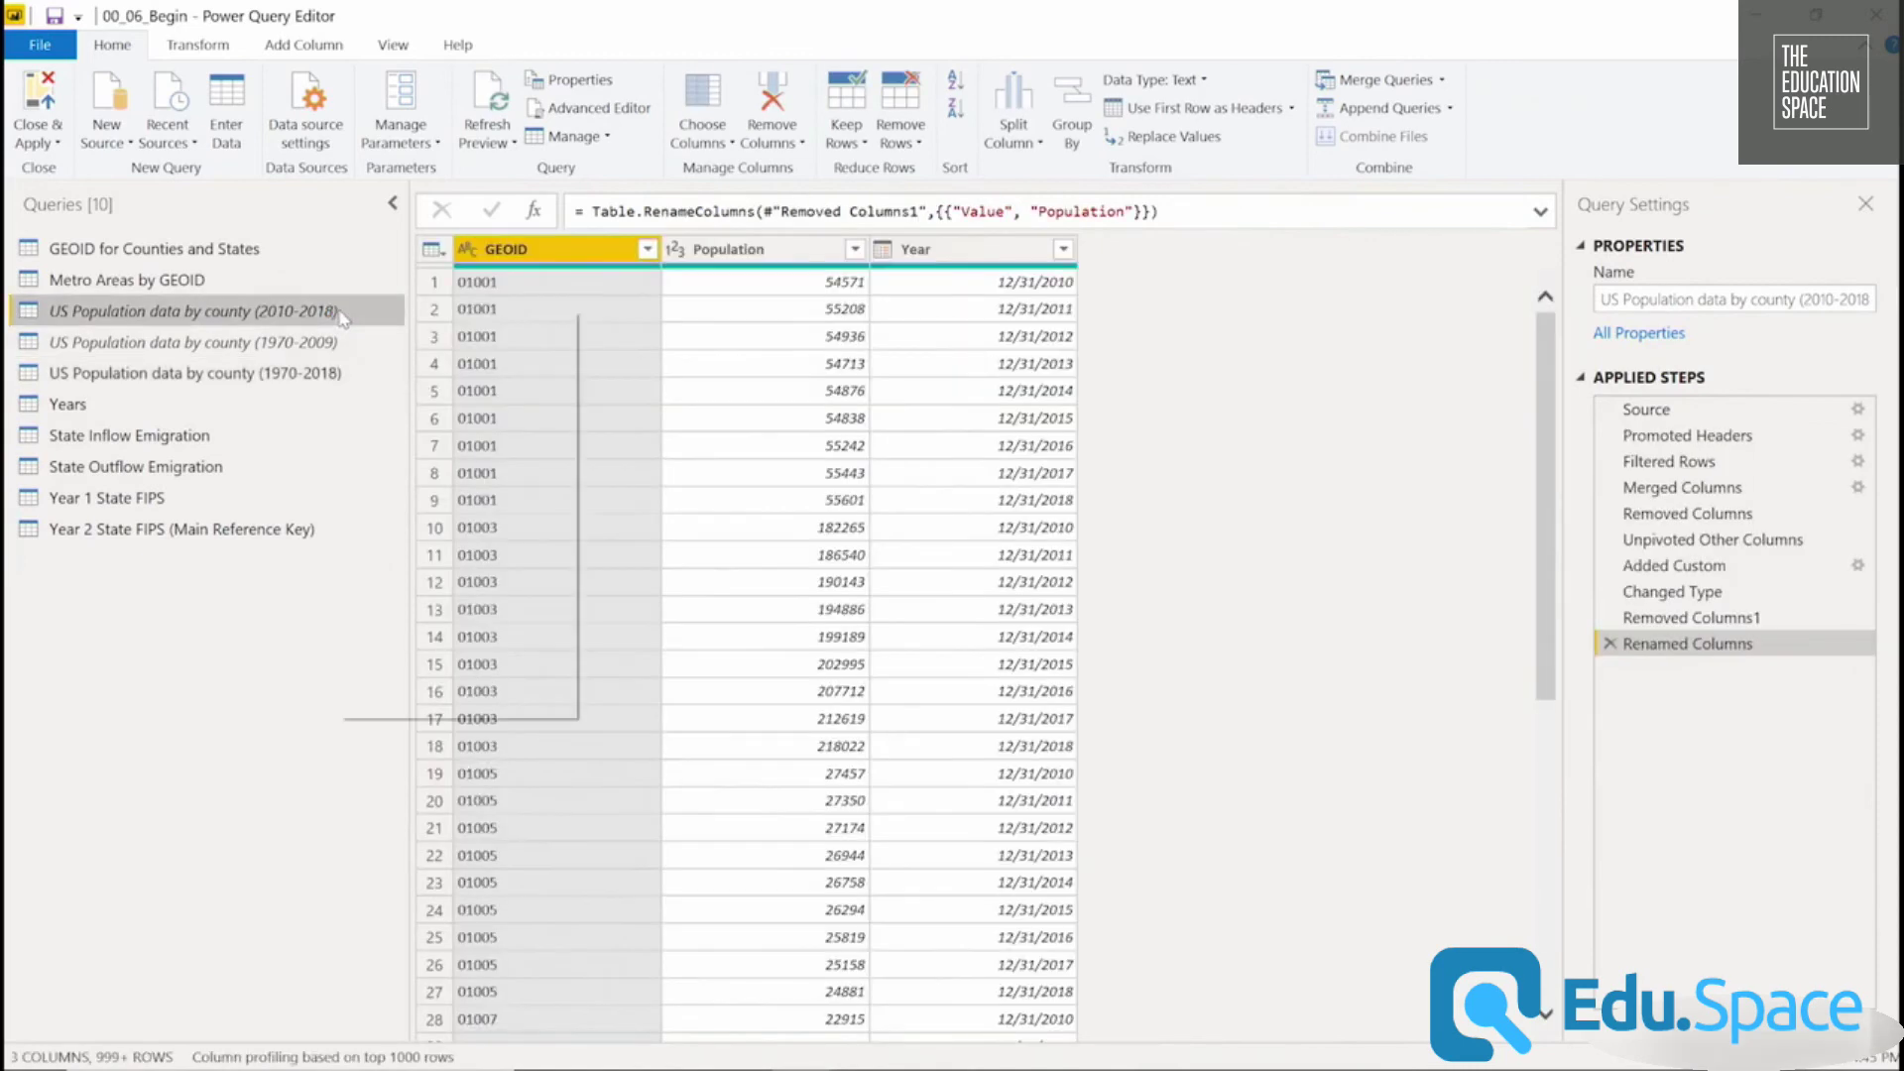
{"action": "right_click", "coordinate": [340, 314]}
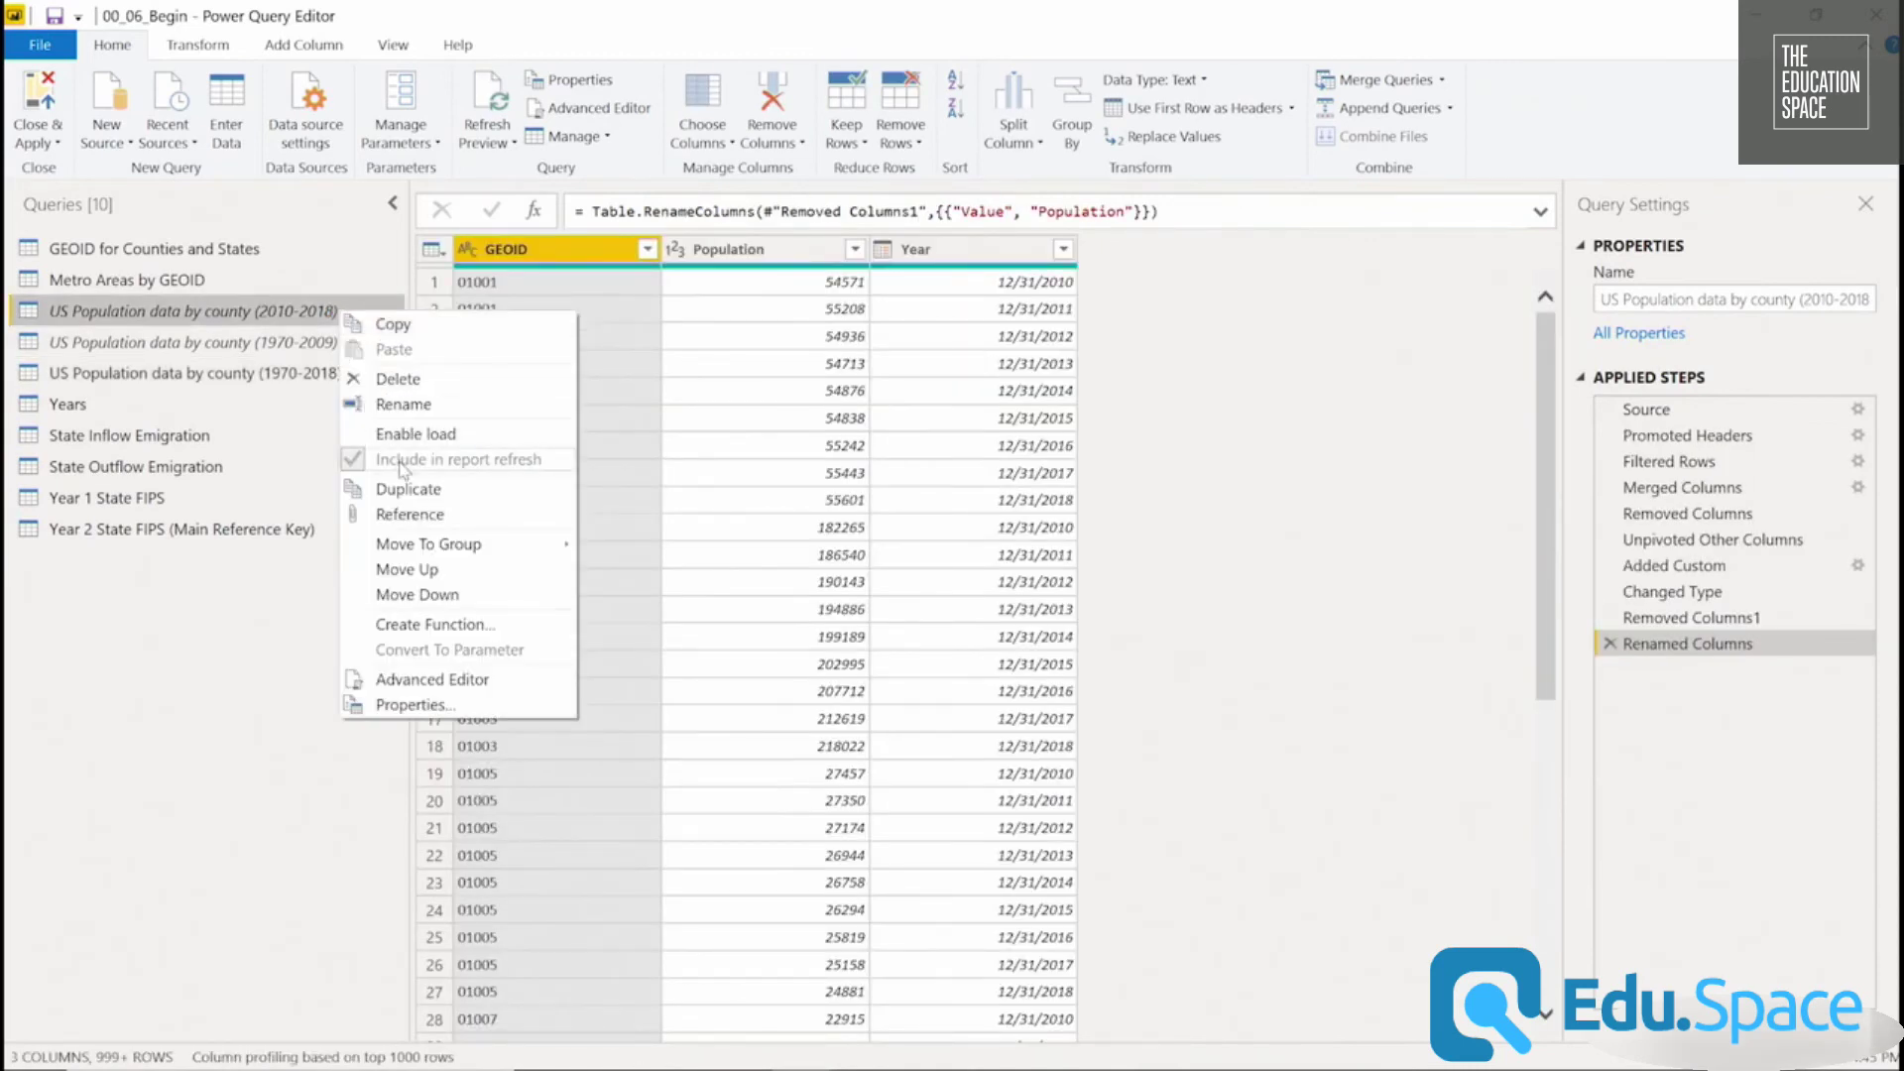
{"action": "left_click", "coordinate": [298, 316]}
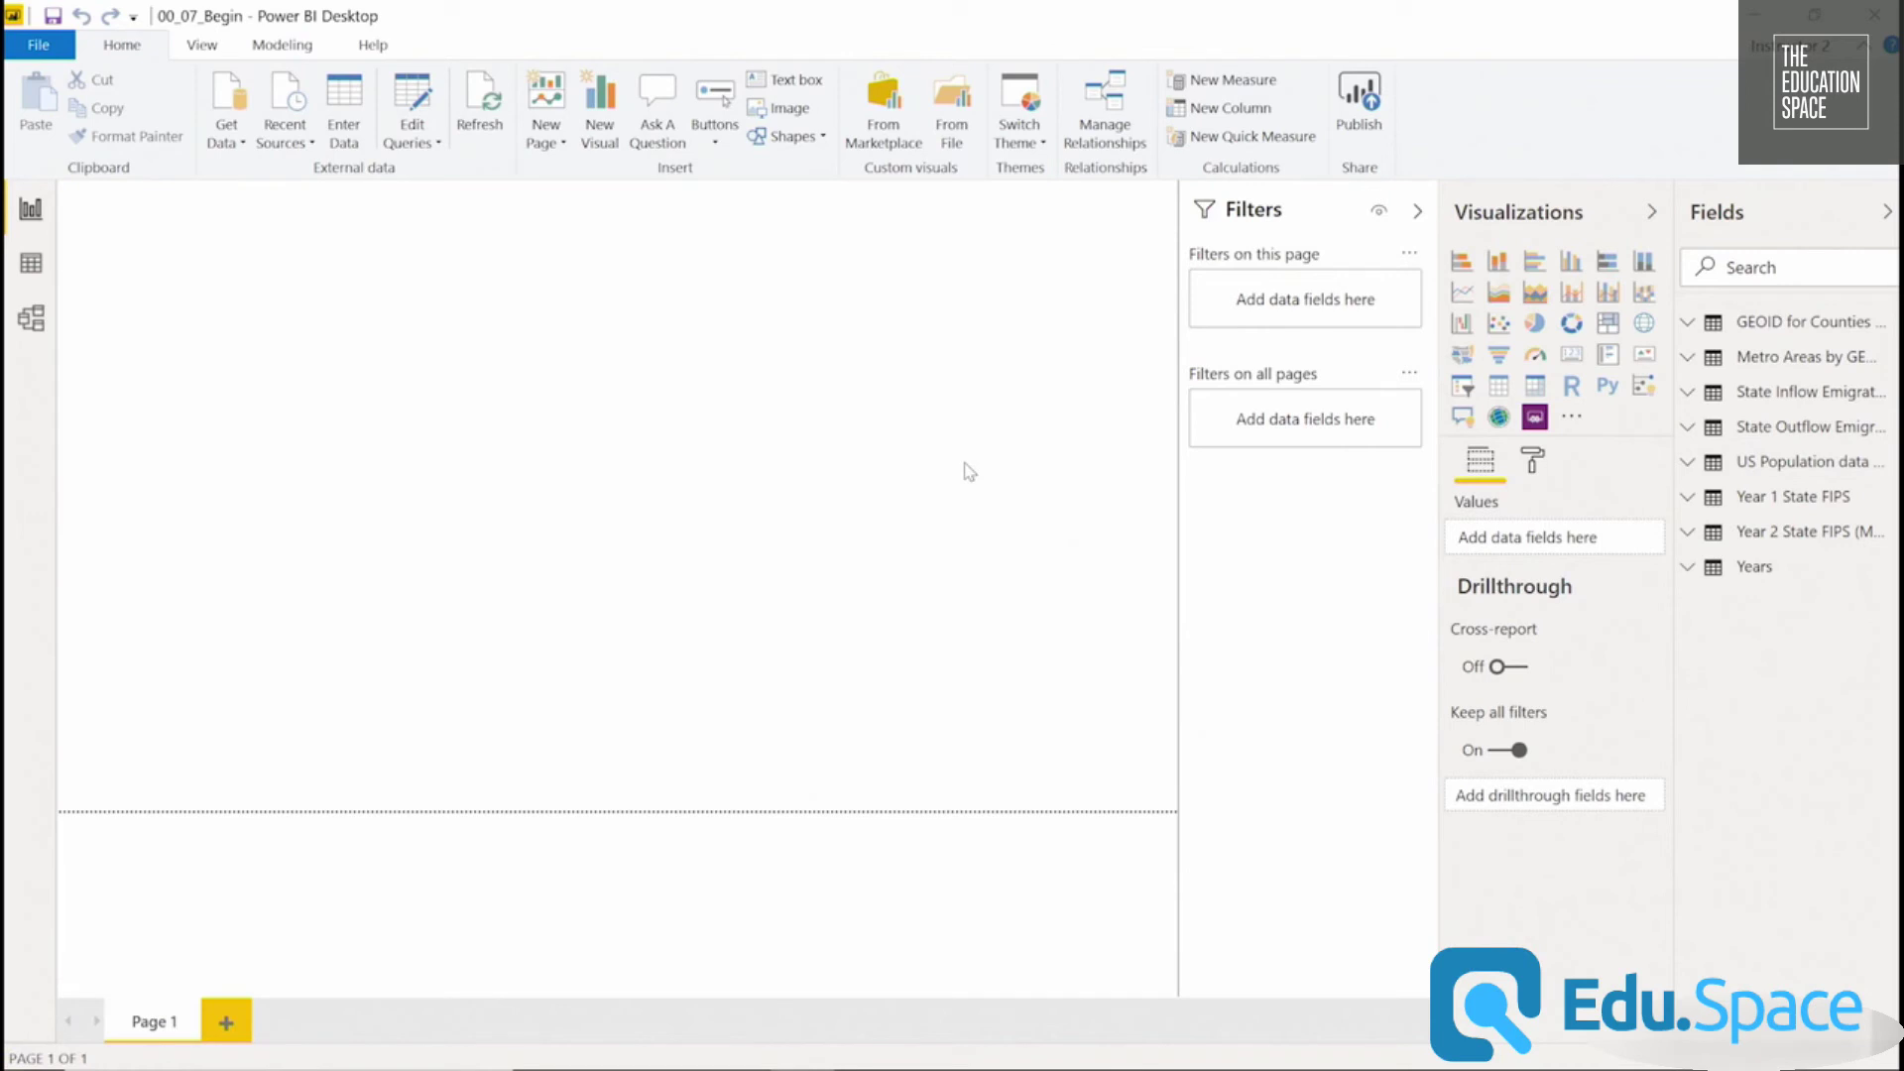
Show the model's relationship diagram, and lower and widen the US Population data by county (1970-2018) table so its full name fits.
{"action": "left_click", "coordinate": [31, 263]}
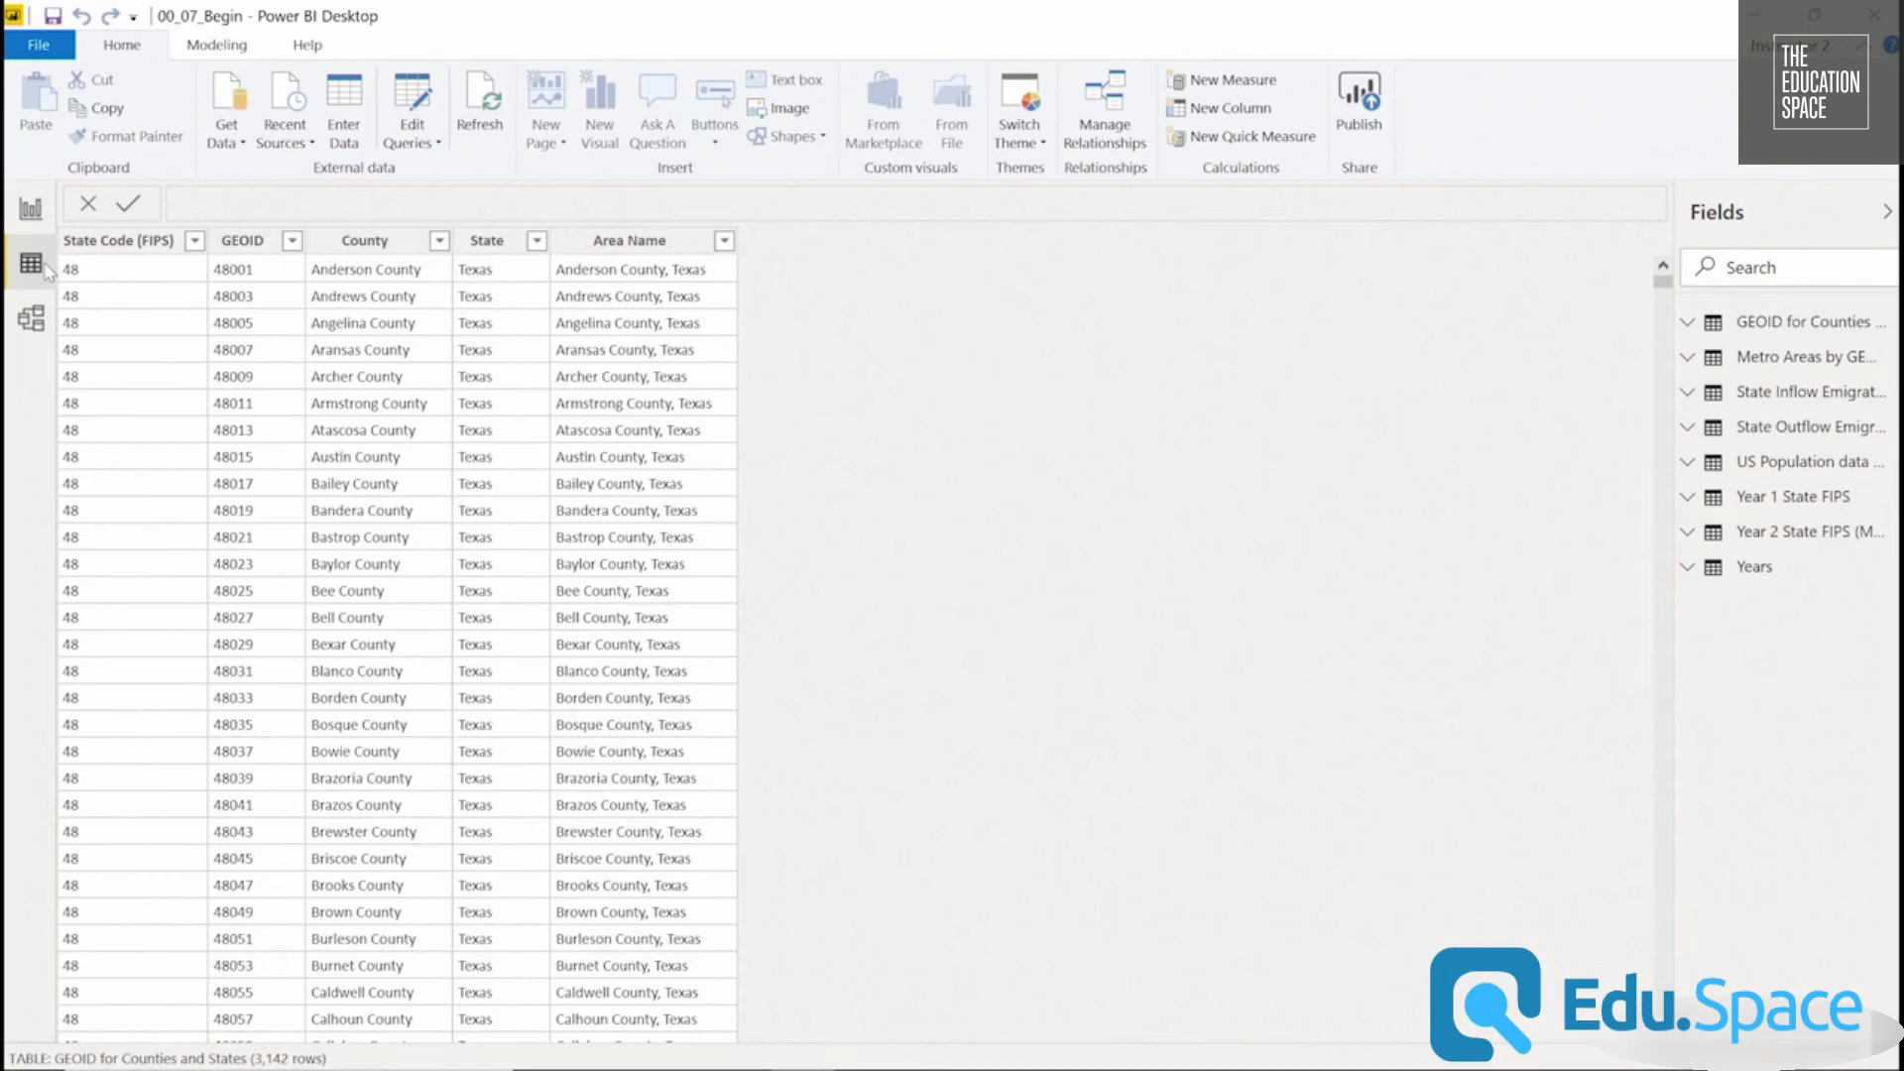
{"action": "left_click", "coordinate": [33, 320]}
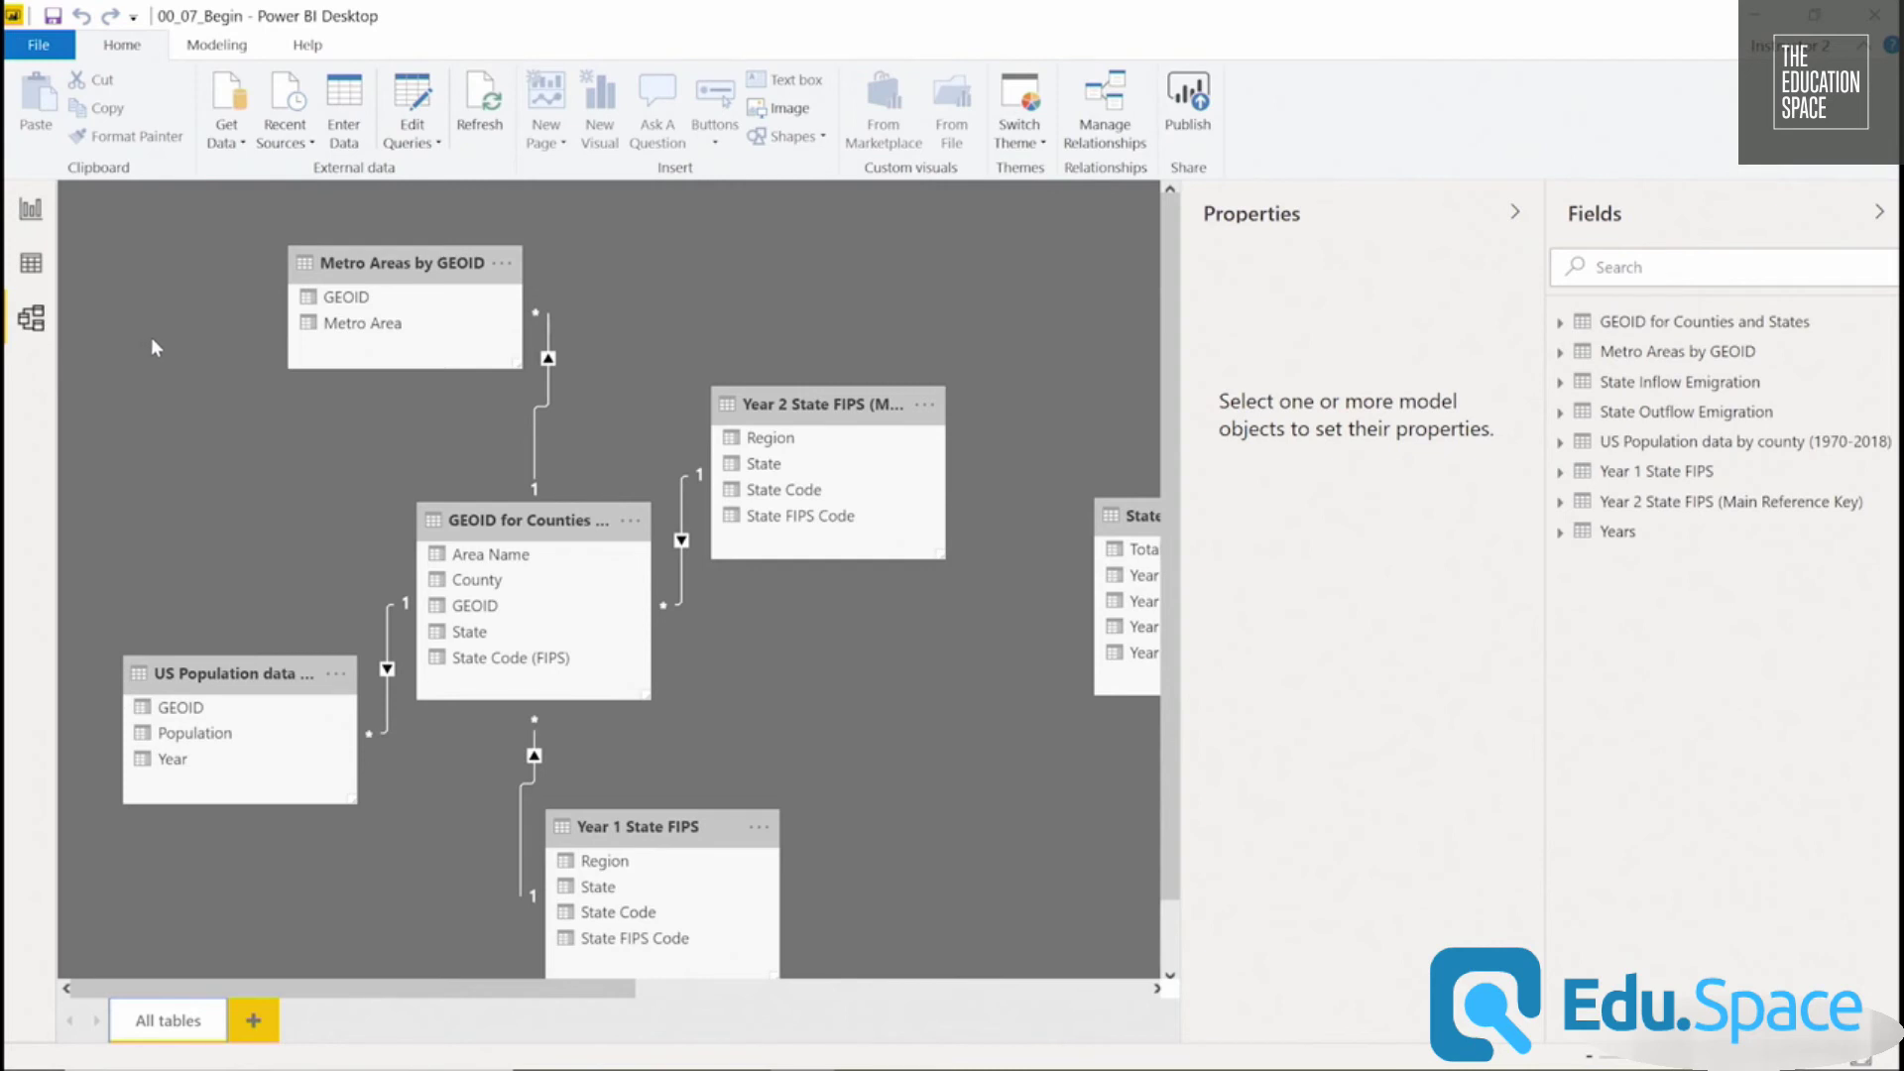
{"action": "left_click_drag", "start_coordinate": [245, 658], "coordinate": [245, 782]}
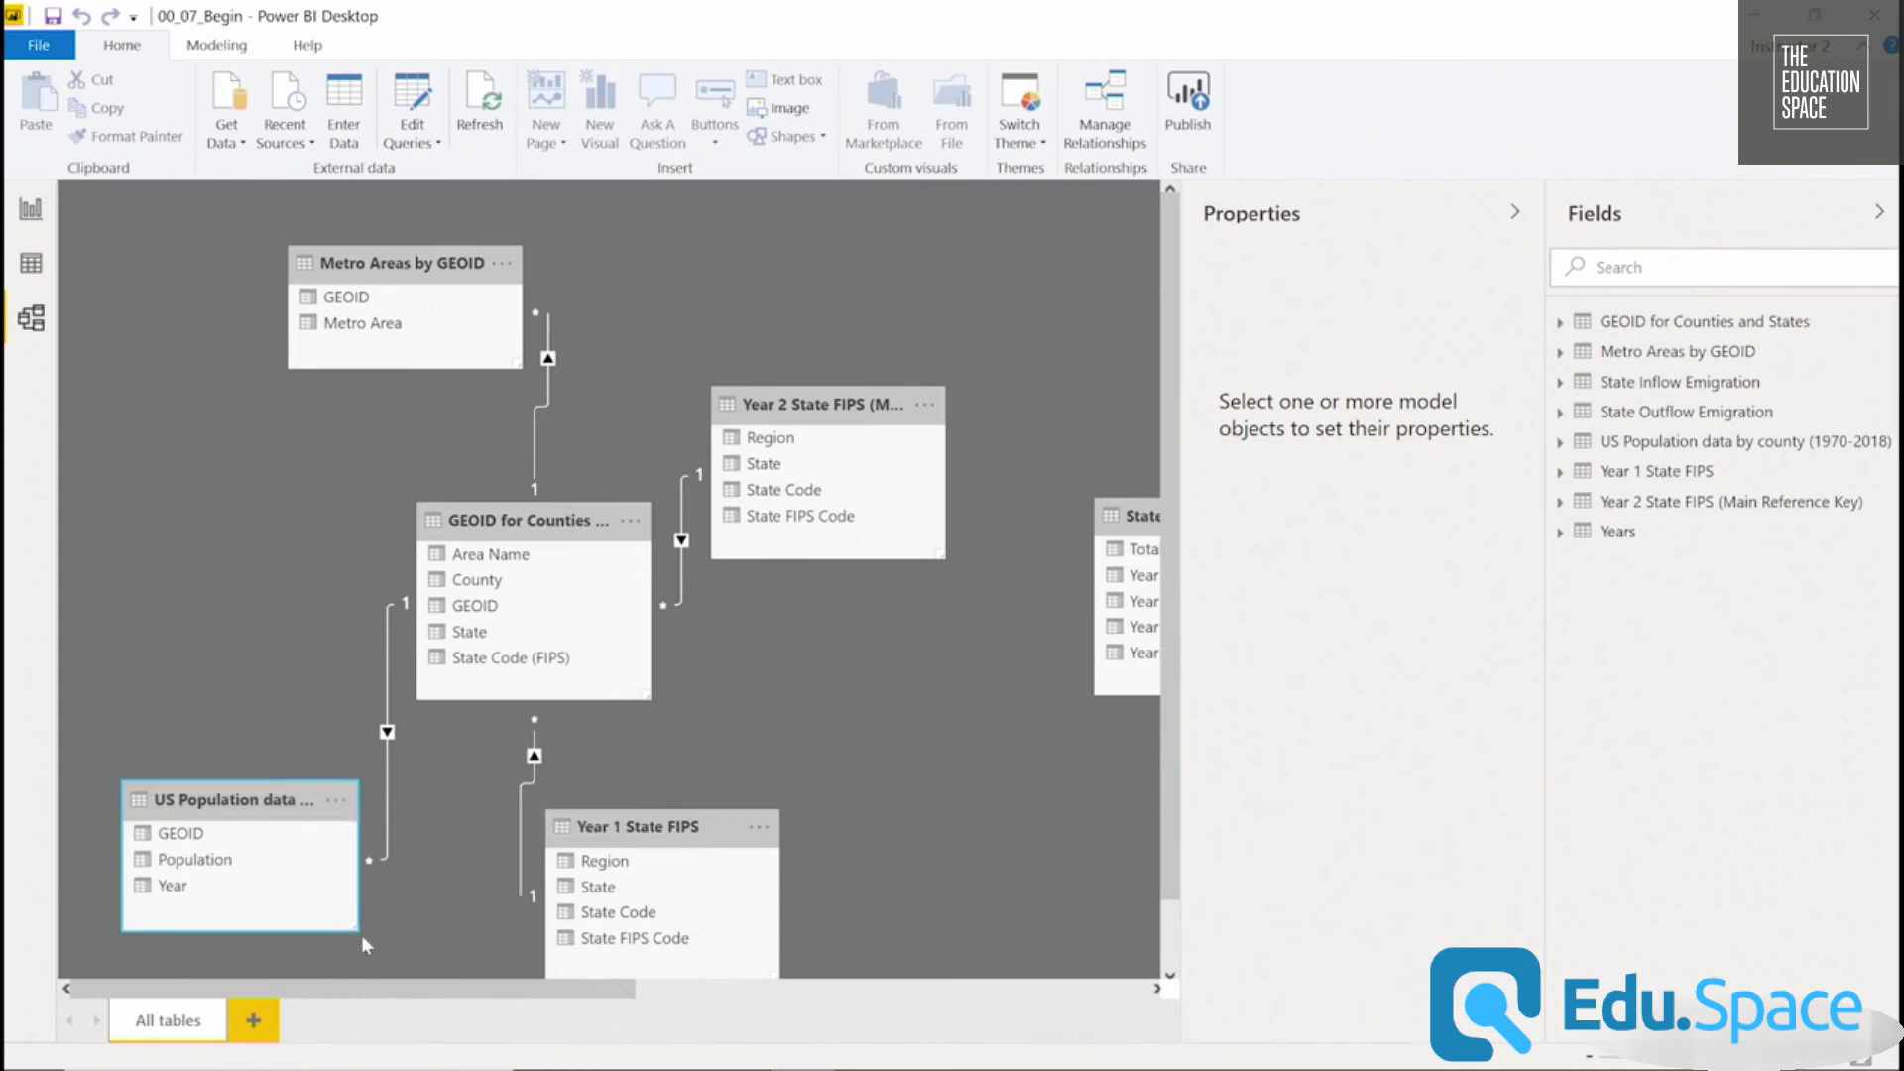
{"action": "left_click_drag", "start_coordinate": [347, 921], "coordinate": [522, 947]}
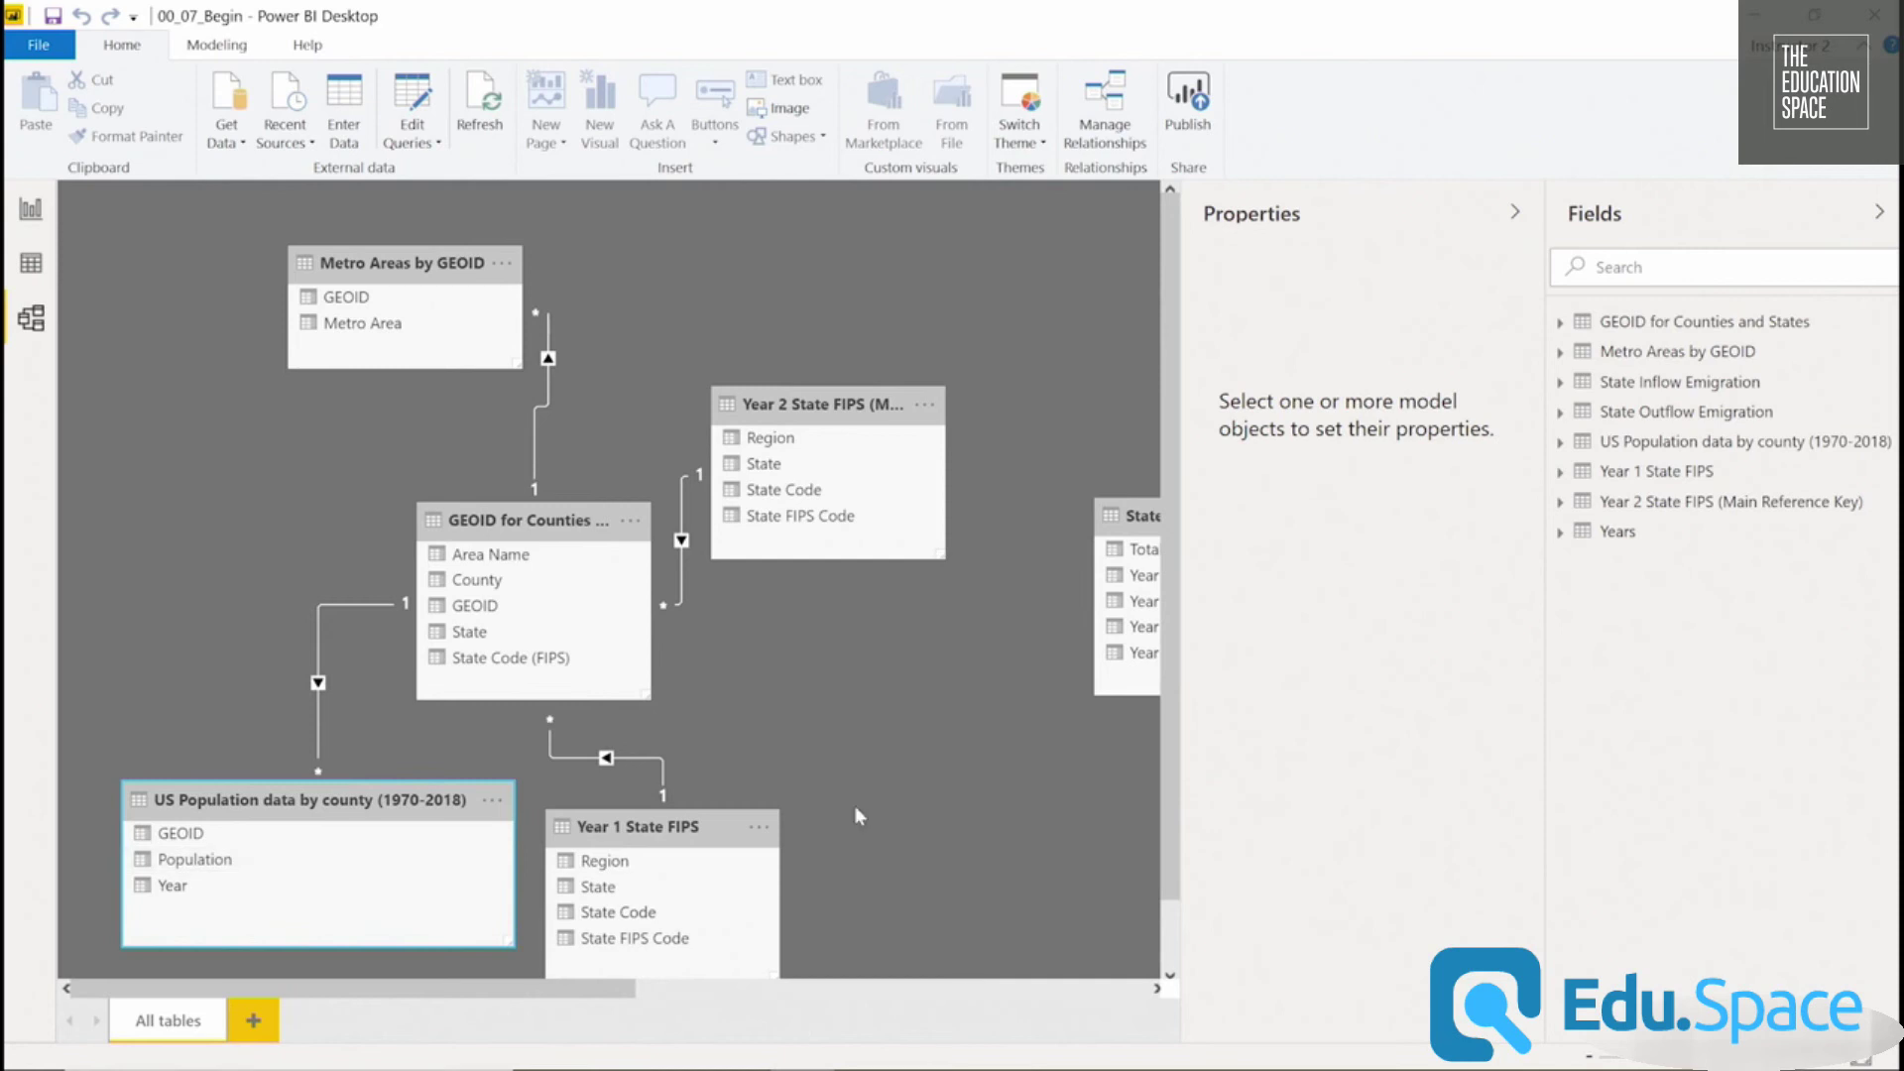
Move Year 1 State FIPS under Year 2 State FIPS, and place the State Inflow and State Outflow Emigration tables side by side below it.
{"action": "left_click_drag", "start_coordinate": [777, 817], "coordinate": [947, 631]}
{"action": "left_click_drag", "start_coordinate": [1140, 516], "coordinate": [646, 775]}
{"action": "scroll", "coordinate": [646, 775], "scroll_direction": "right", "scroll_amount": 5}
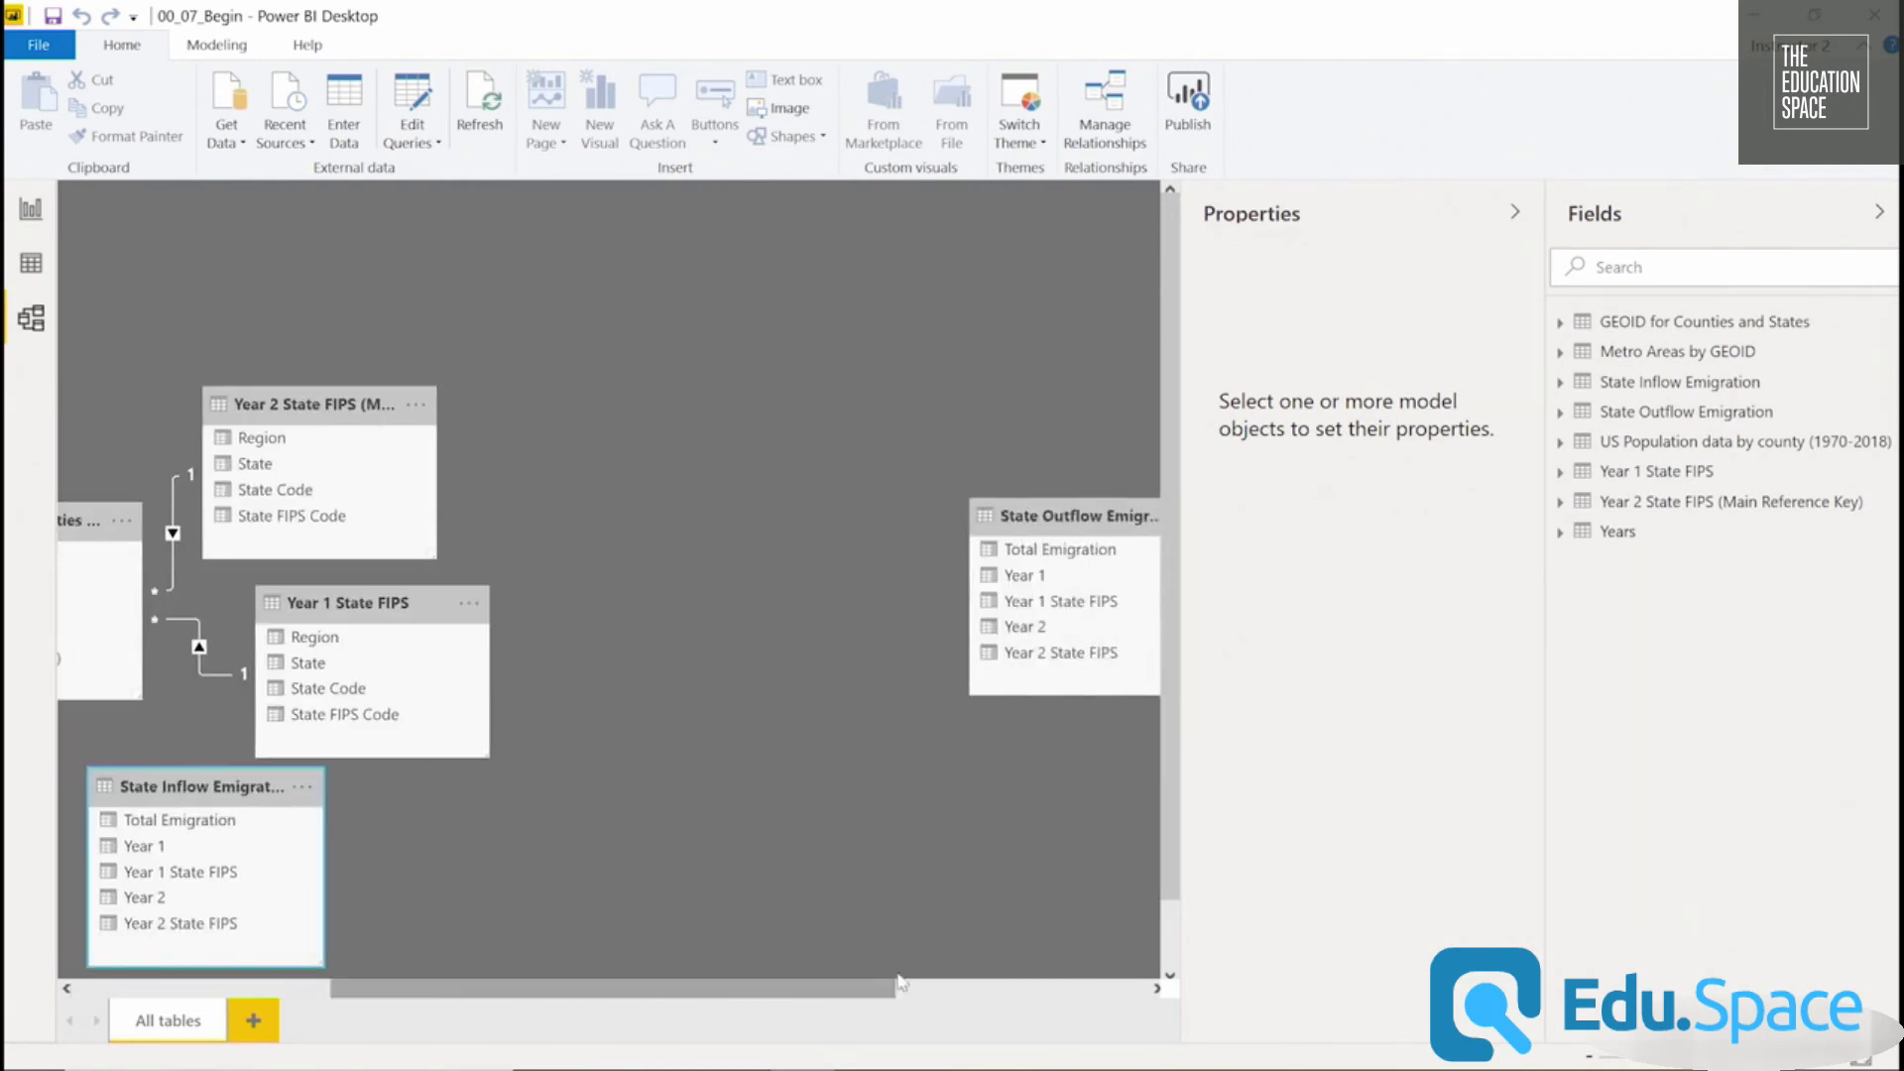
{"action": "left_click", "coordinate": [1096, 513]}
{"action": "left_click_drag", "start_coordinate": [1096, 513], "coordinate": [504, 788]}
{"action": "scroll", "coordinate": [694, 992], "scroll_direction": "left", "scroll_amount": 5}
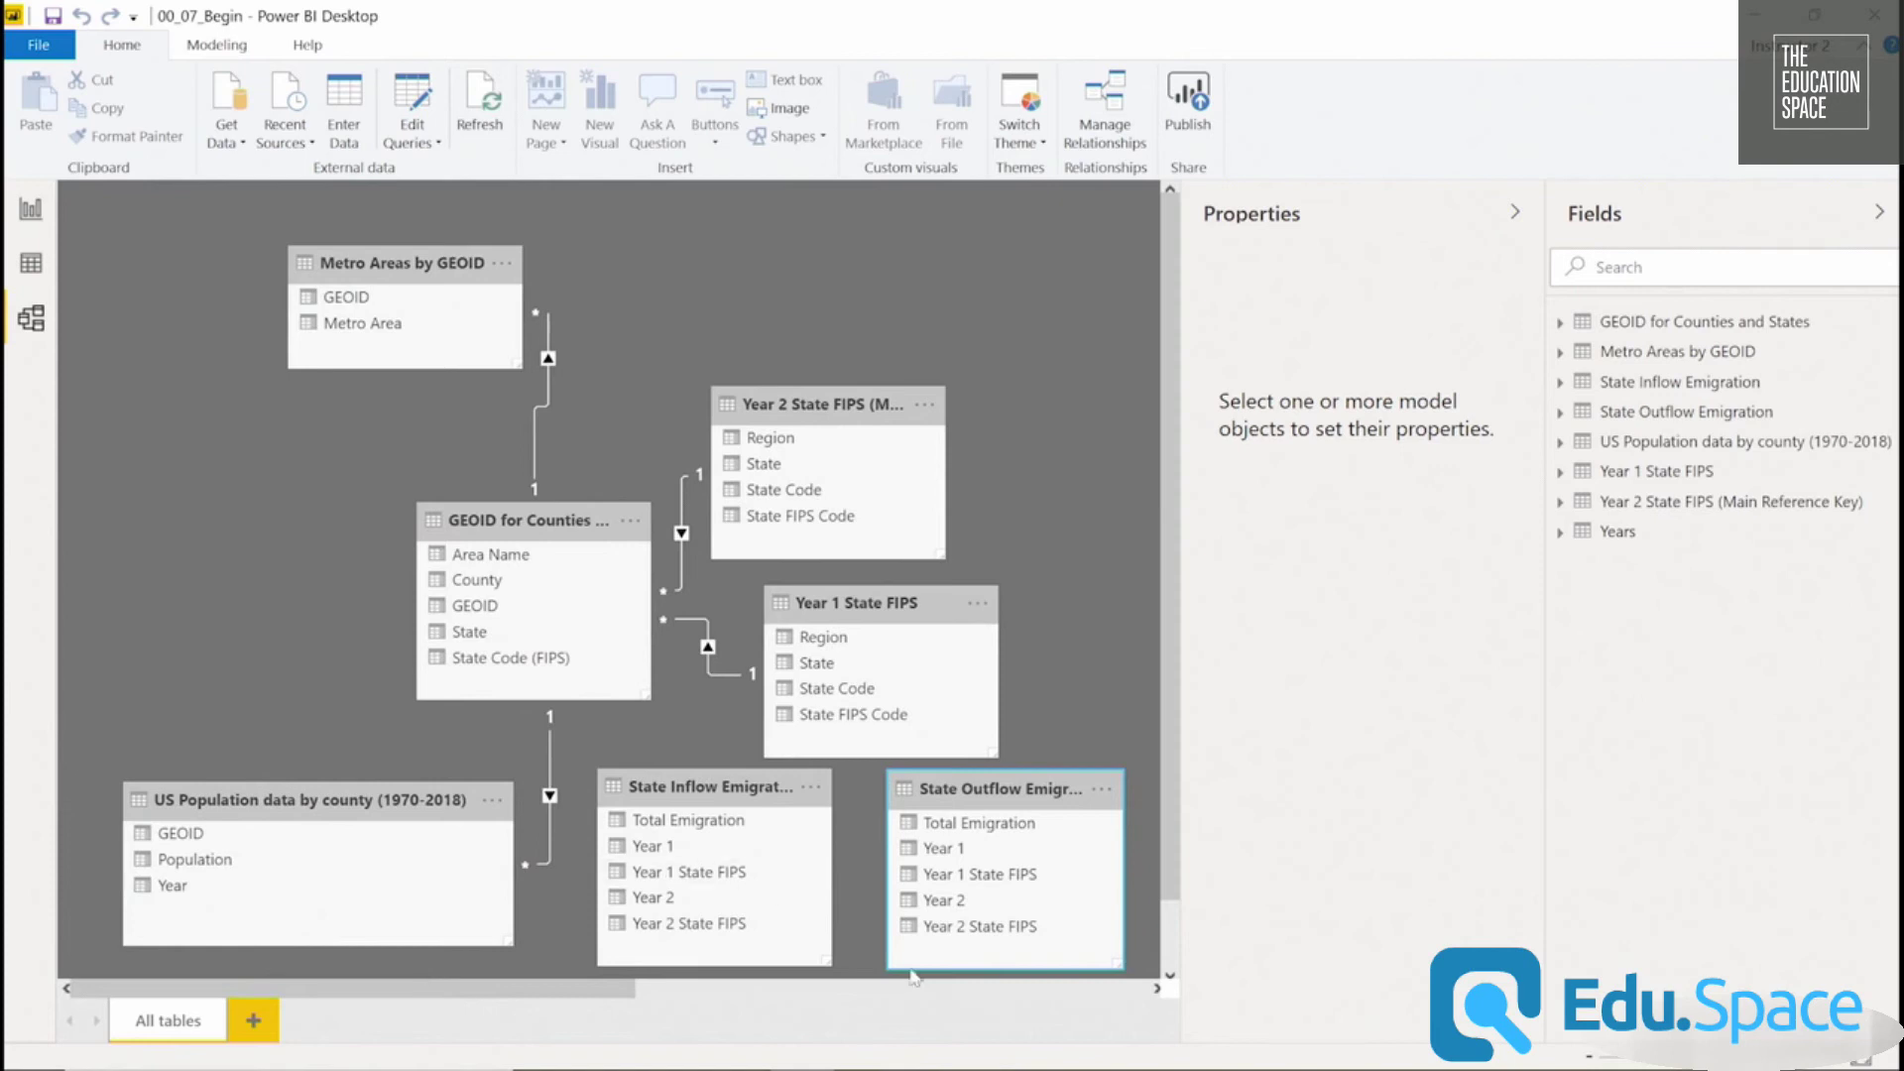
Delete the State relationship between the GEOID for Counties and States and Year 1 State FIPS tables.
{"action": "mouse_move", "coordinate": [737, 682]}
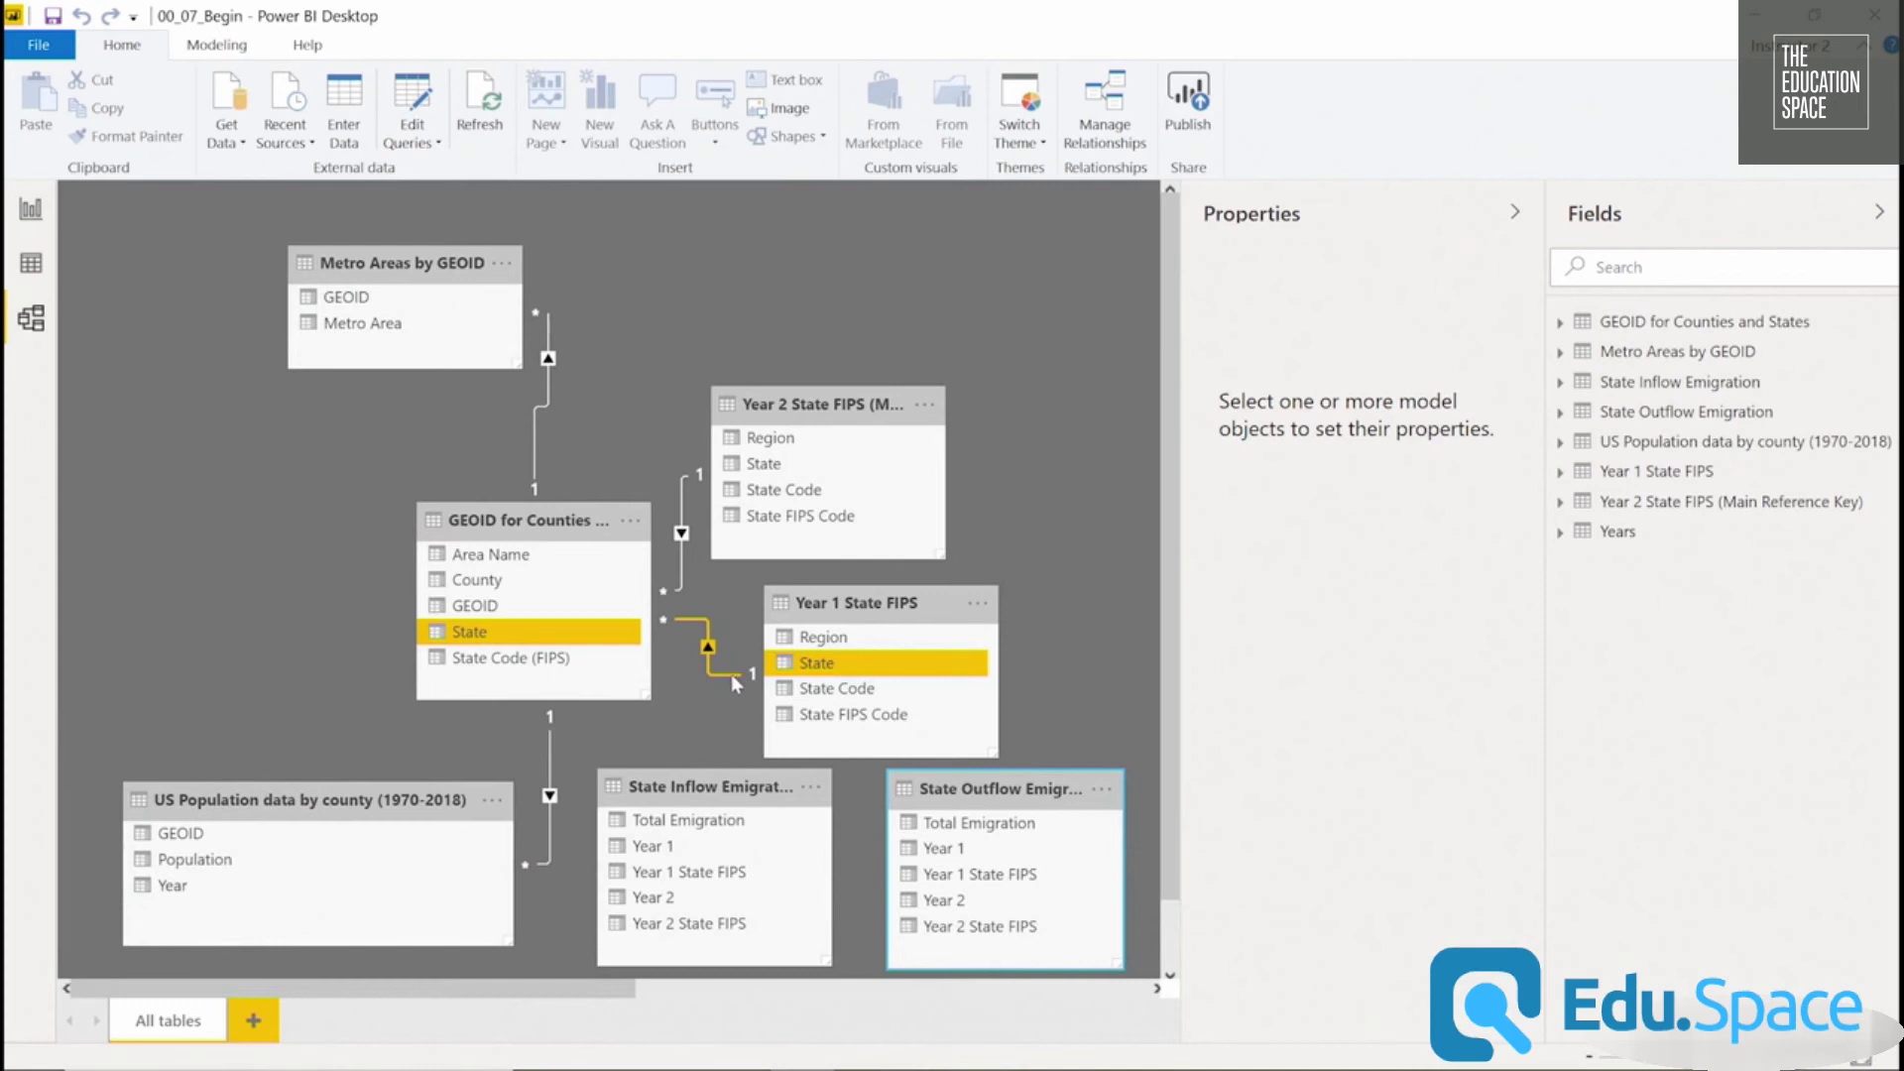
{"action": "right_click", "coordinate": [733, 676]}
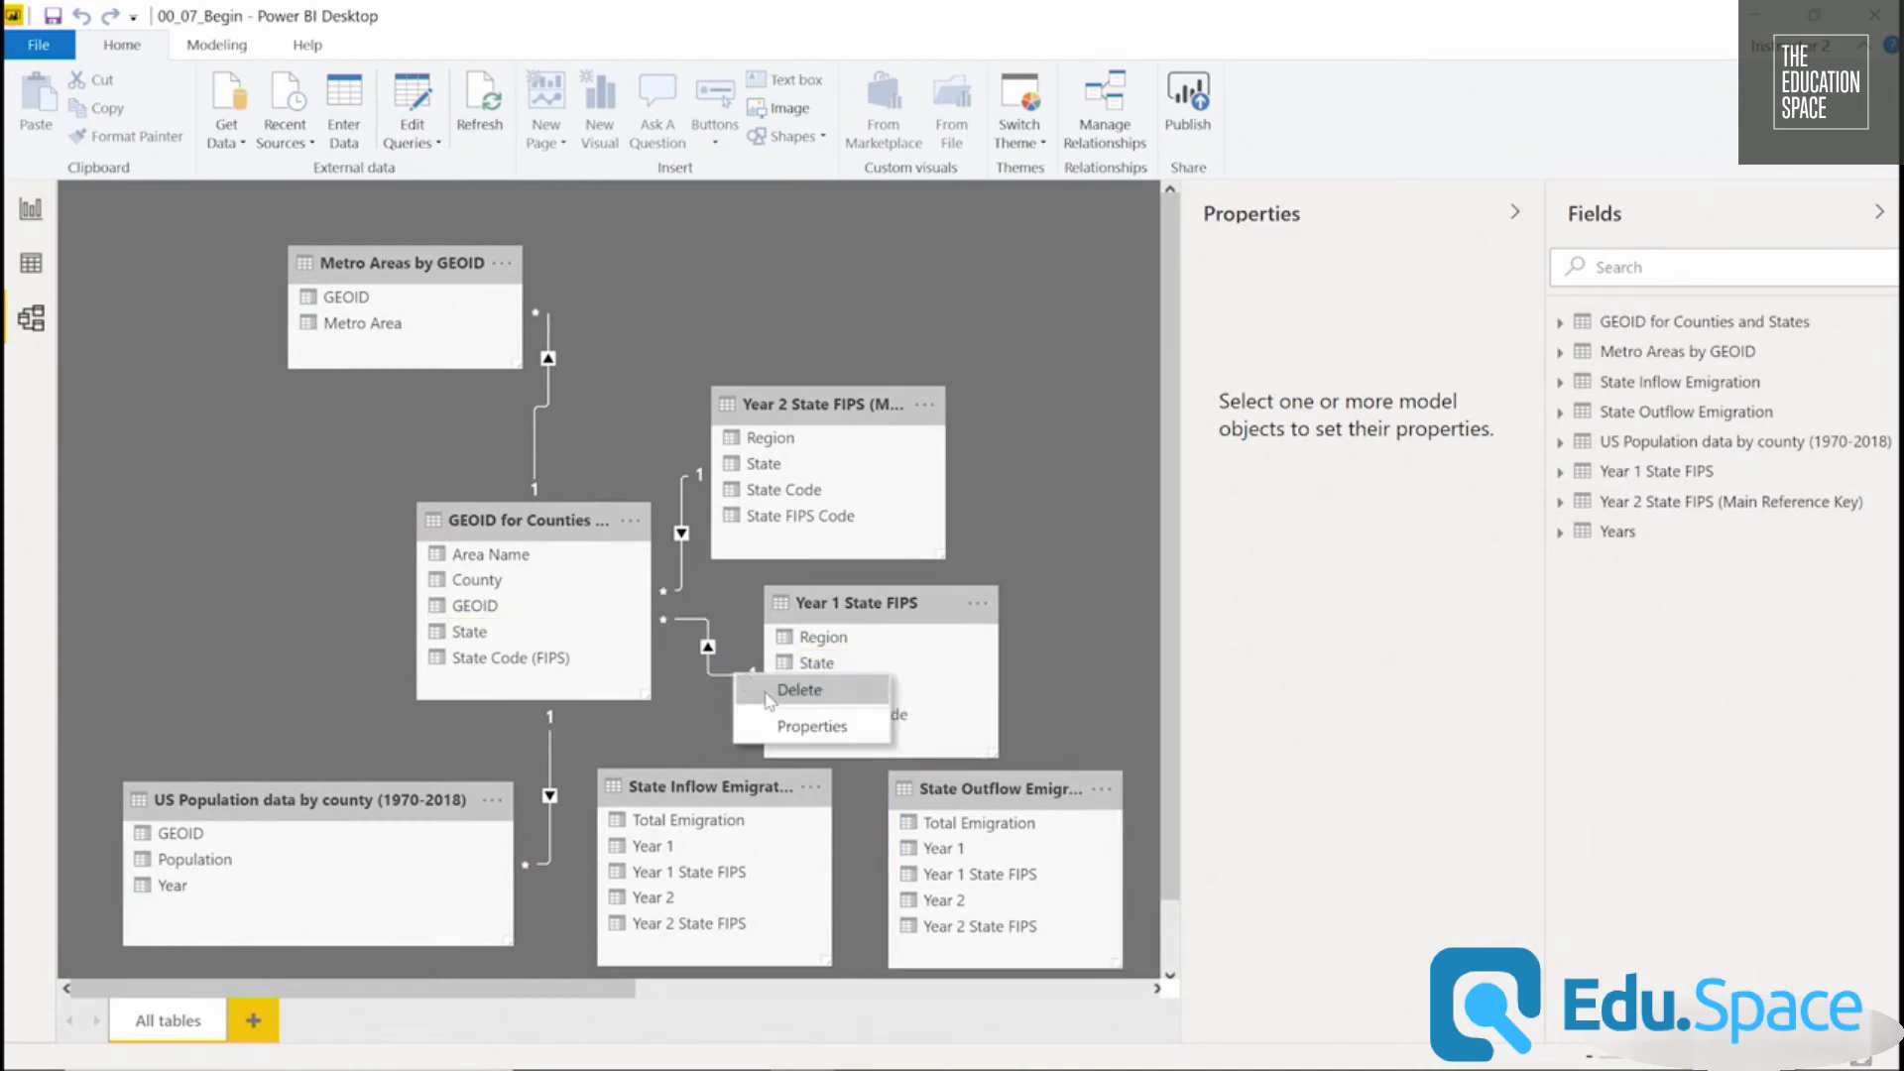
{"action": "left_click", "coordinate": [771, 699]}
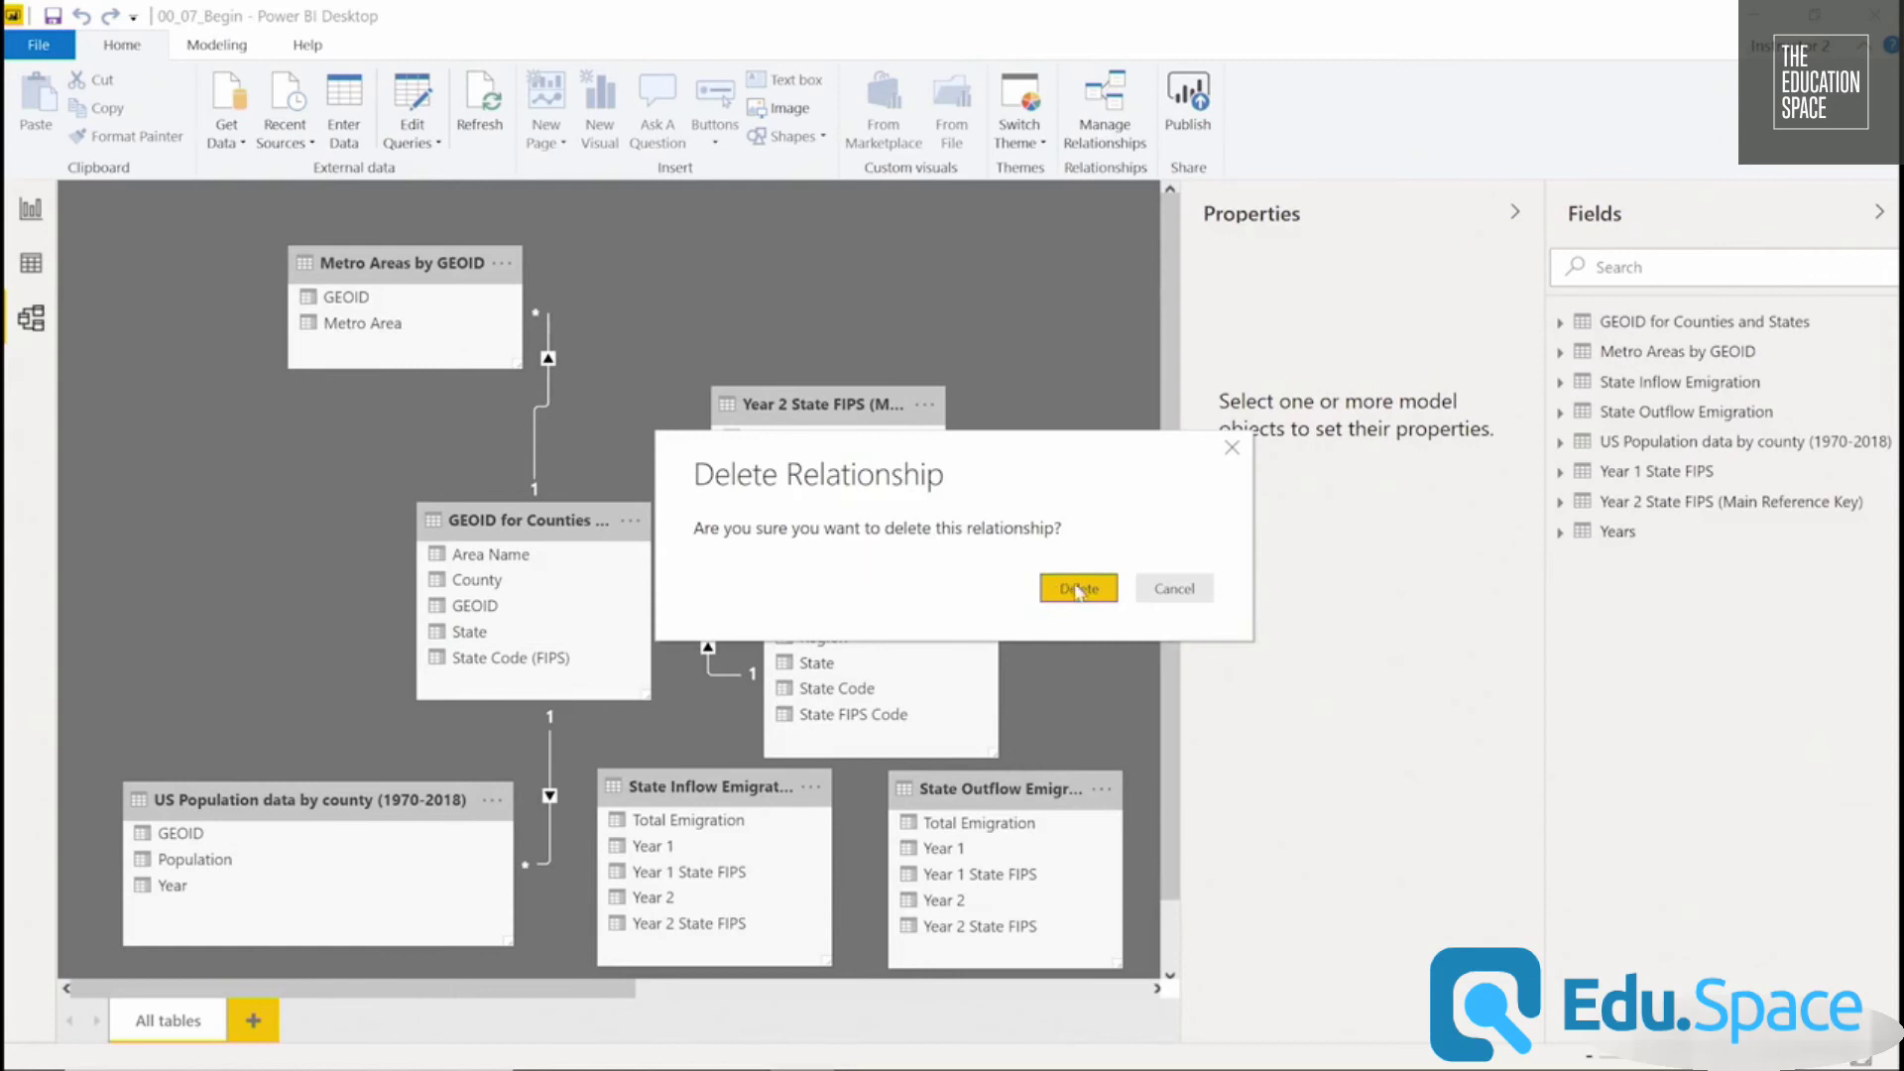
{"action": "left_click", "coordinate": [1073, 588]}
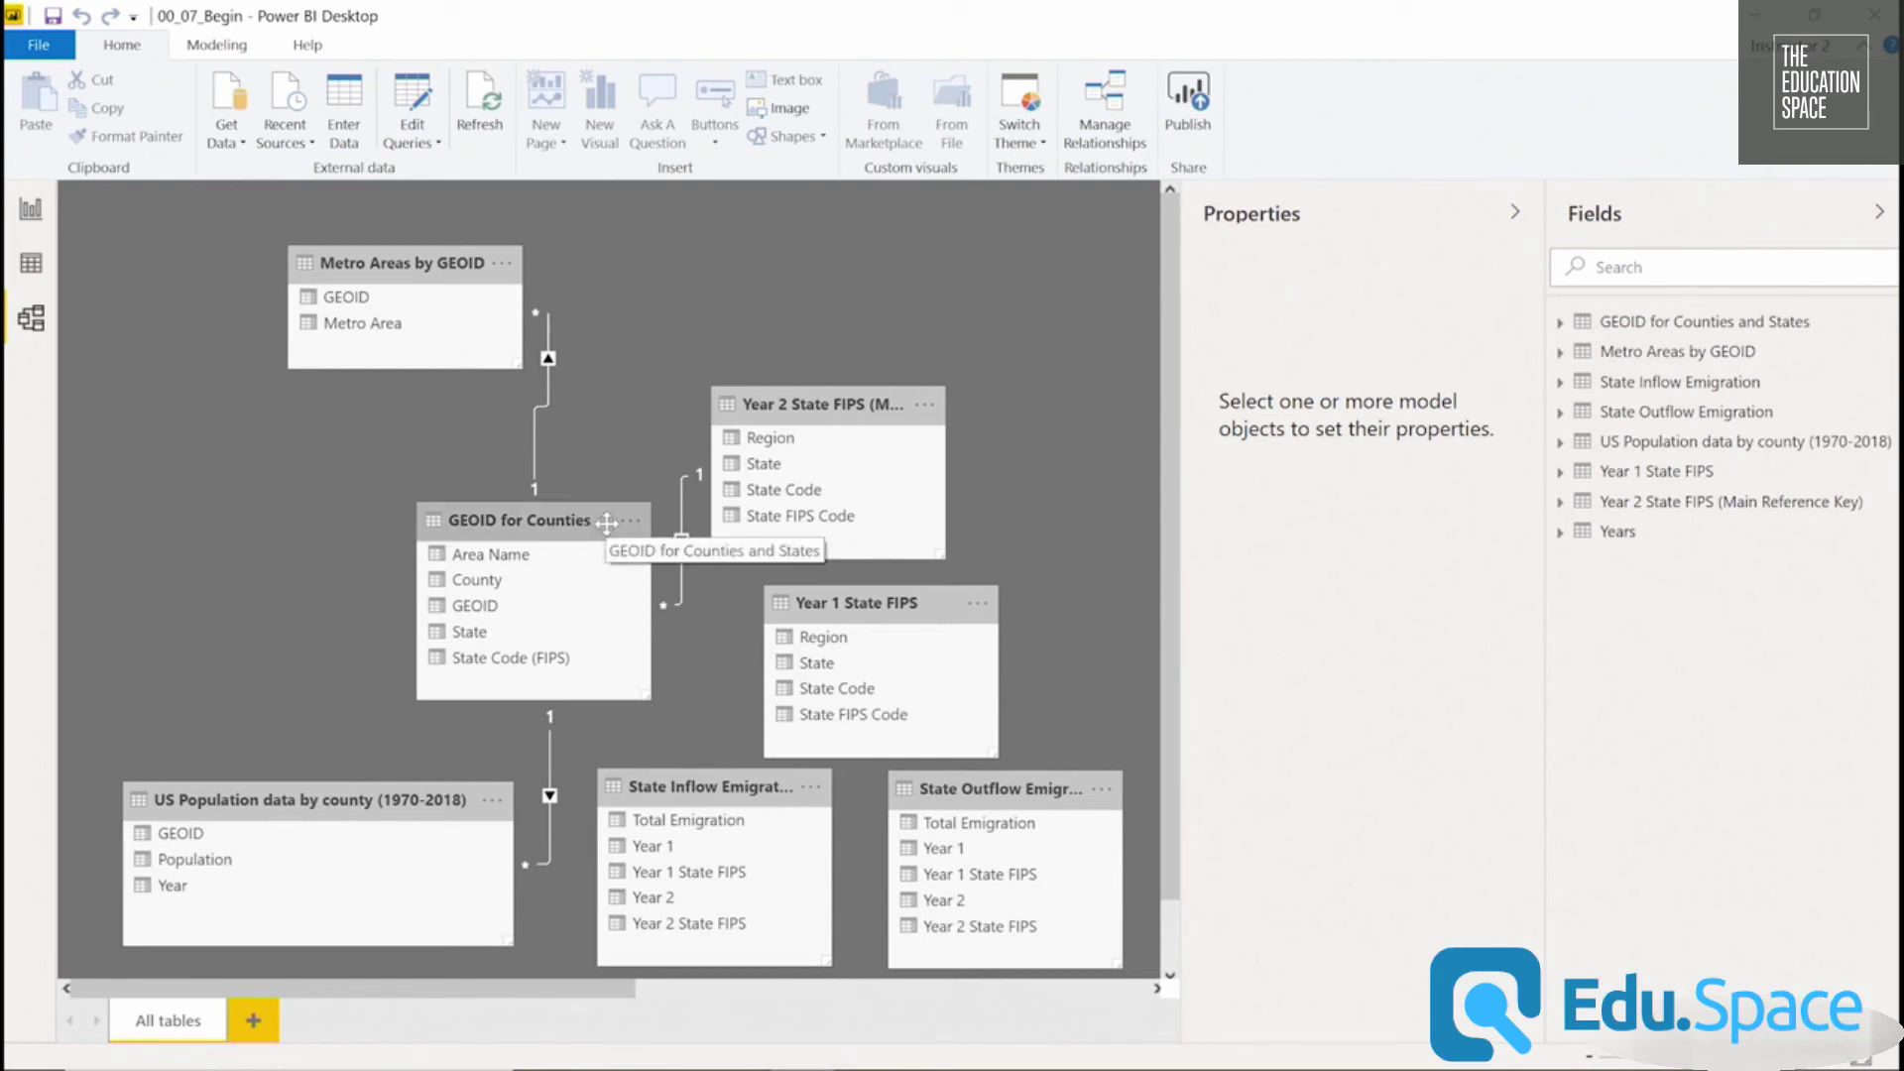
Space out the GEOID for Counties and States and Year 2 State FIPS tables, and relate them through State Code (FIPS) and State FIPS Code.
{"action": "left_click_drag", "start_coordinate": [606, 523], "coordinate": [468, 506]}
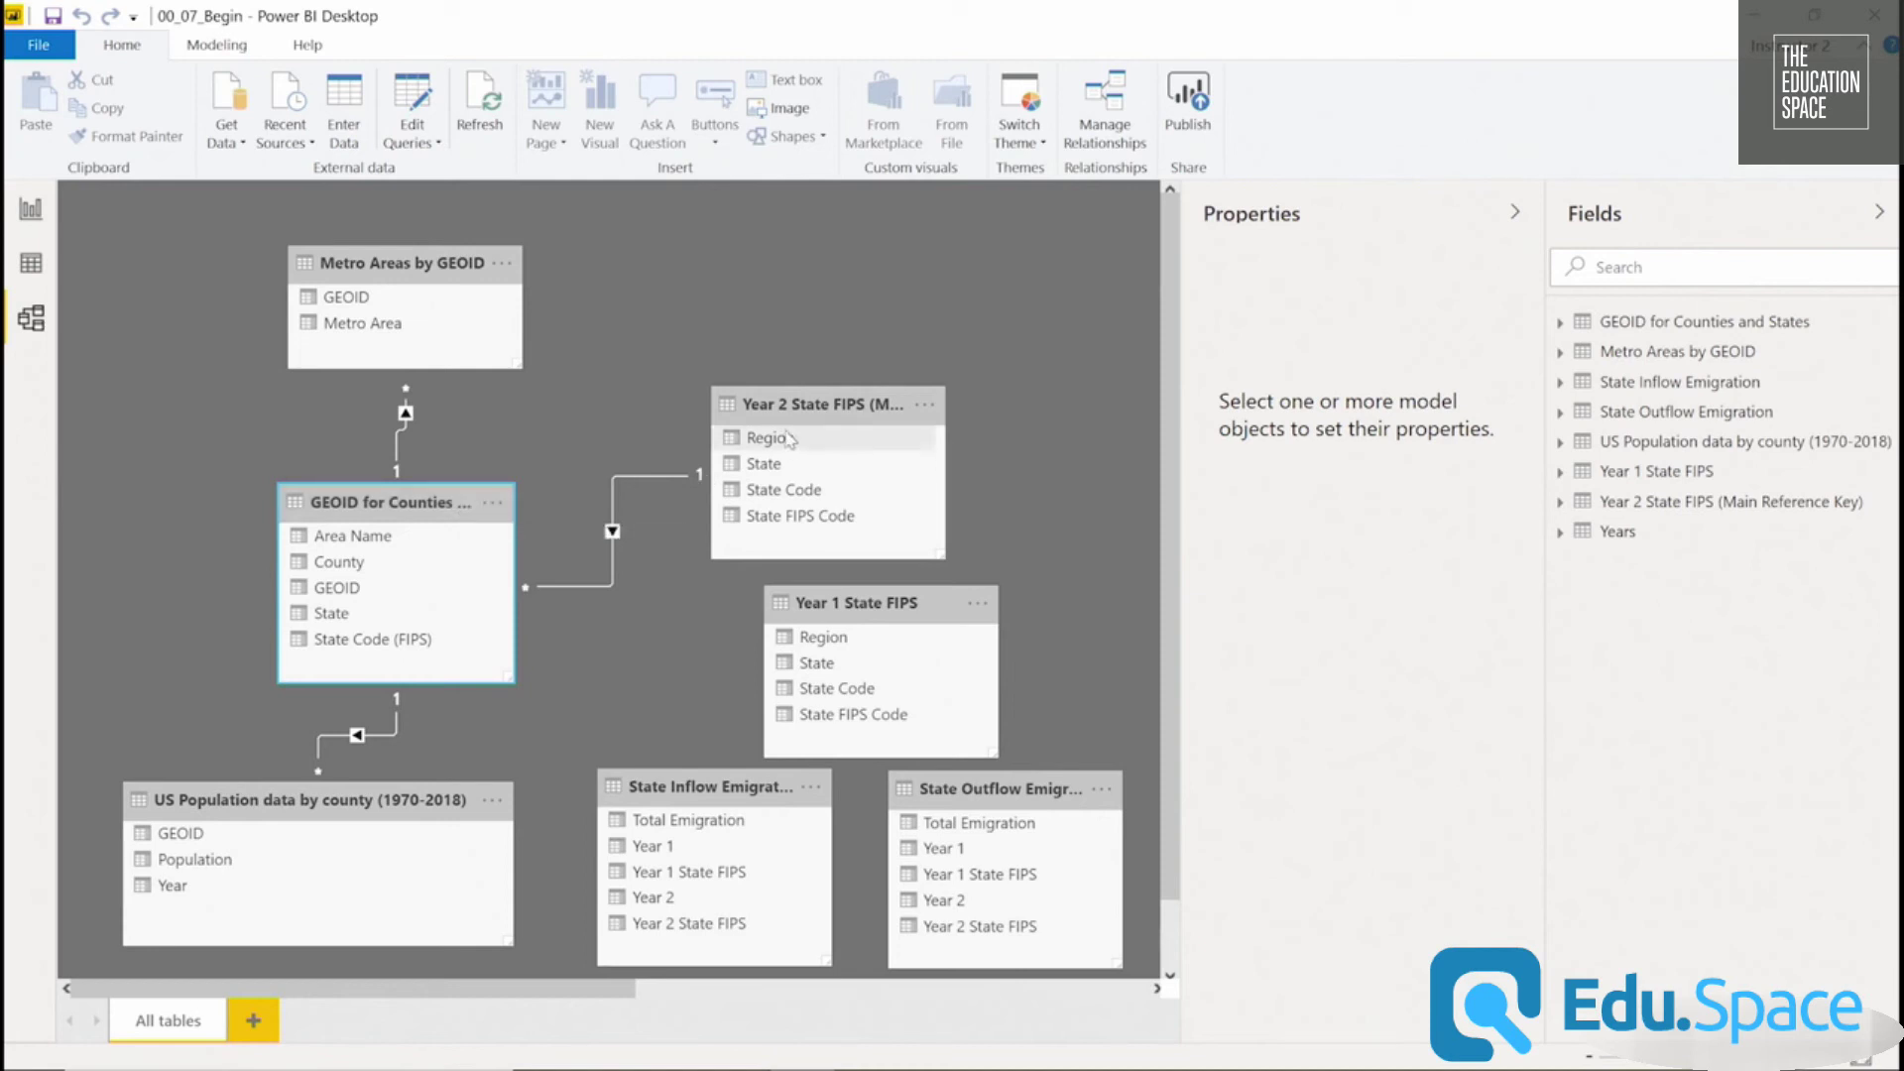
{"action": "left_click_drag", "start_coordinate": [804, 405], "coordinate": [716, 239]}
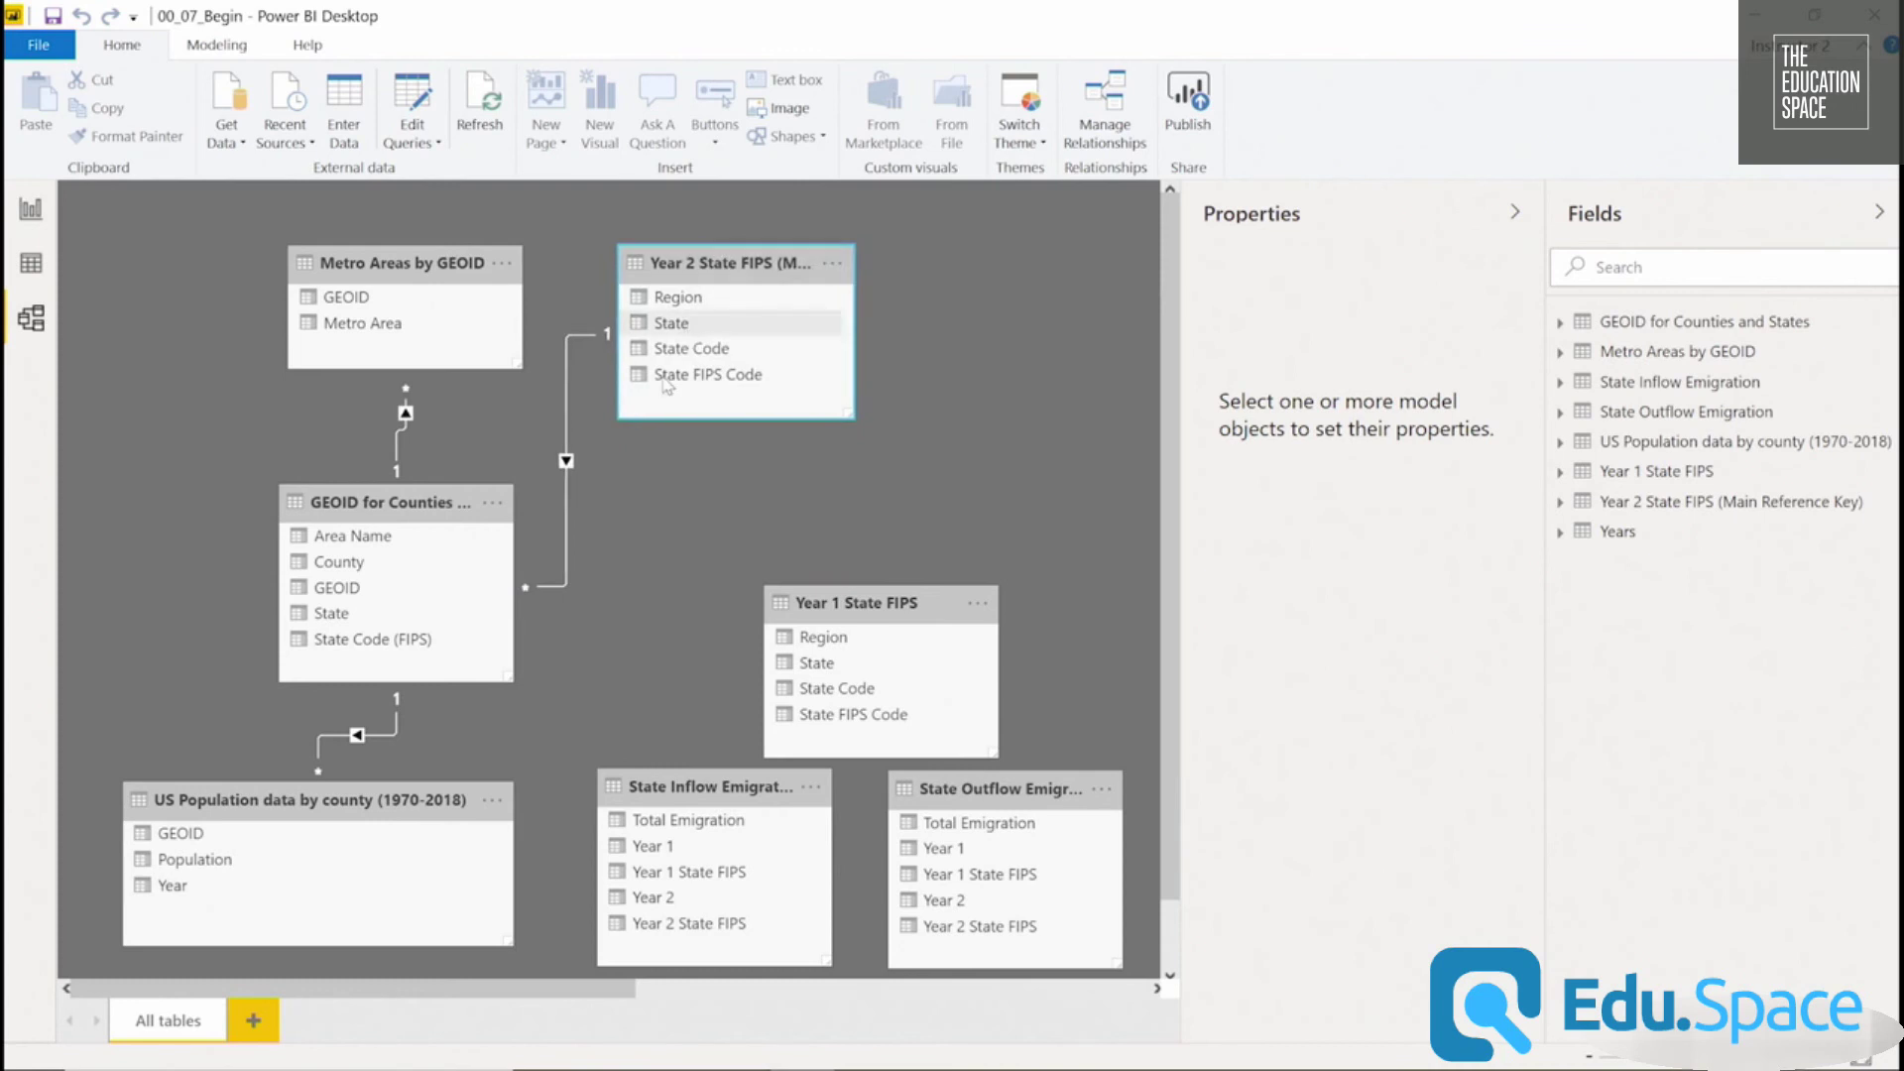
{"action": "double_click", "coordinate": [567, 459]}
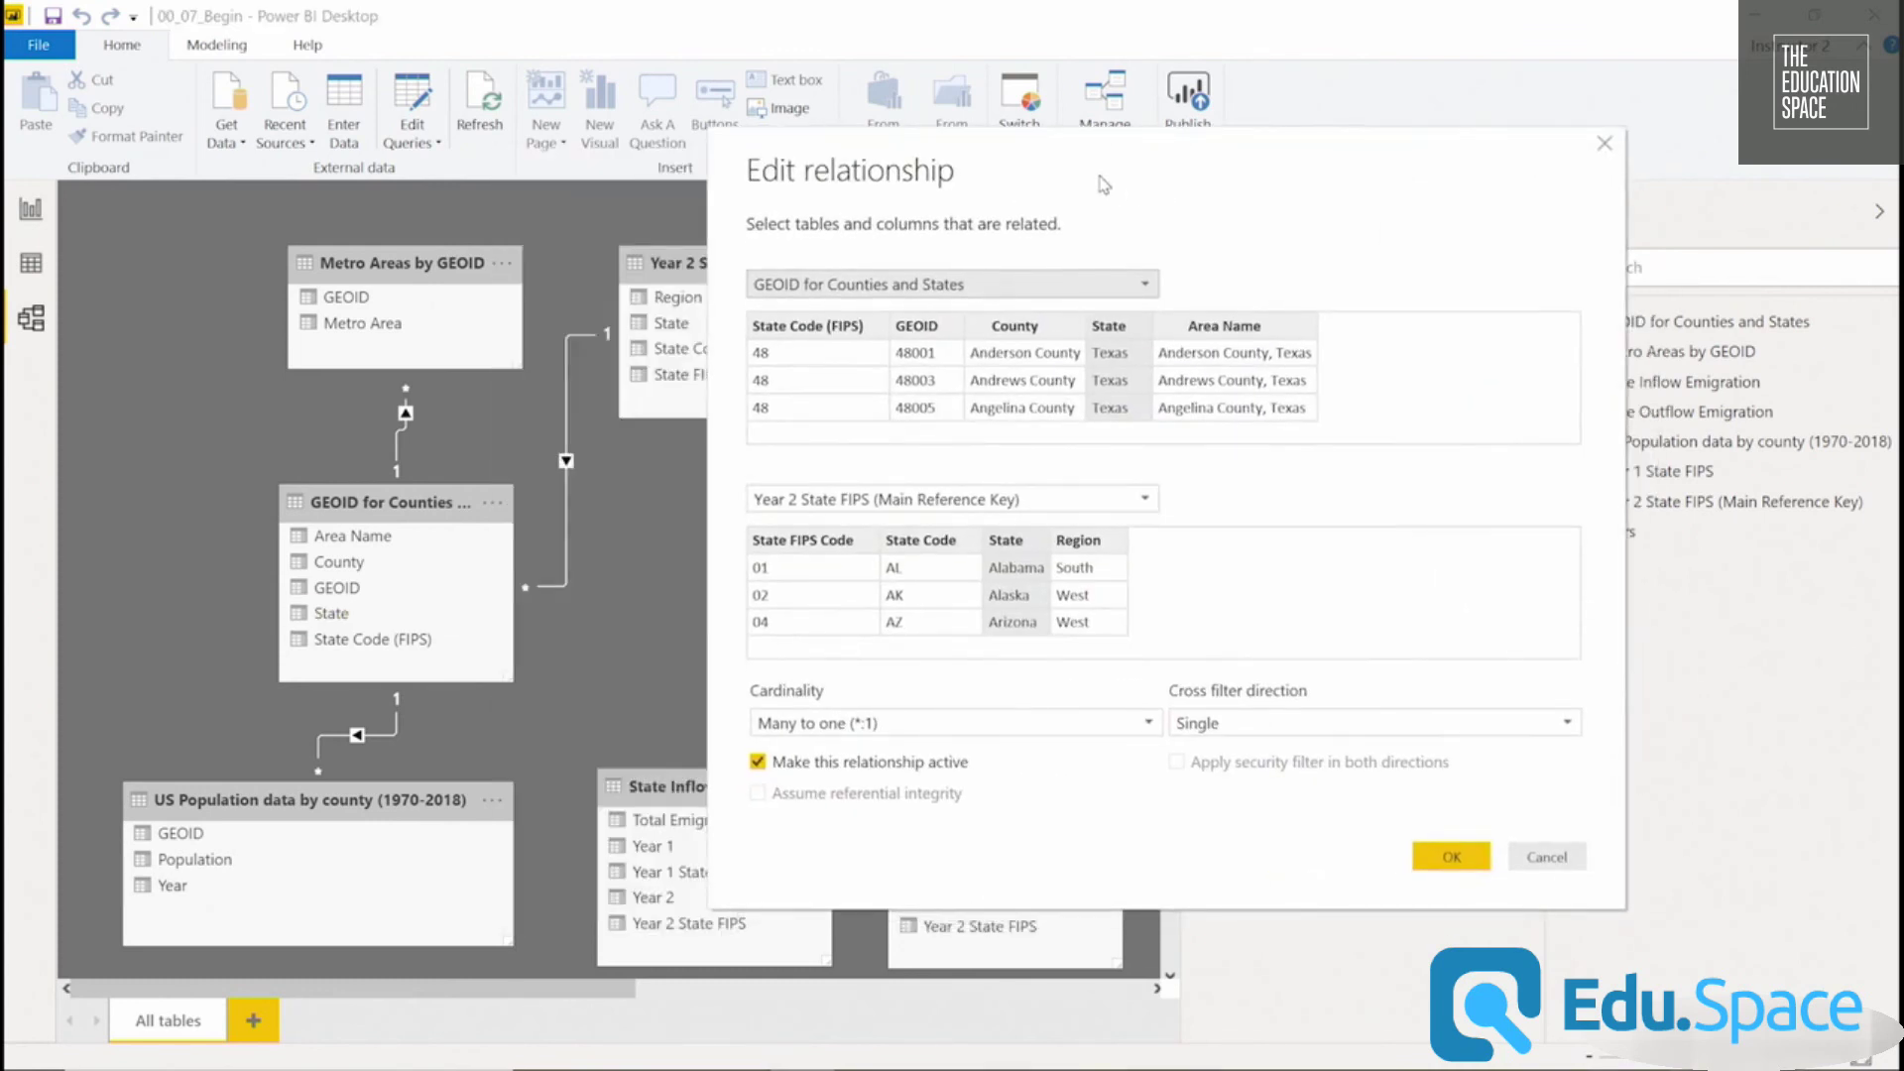
{"action": "left_click", "coordinate": [860, 328]}
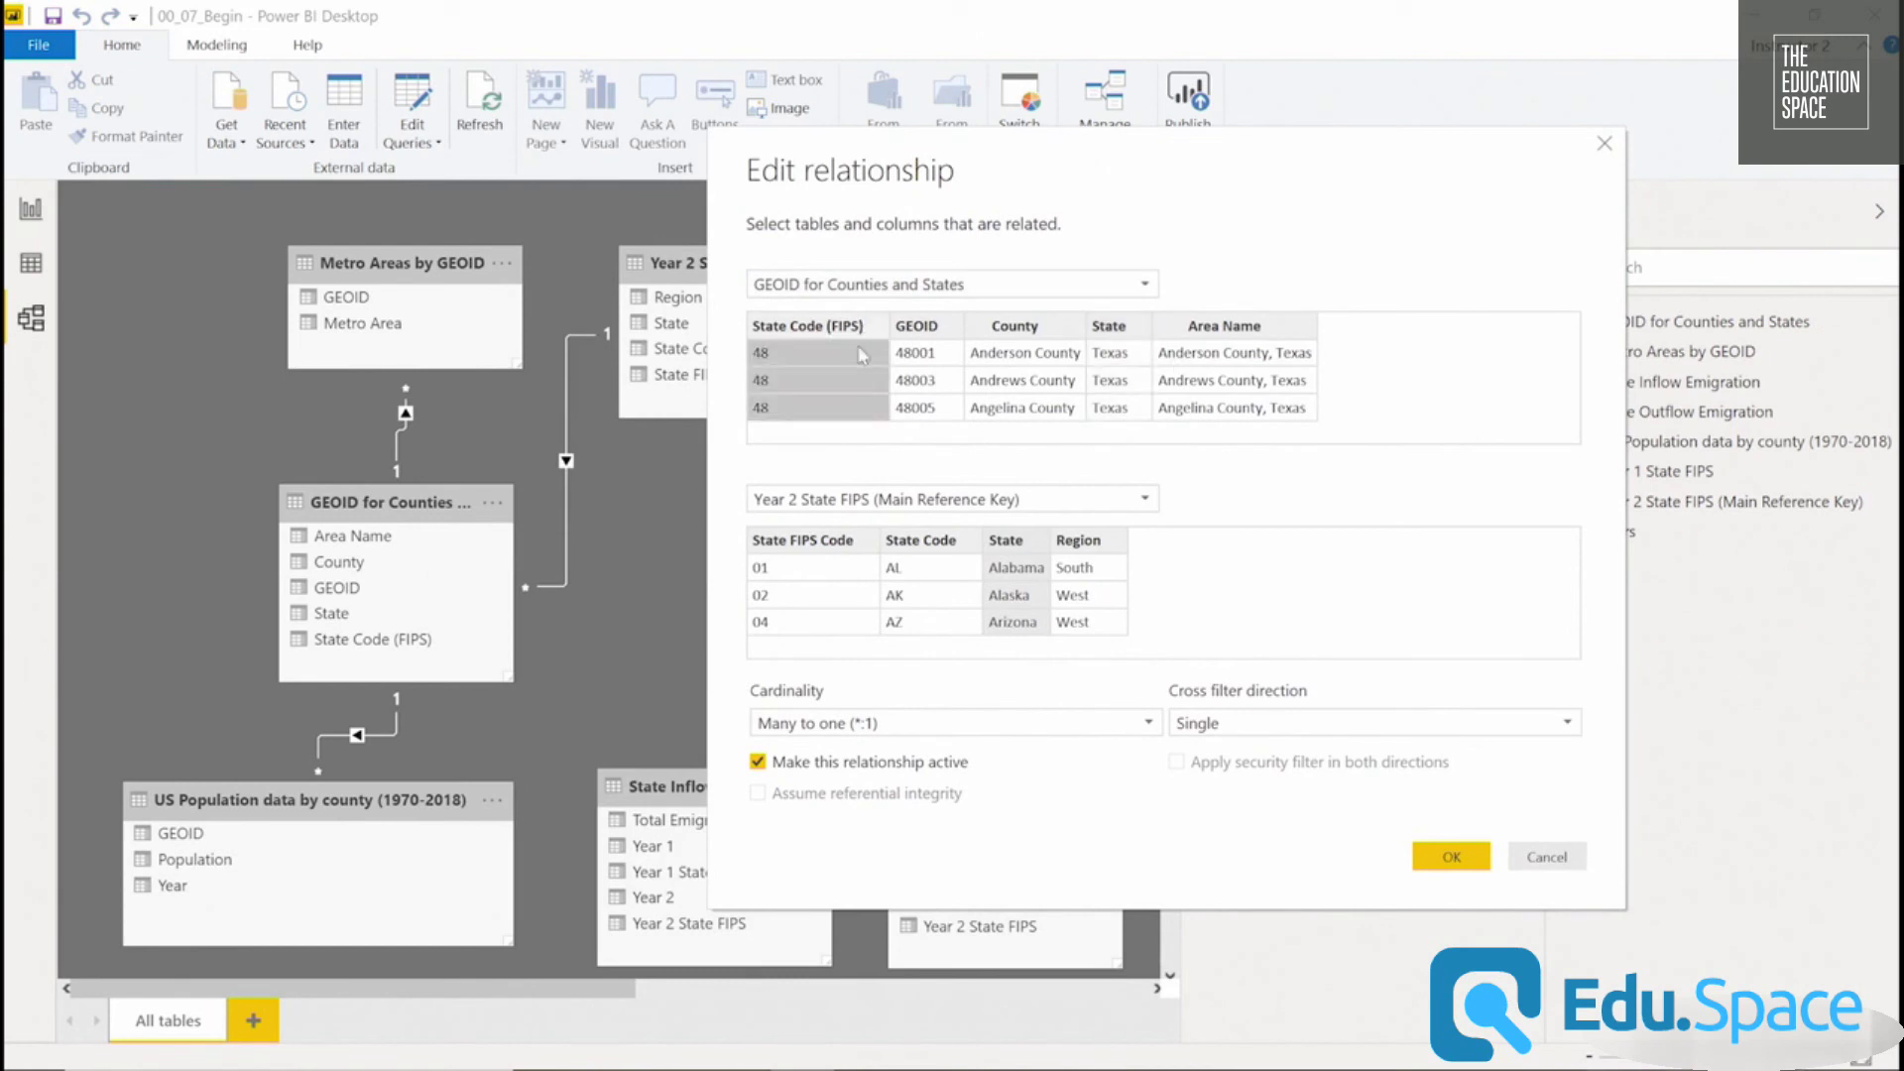
{"action": "left_click", "coordinate": [823, 538]}
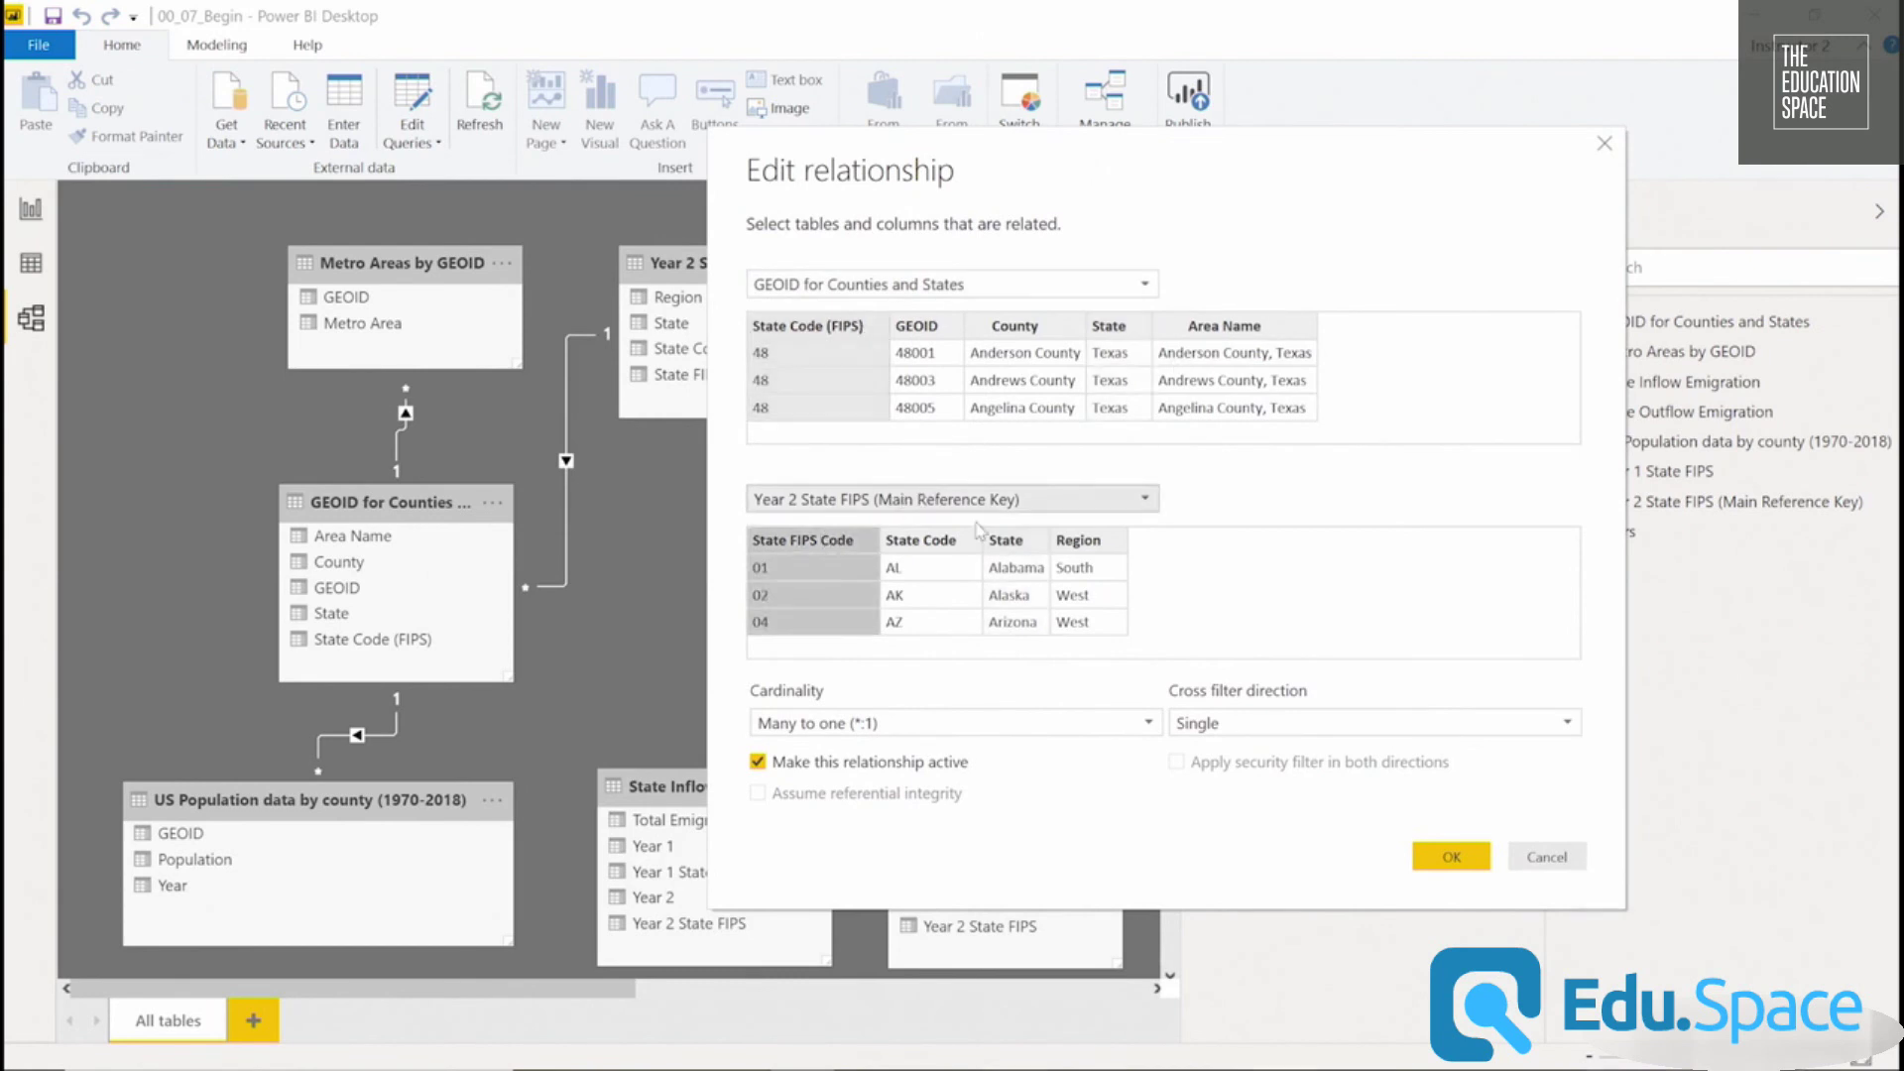
{"action": "left_click", "coordinate": [1452, 857]}
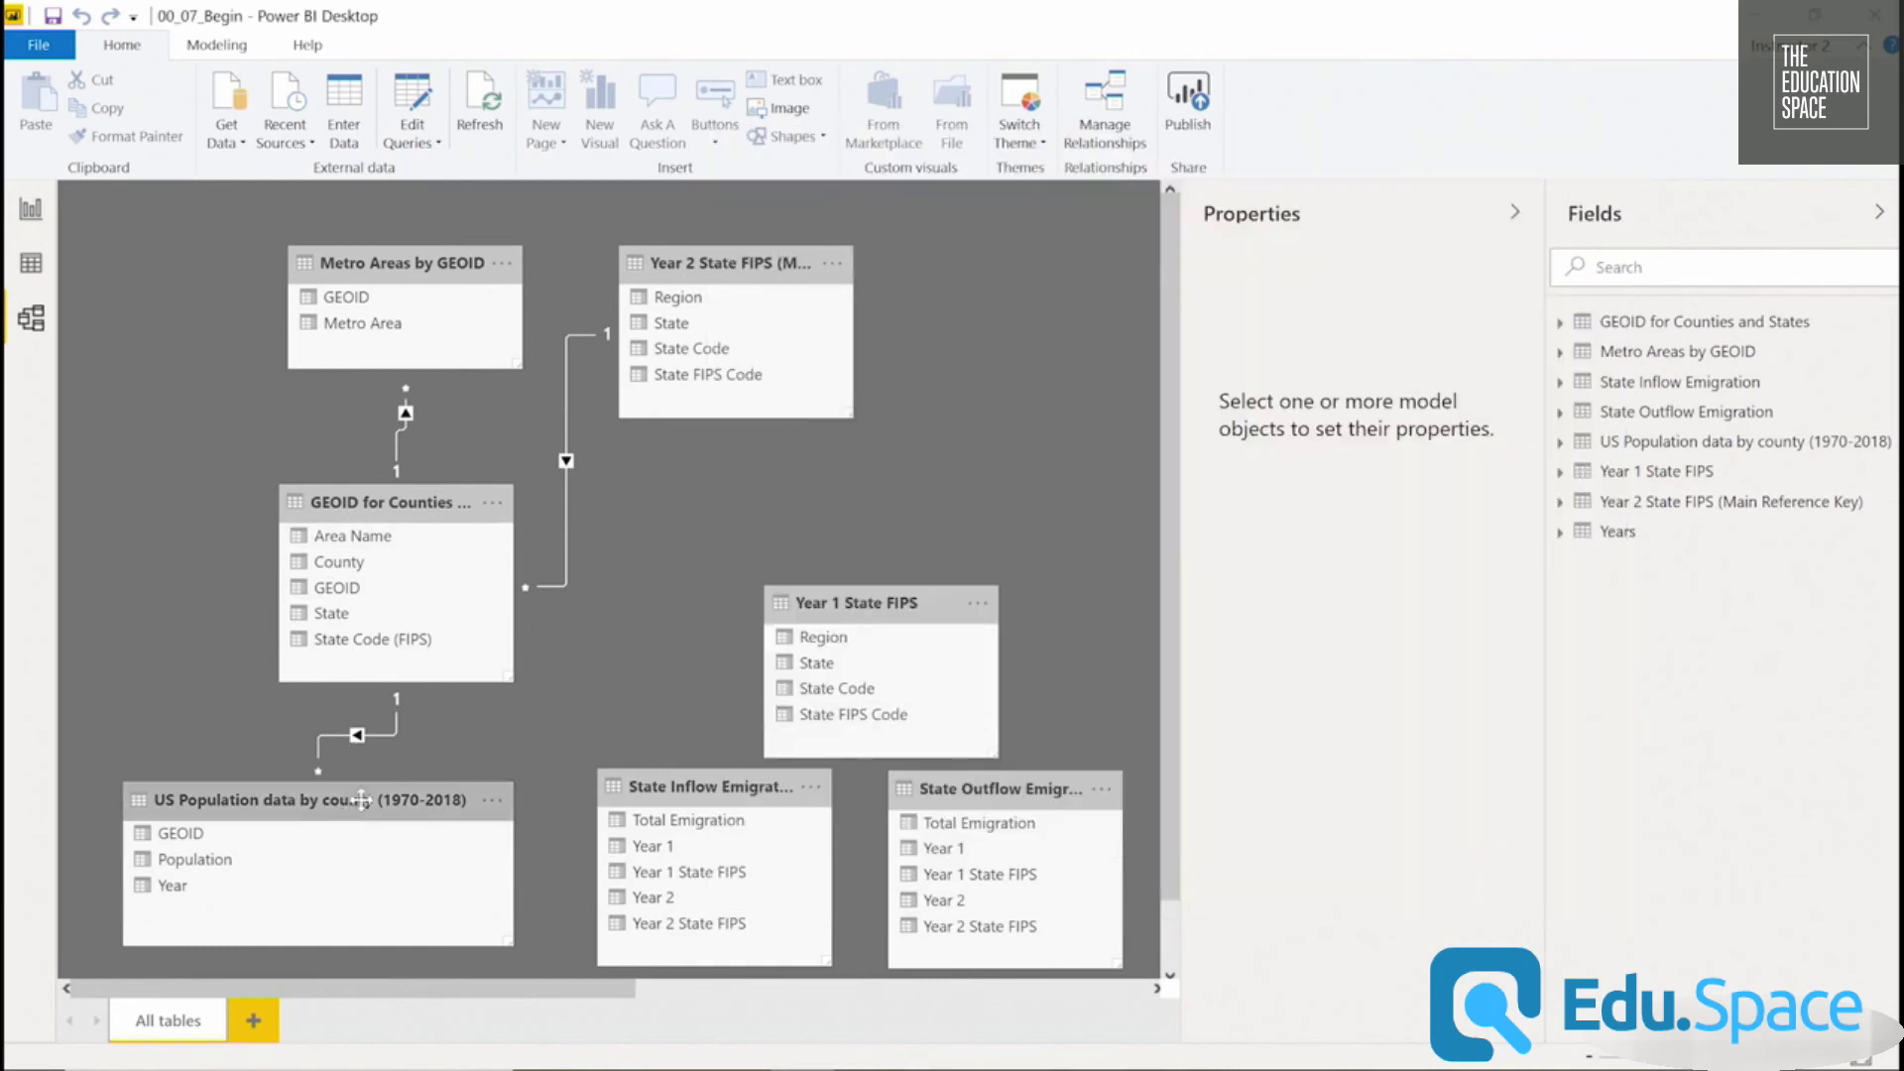
Check the columns and cardinality of the relationship between US Population data by county (1970-2018) and GEOID for Counties and States.
{"action": "double_click", "coordinate": [383, 734]}
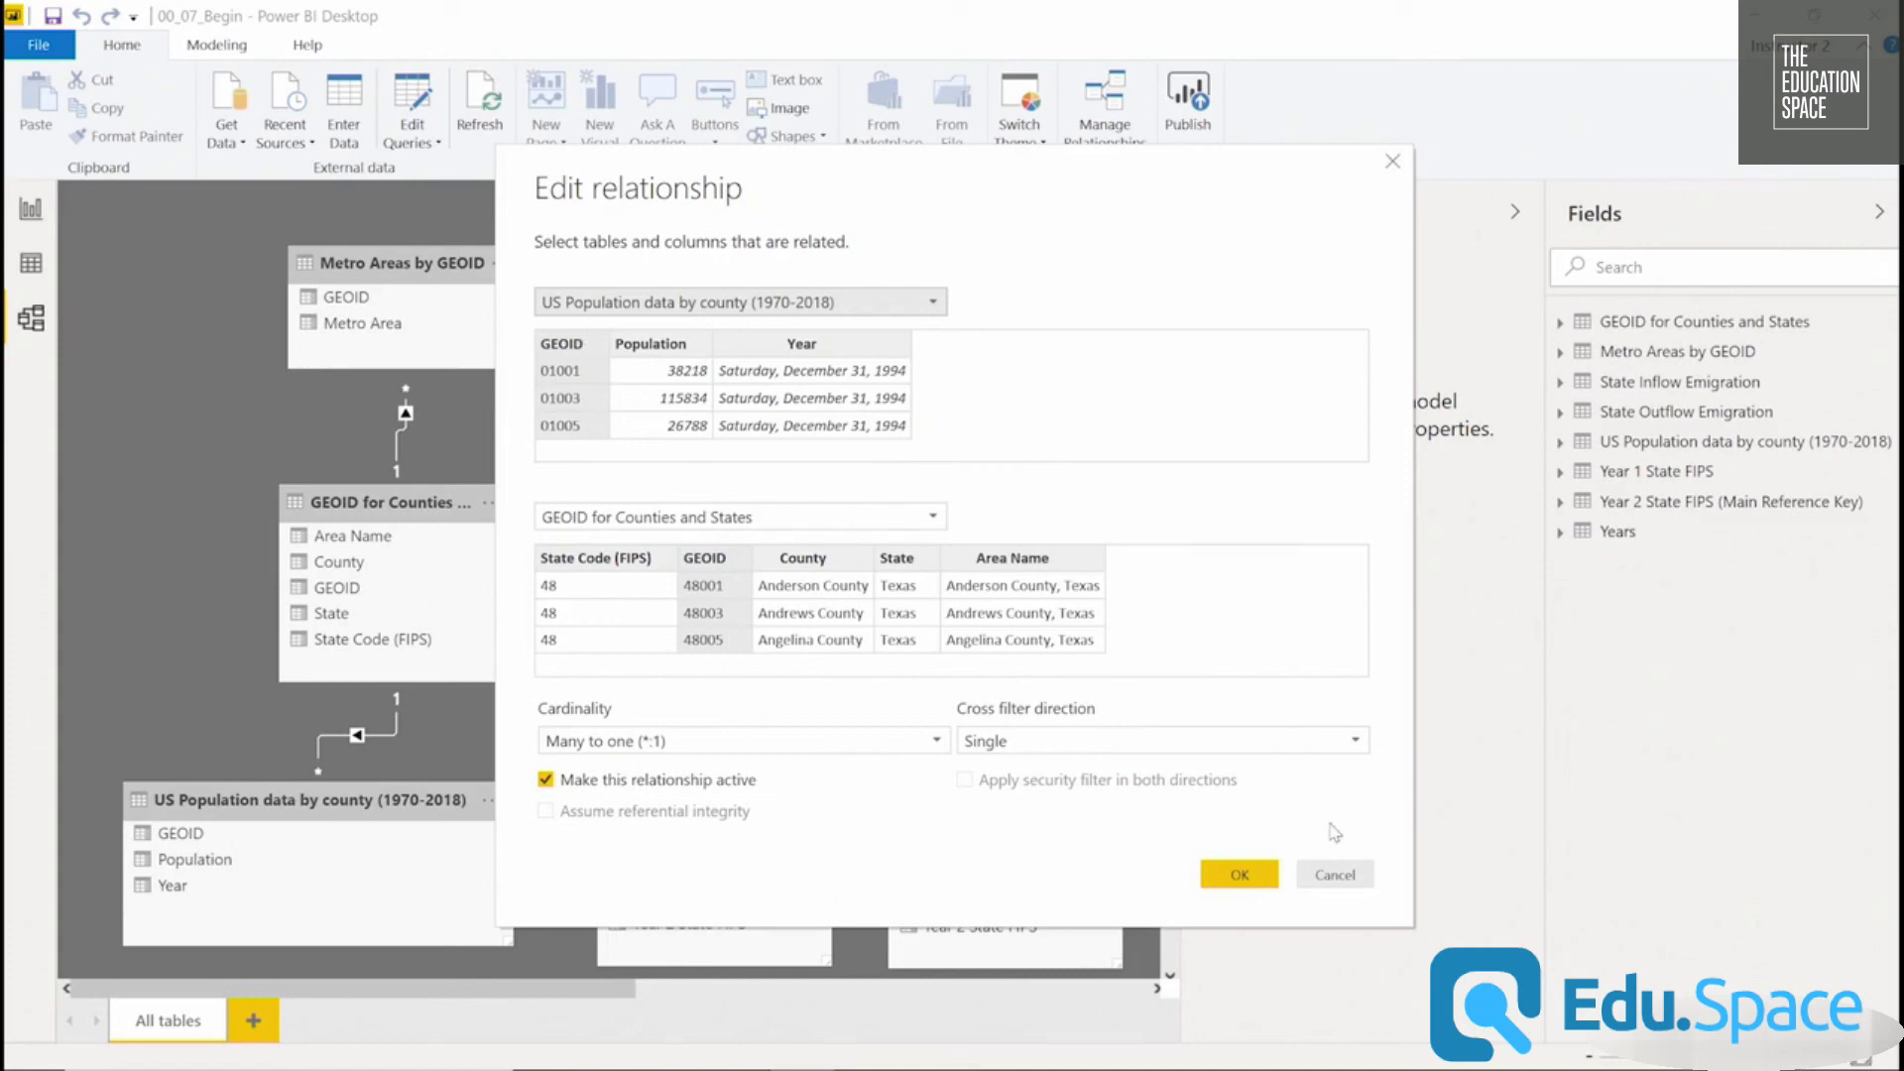
{"action": "left_click", "coordinate": [1241, 875]}
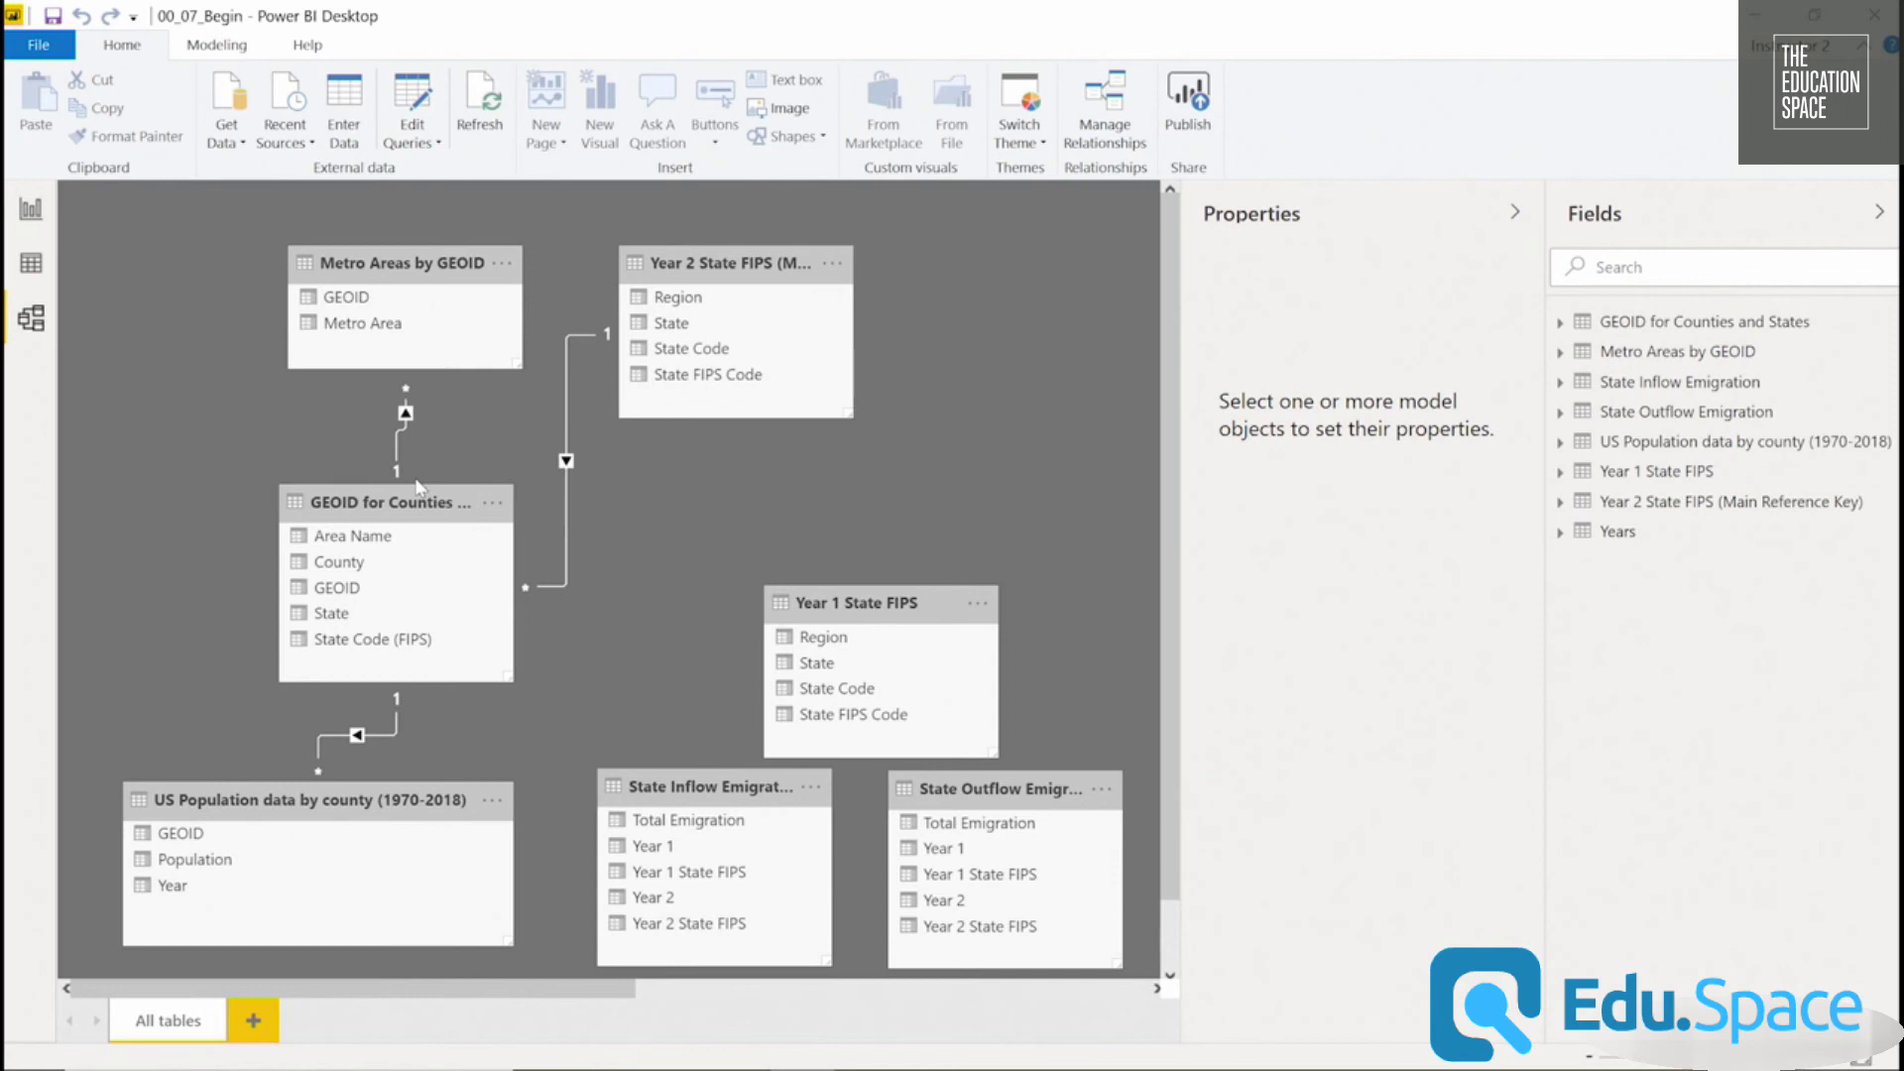
Shift the Metro Areas by GEOID table sideways and set its relationship with GEOID for Counties and States to One to many (1:*).
{"action": "left_click_drag", "start_coordinate": [451, 250], "coordinate": [381, 249]}
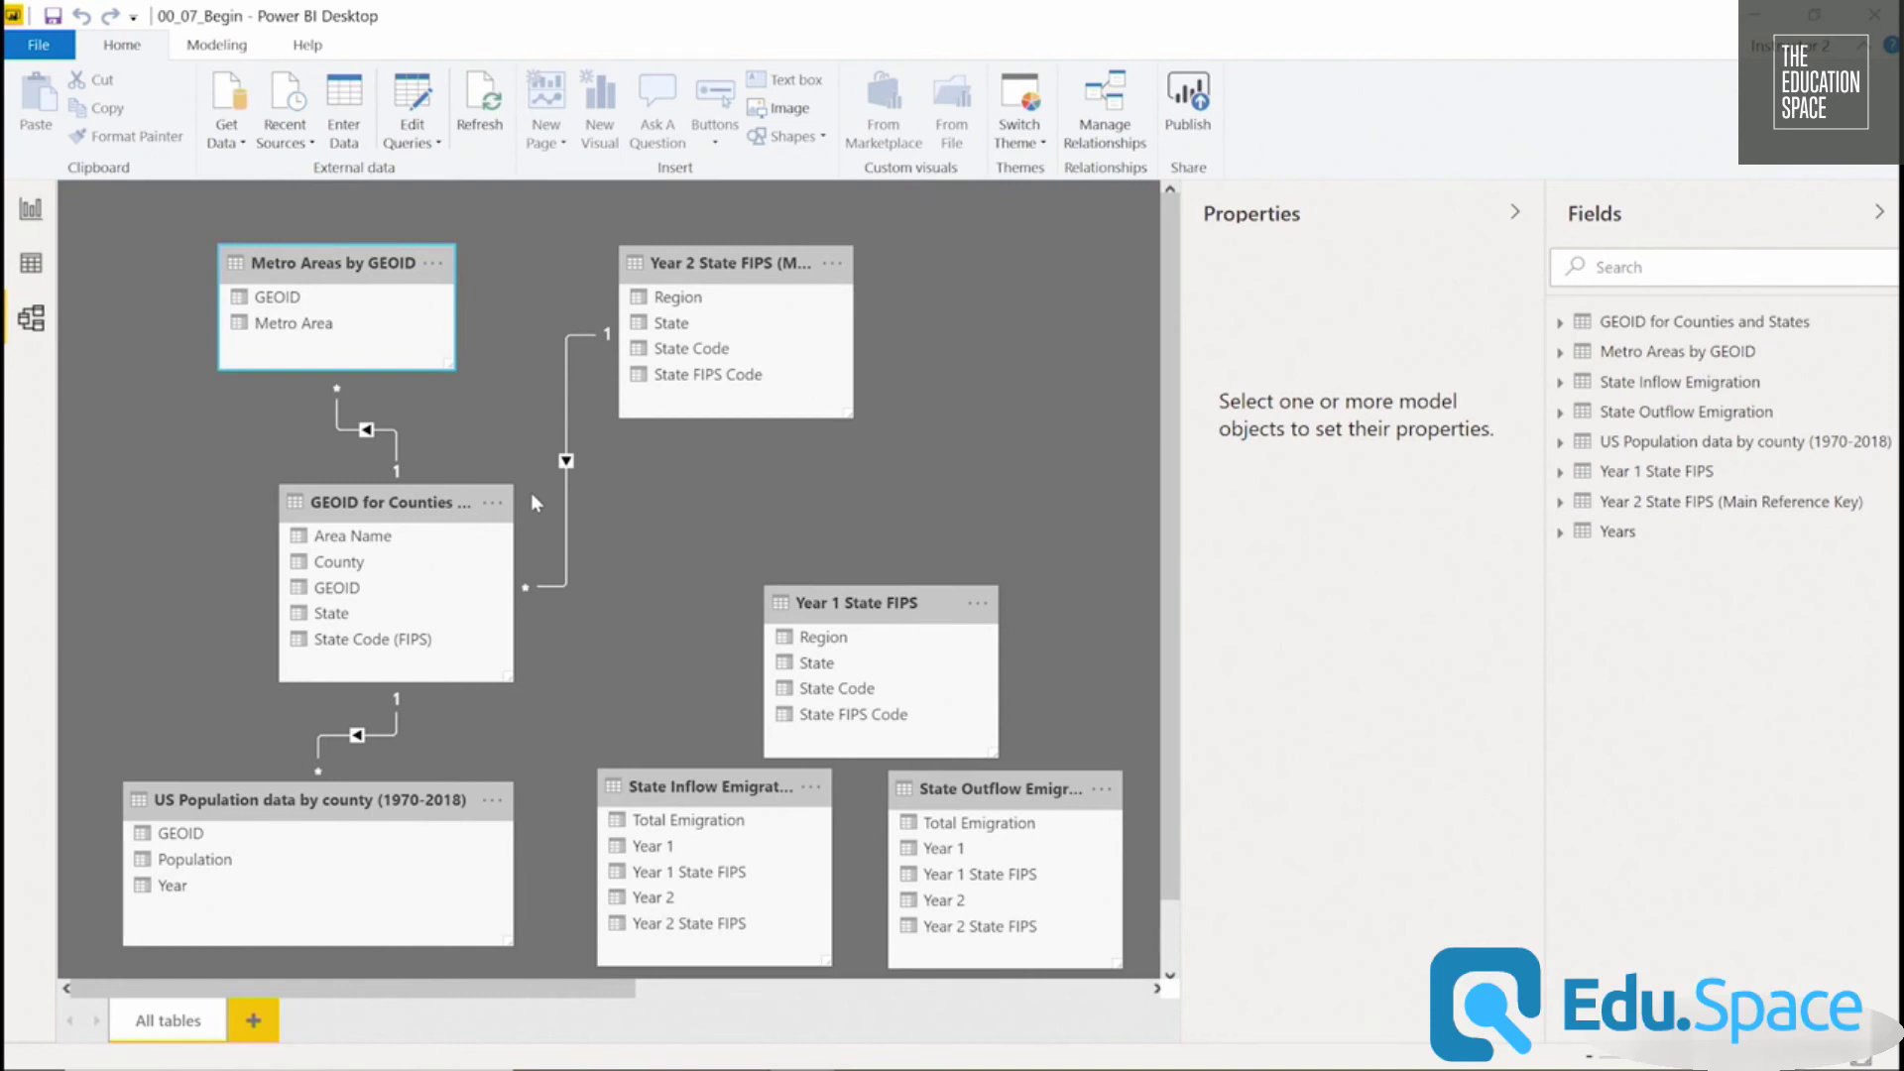
{"action": "double_click", "coordinate": [390, 430]}
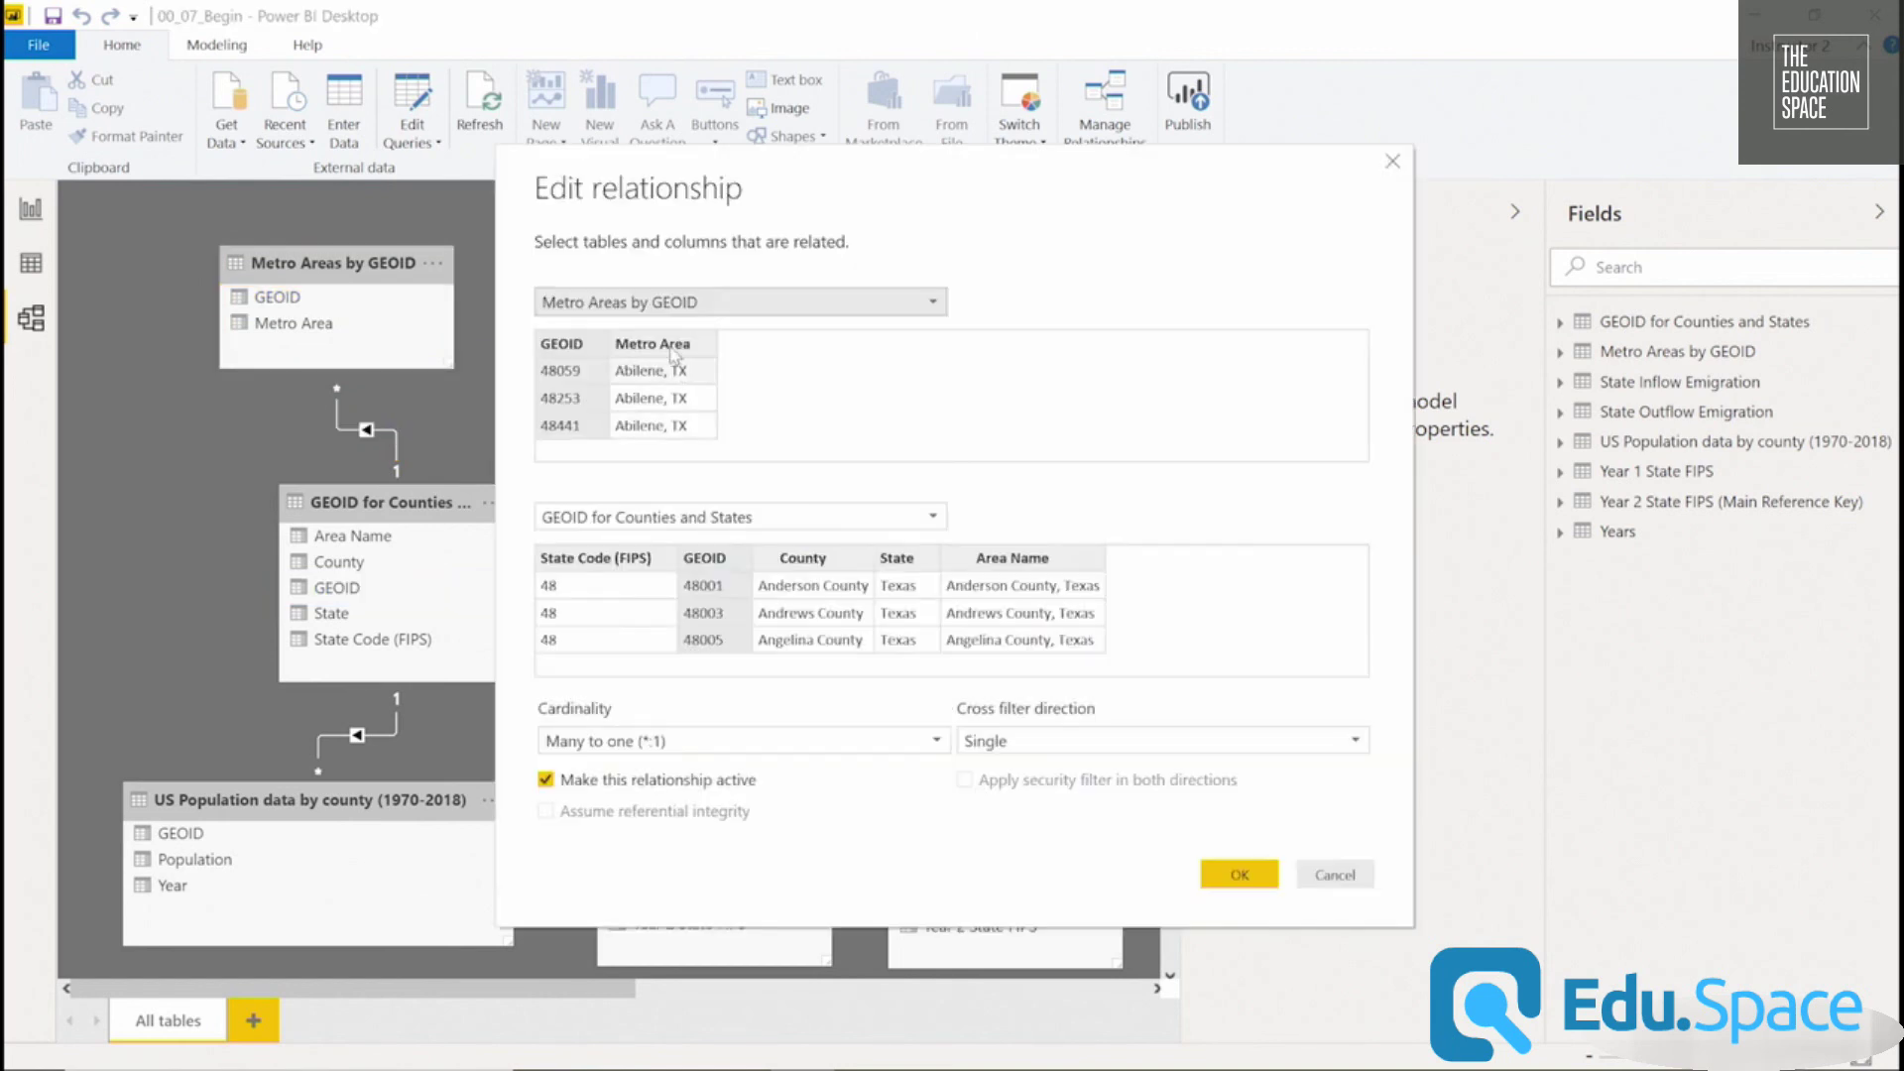
{"action": "left_click", "coordinate": [710, 747]}
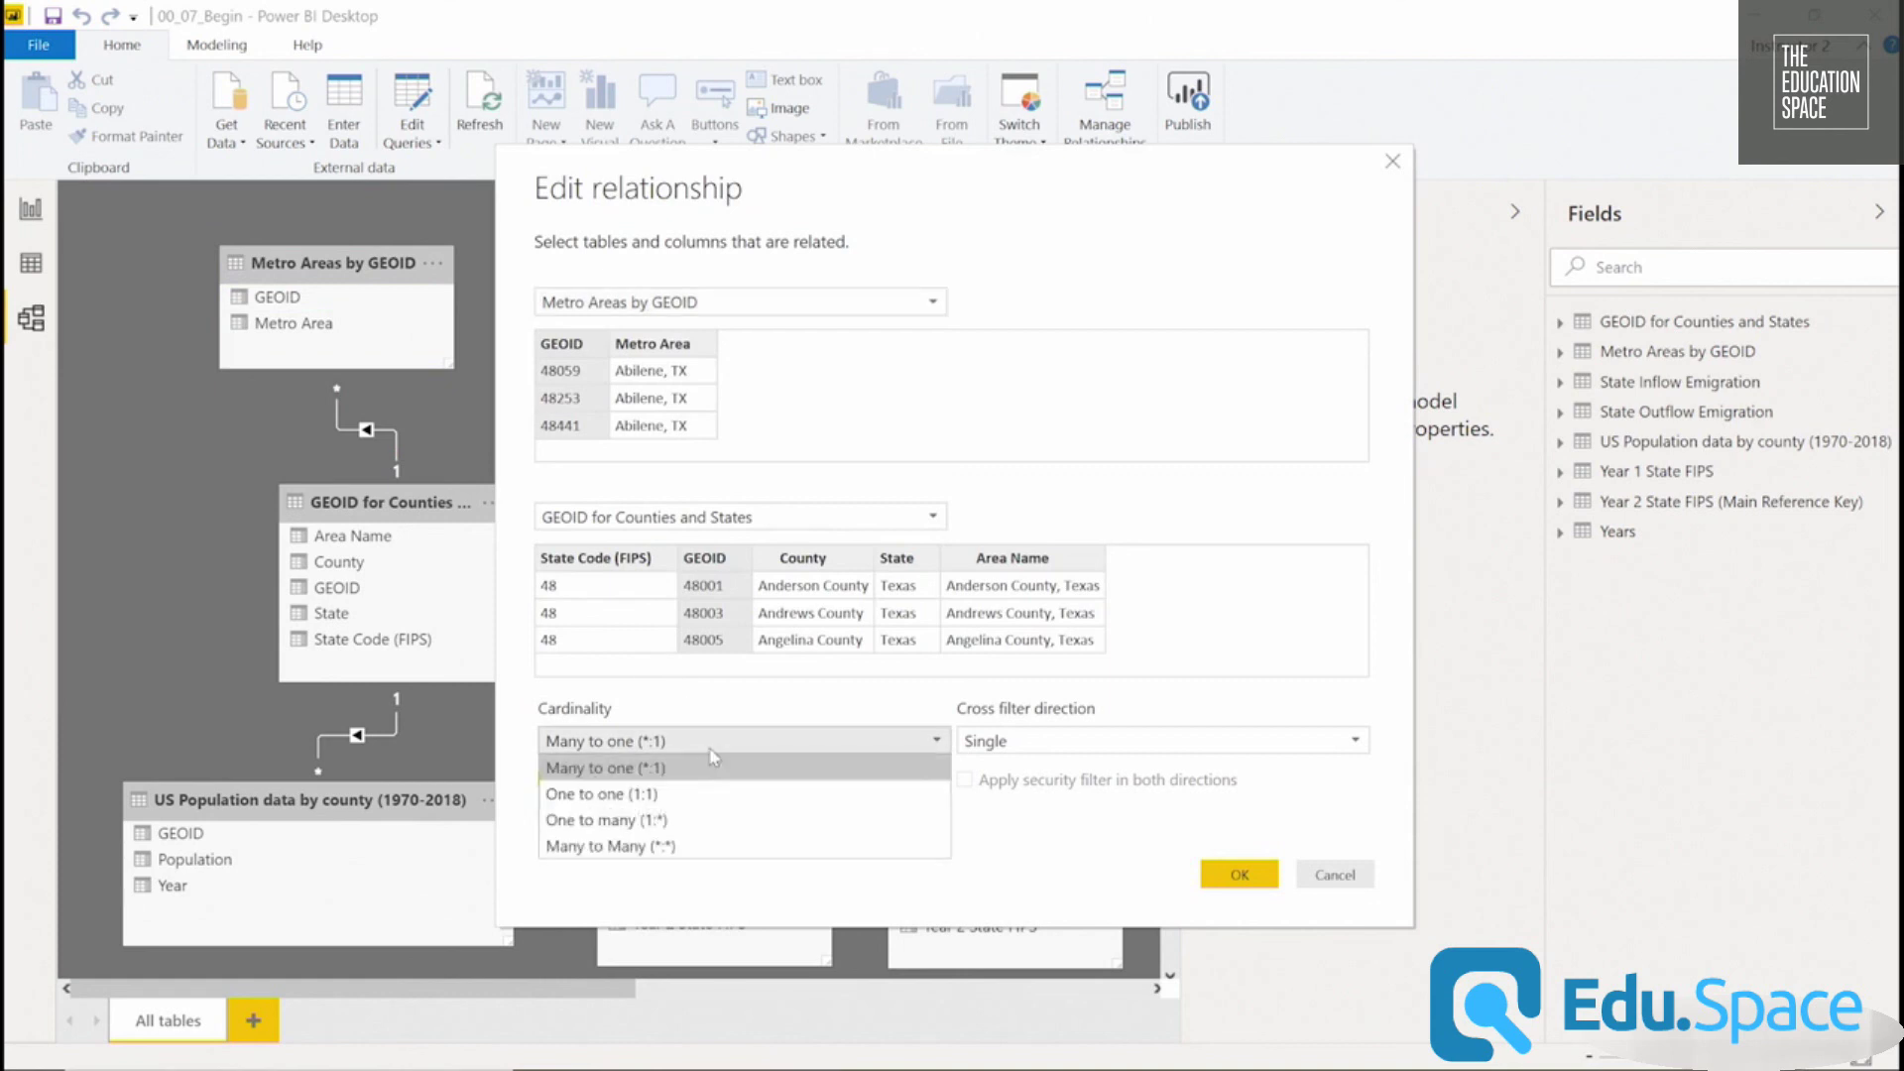
{"action": "left_click", "coordinate": [706, 821]}
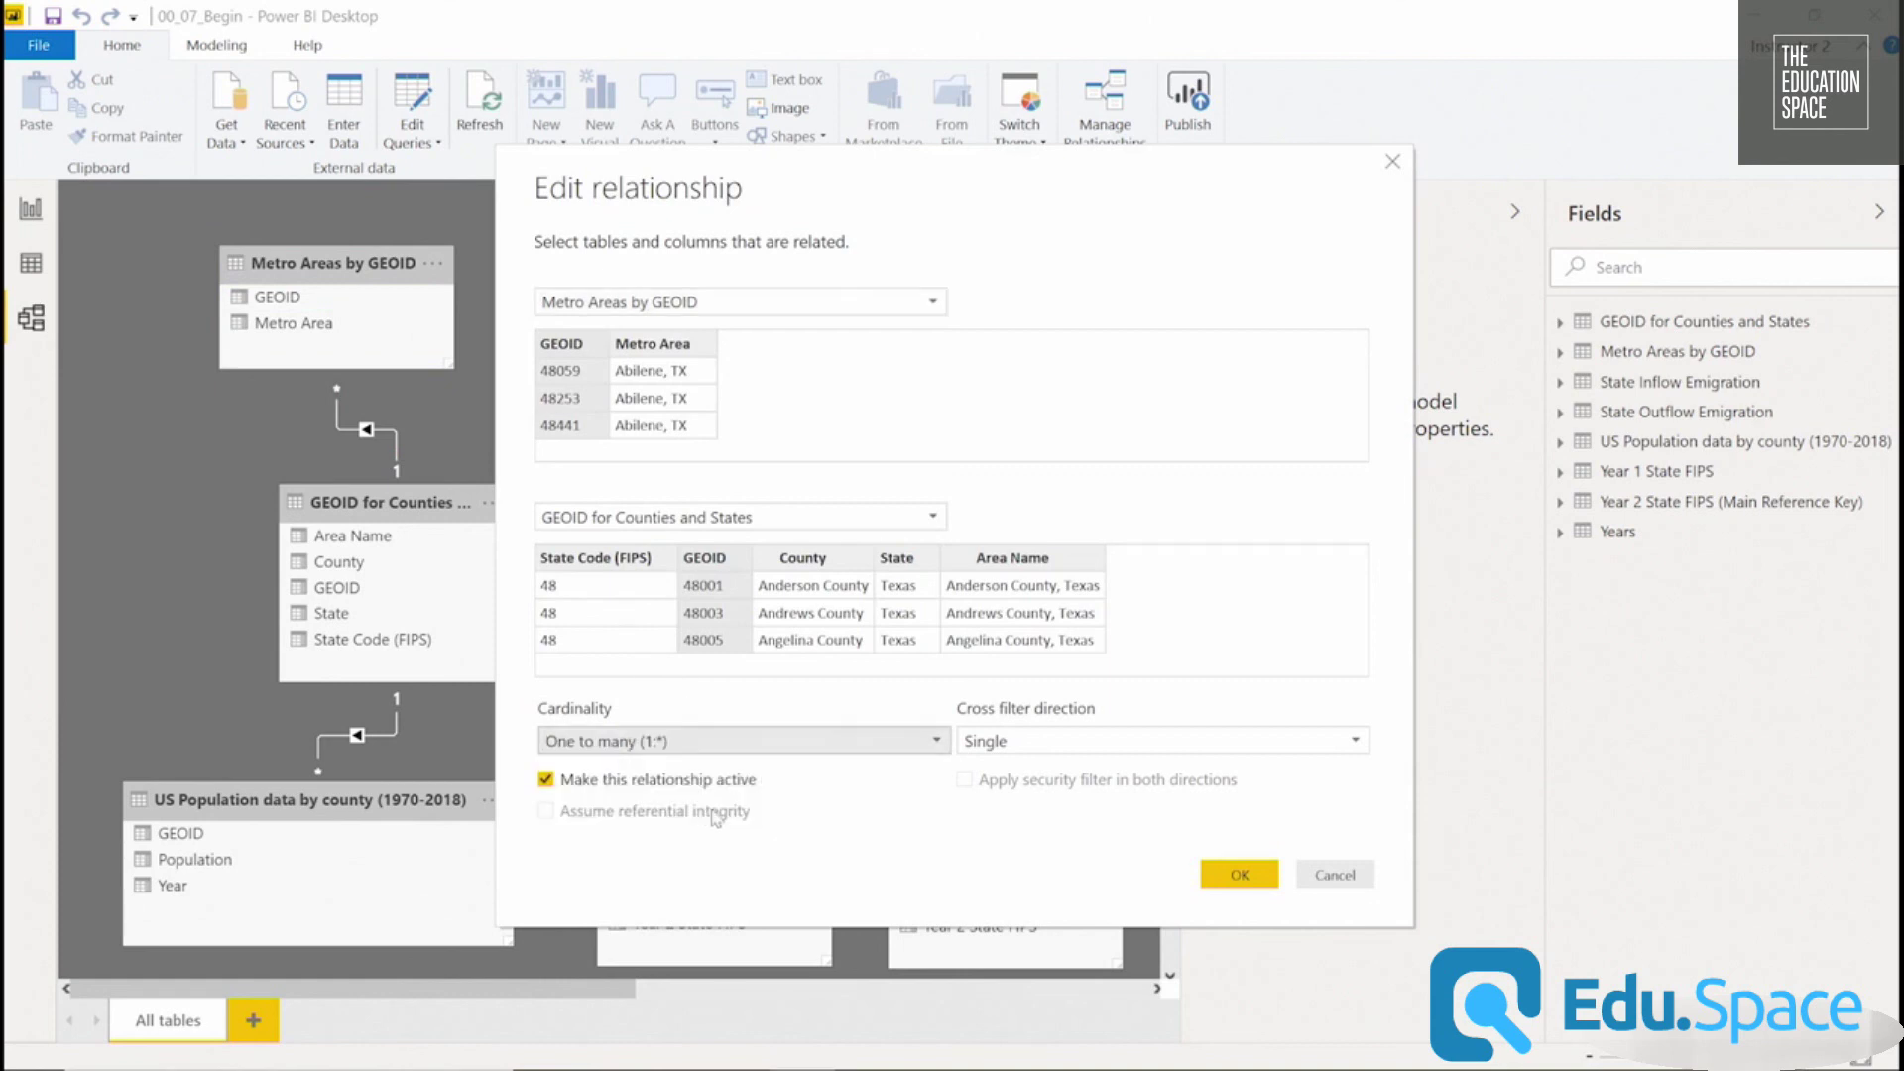
{"action": "left_click", "coordinate": [1237, 874]}
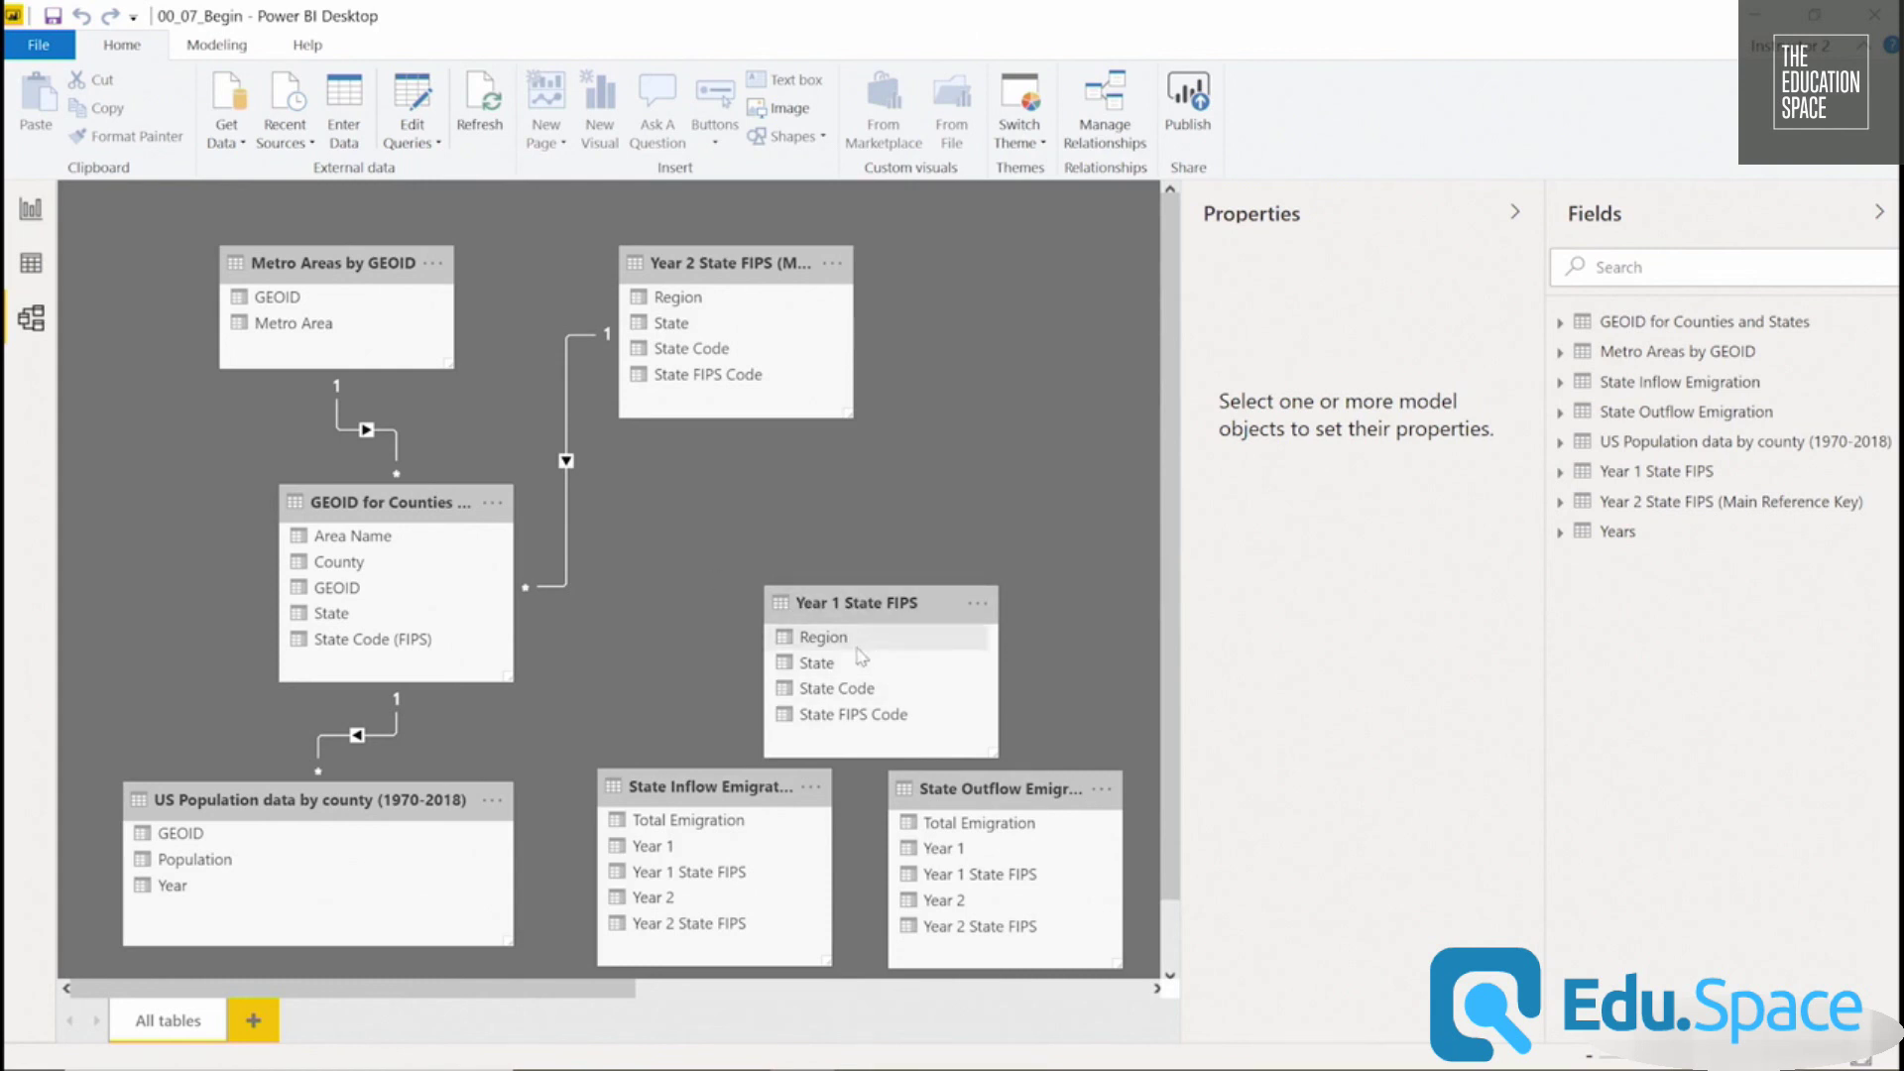
Move Year 1 State FIPS aside and relate State Inflow Emigration's Year 2 State FIPS to State FIPS Code in Year 2 State FIPS (Main Reference Key).
{"action": "left_click_drag", "start_coordinate": [691, 784], "coordinate": [681, 784]}
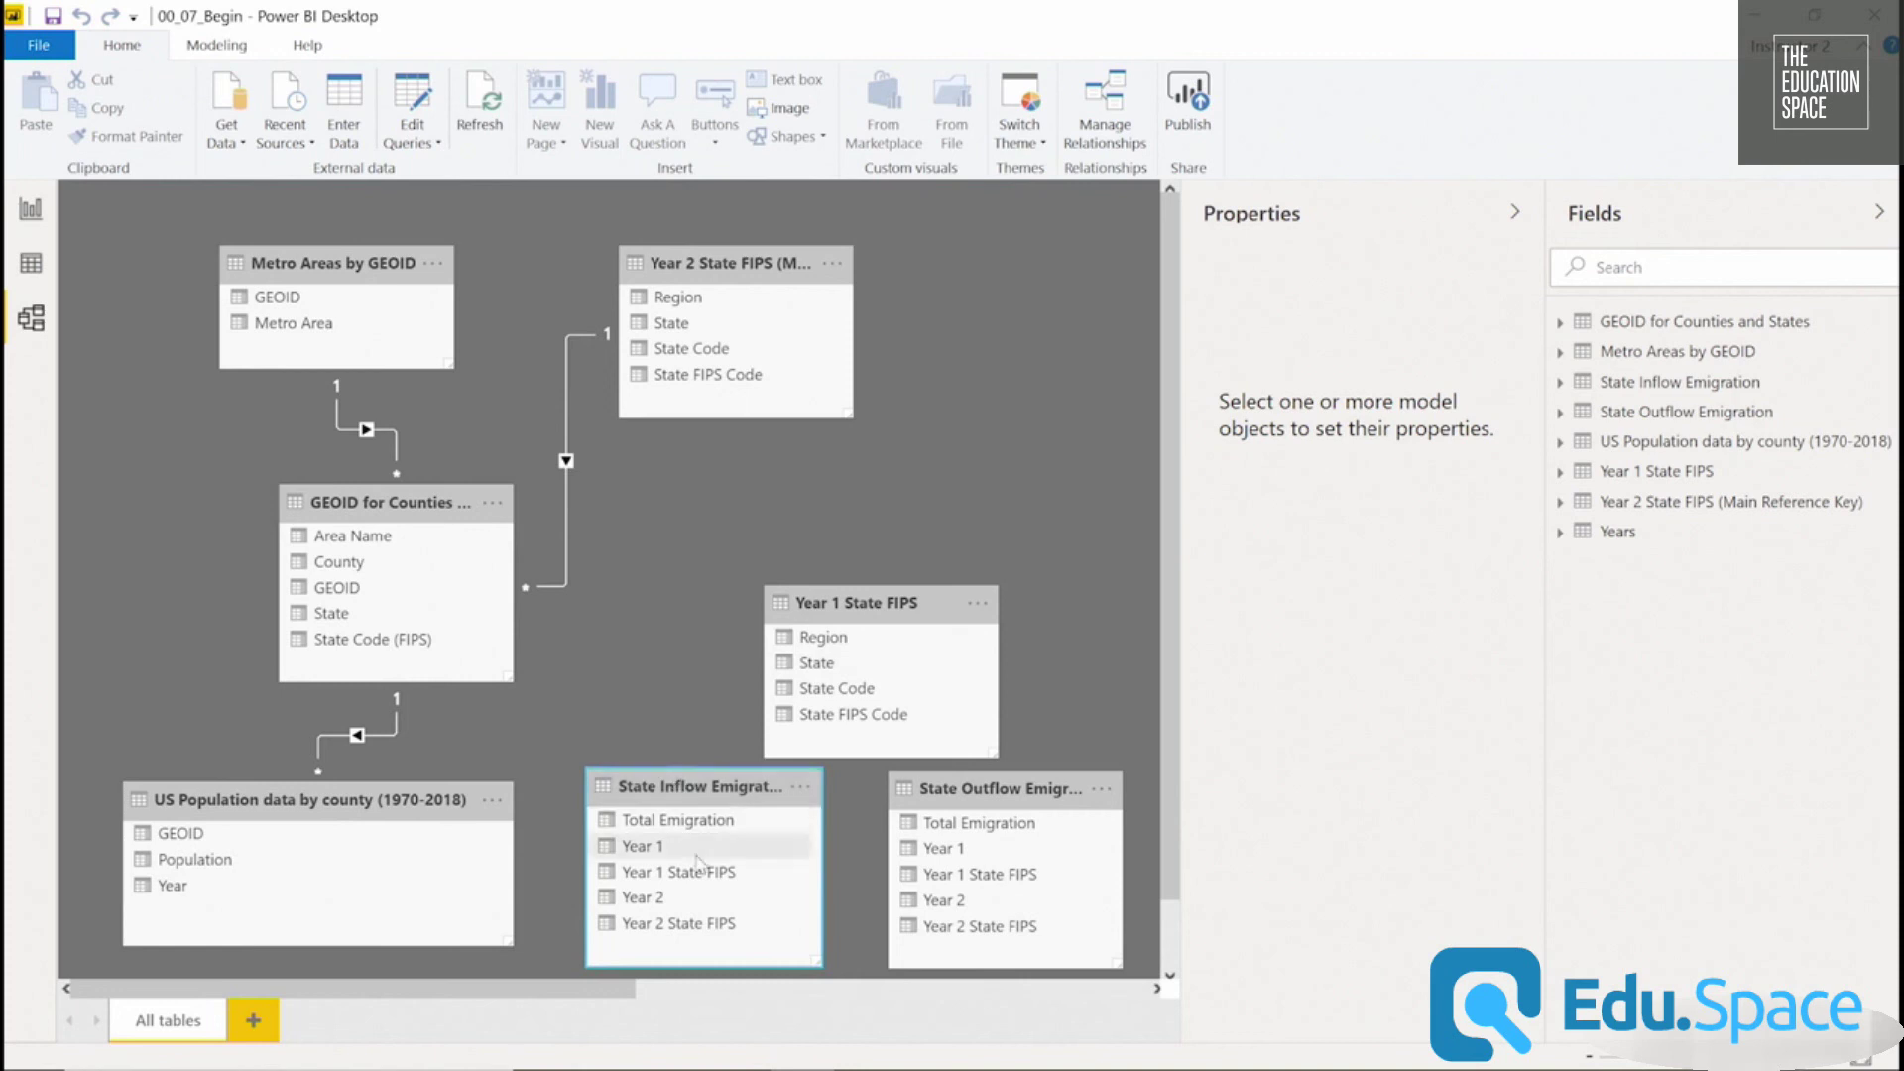
{"action": "left_click_drag", "start_coordinate": [873, 602], "coordinate": [1011, 548]}
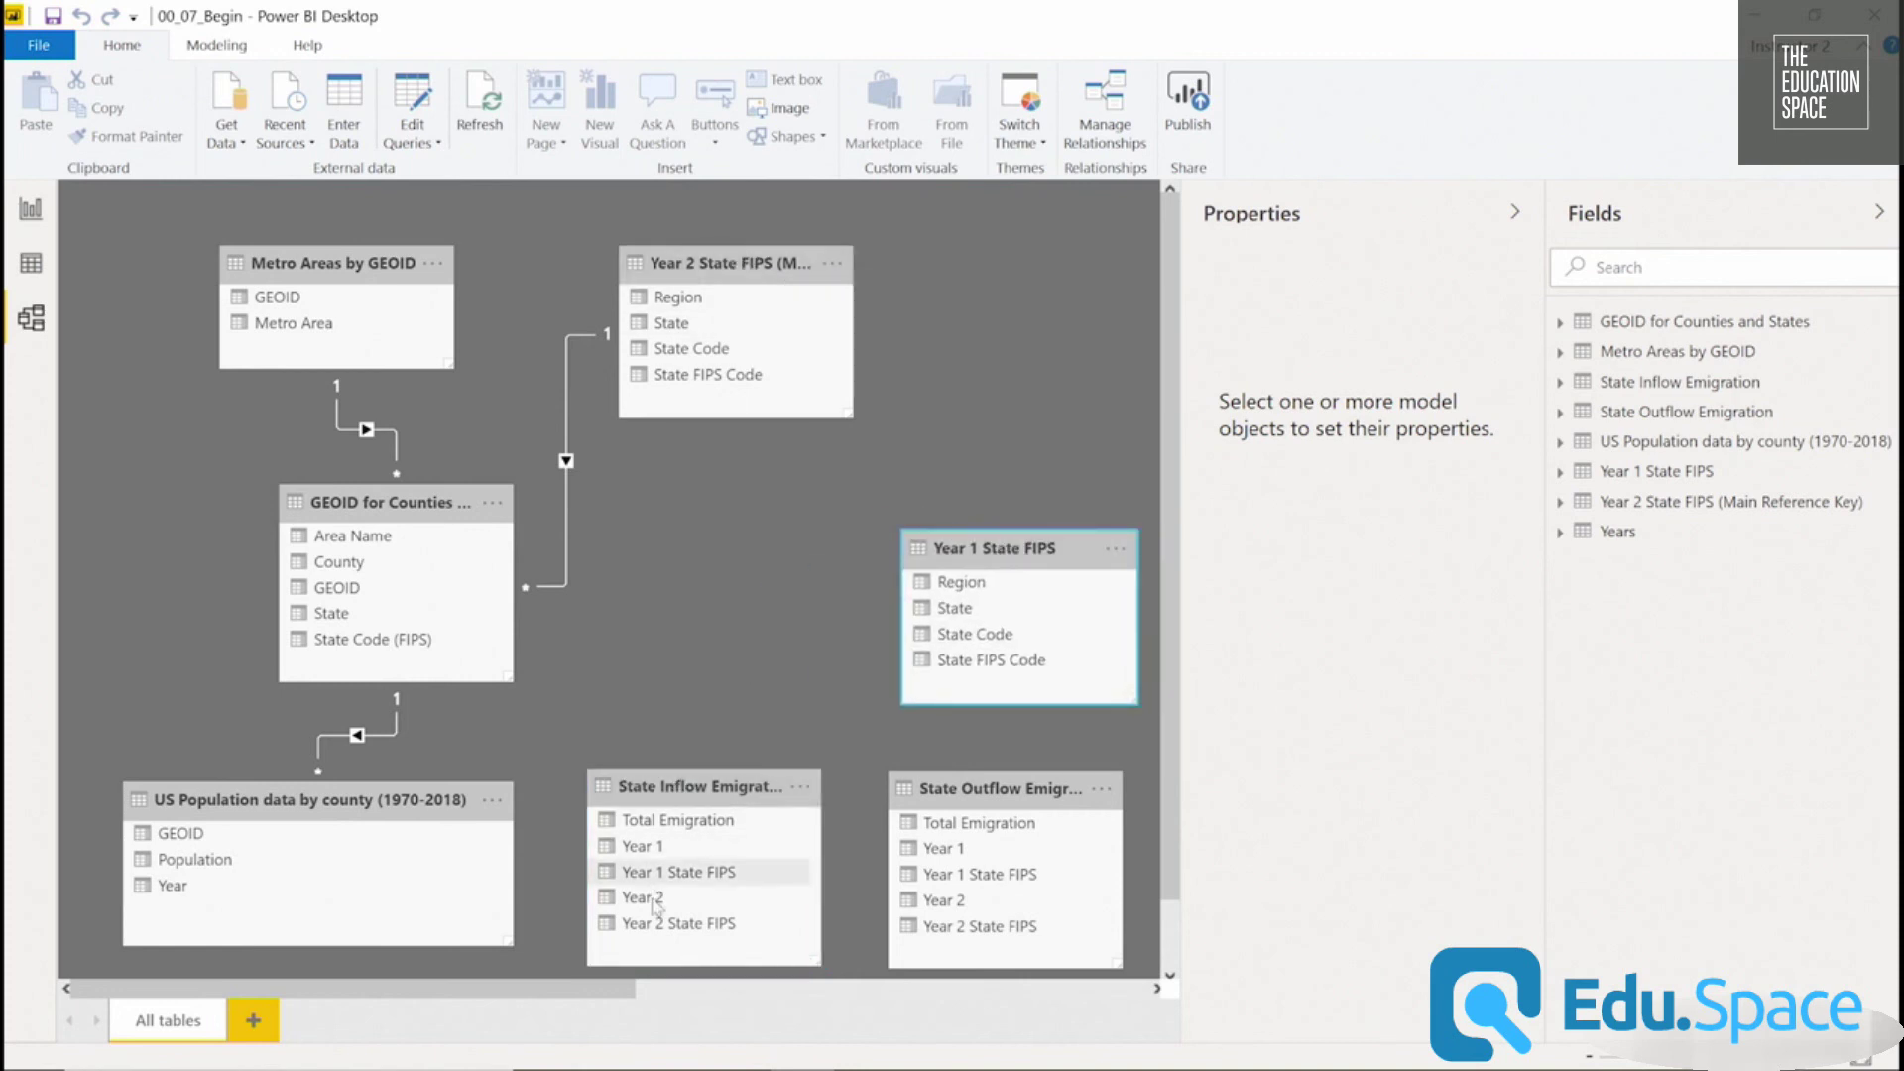
{"action": "left_click", "coordinate": [668, 935]}
{"action": "left_click_drag", "start_coordinate": [667, 934], "coordinate": [702, 379]}
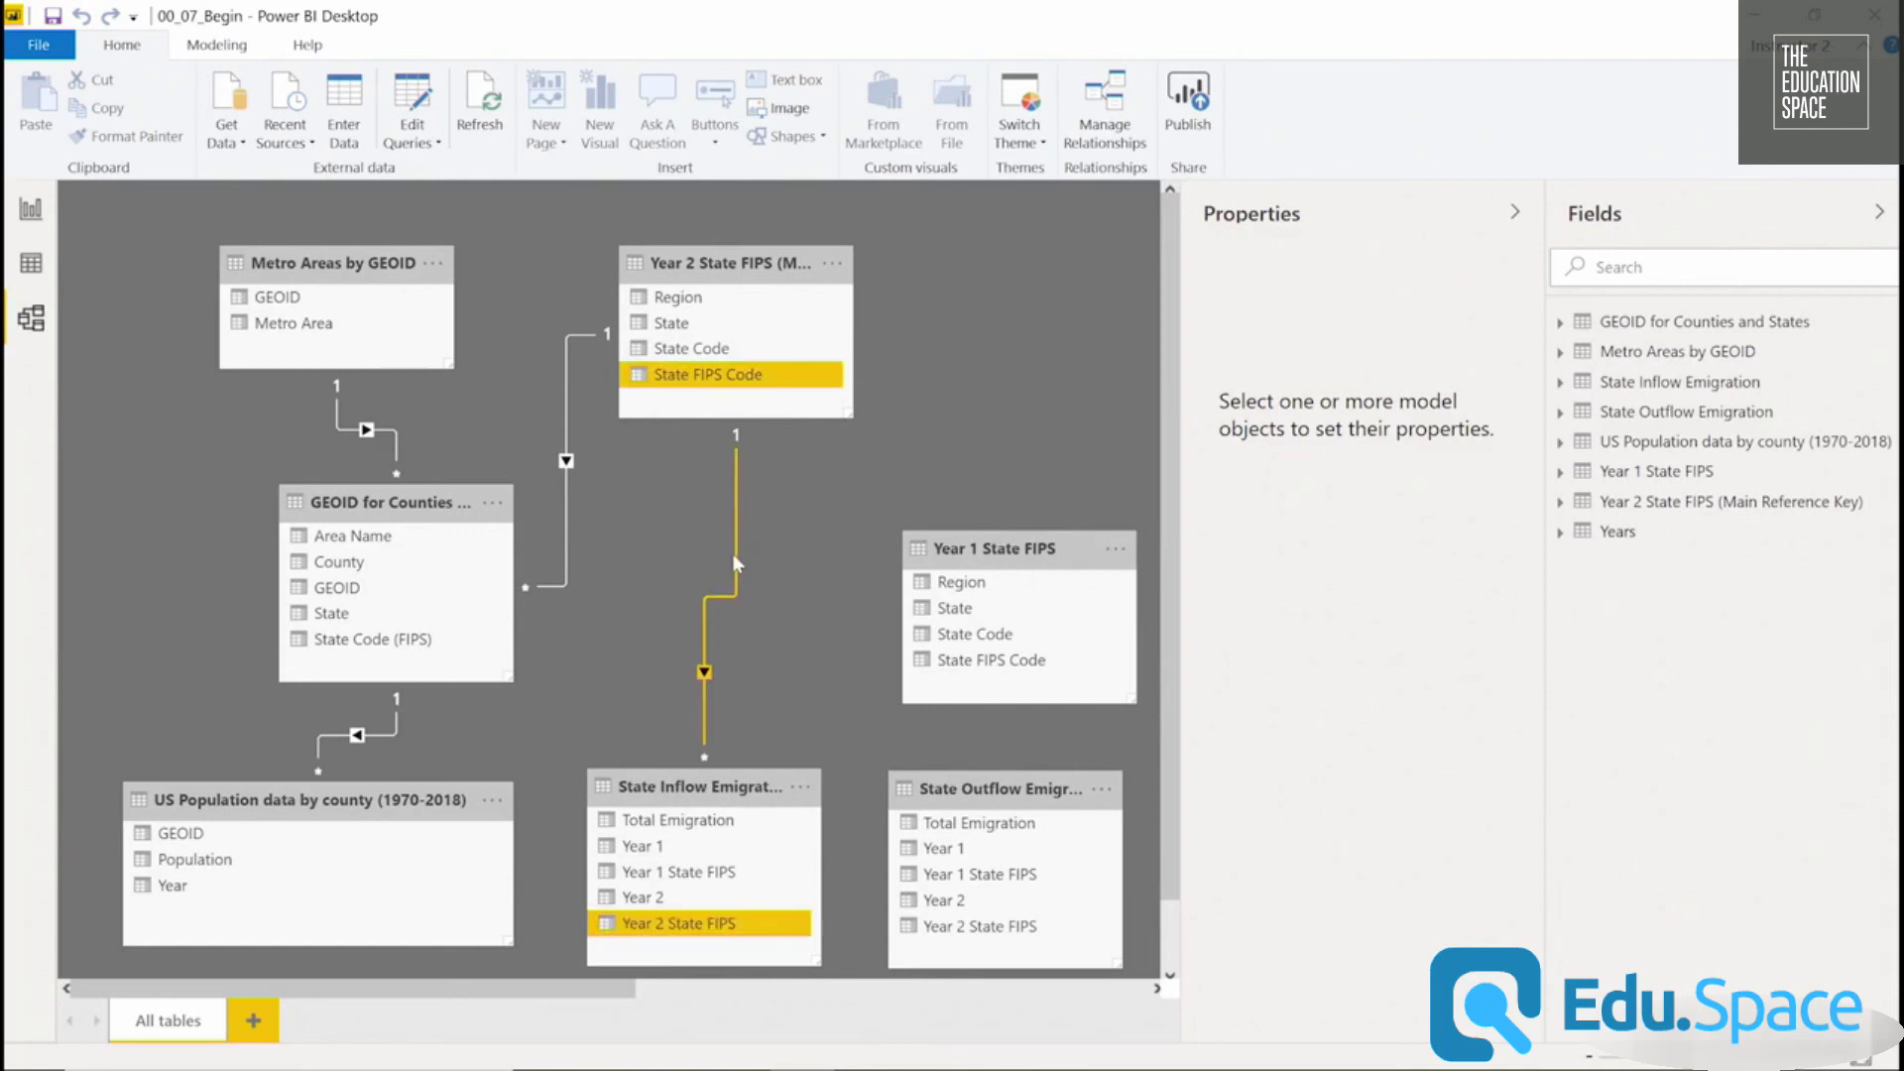
{"action": "double_click", "coordinate": [734, 564]}
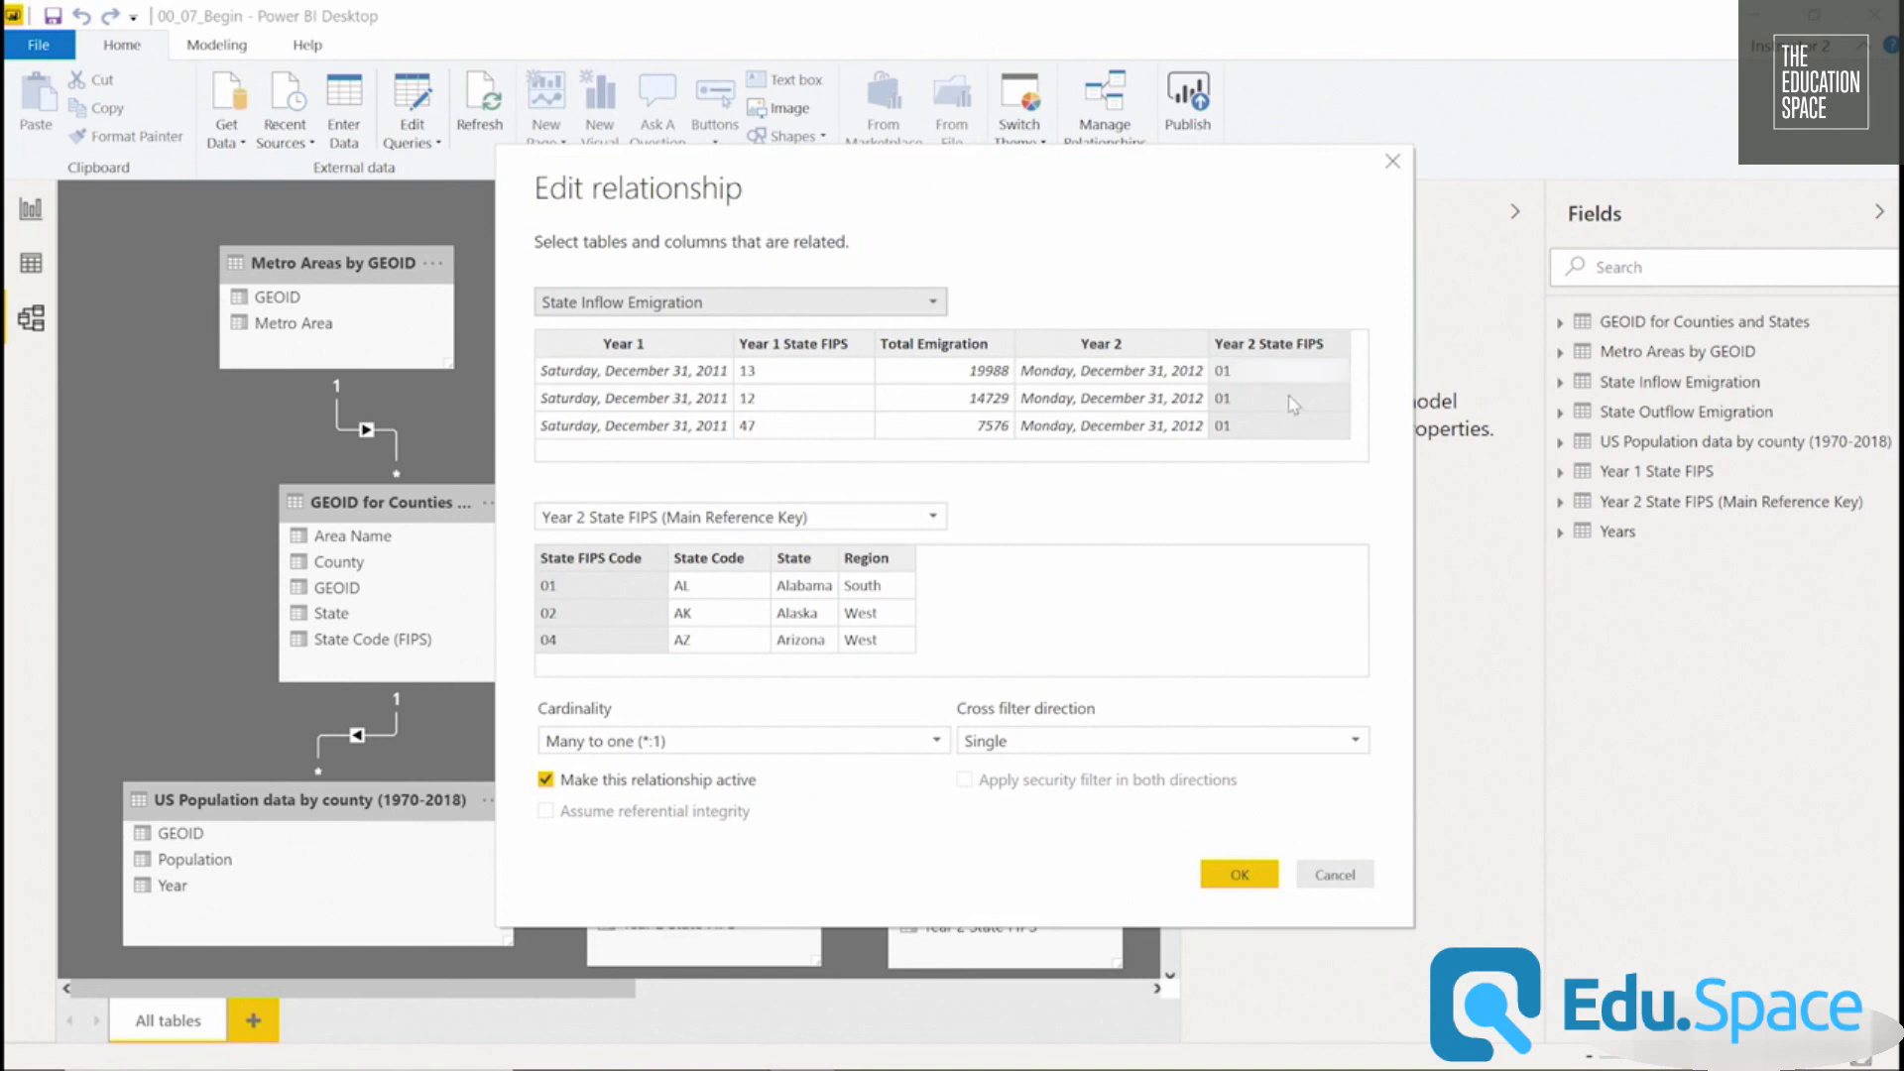
{"action": "left_click", "coordinate": [1244, 875]}
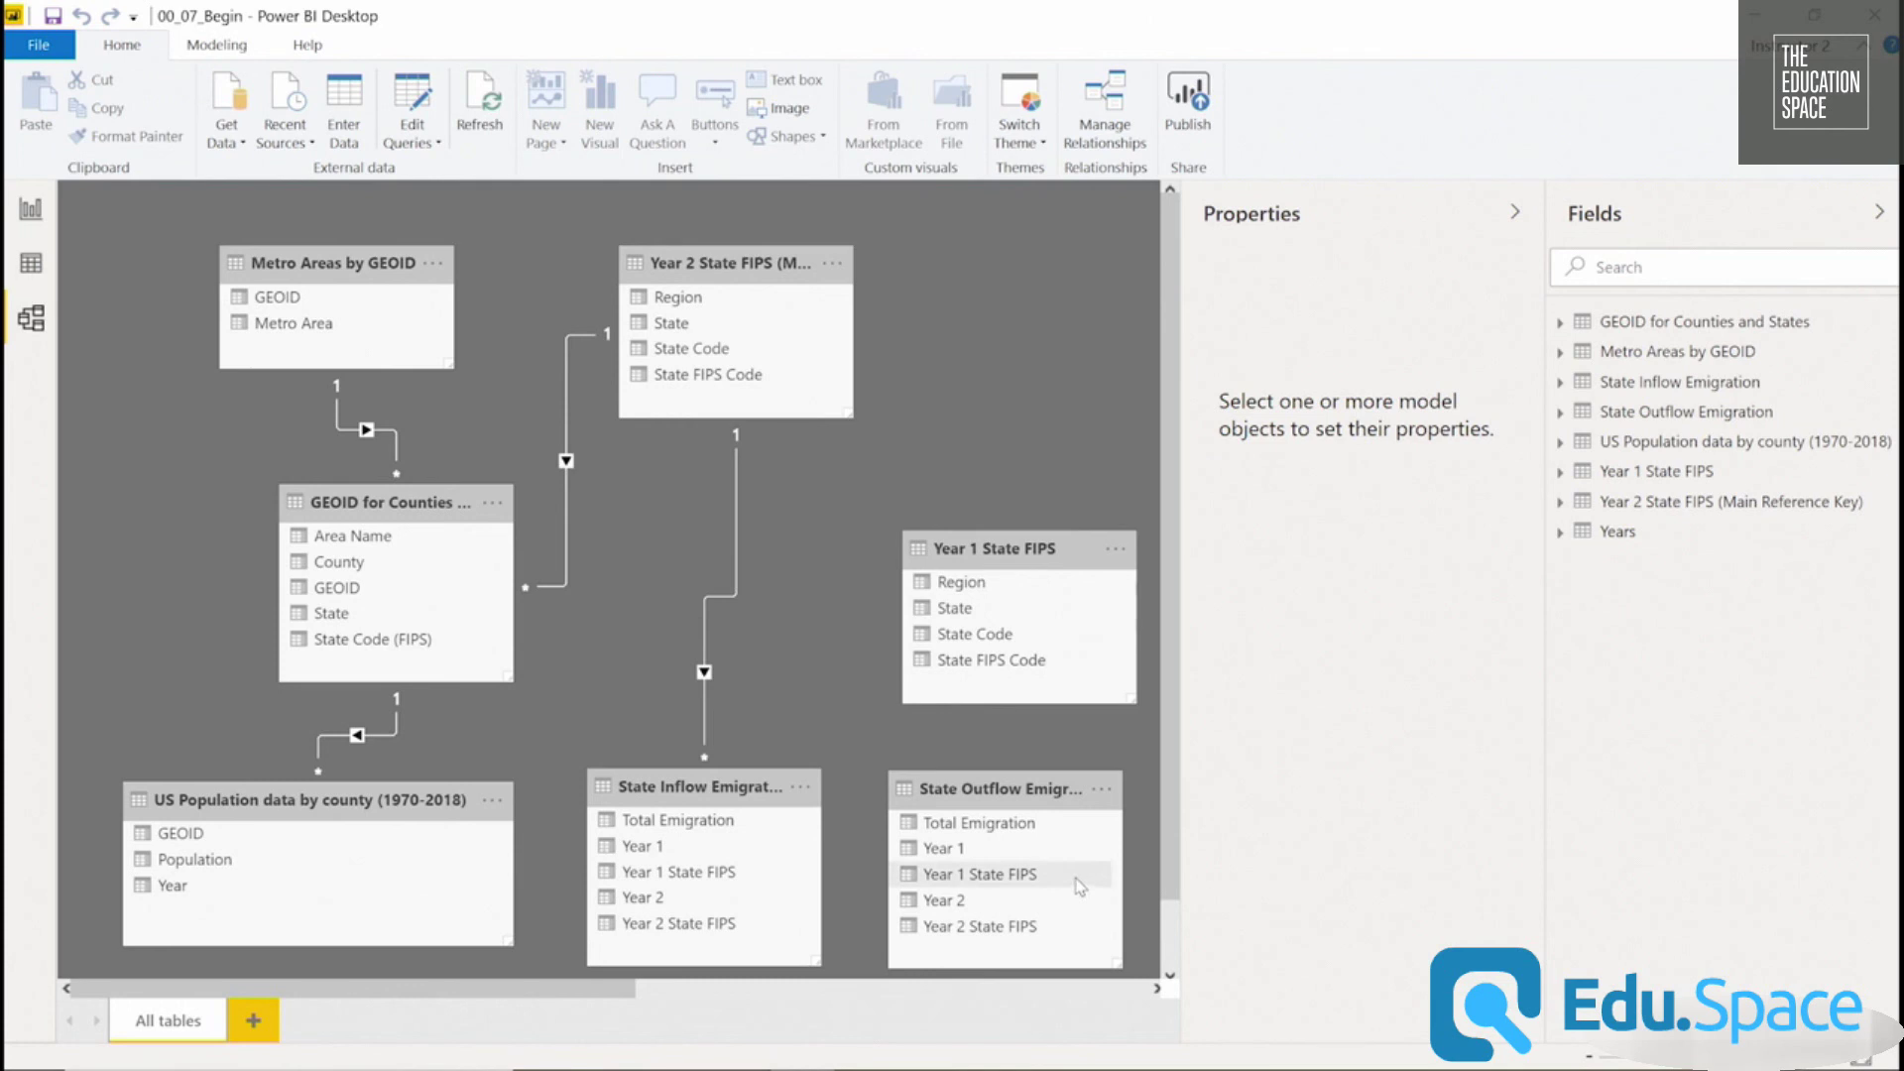
Relate State Outflow Emigration's Year 1 State FIPS to State FIPS Code in Year 2 State FIPS, and shift State Outflow Emigration and Year 1 State FIPS apart.
{"action": "left_click_drag", "start_coordinate": [1079, 886], "coordinate": [780, 369]}
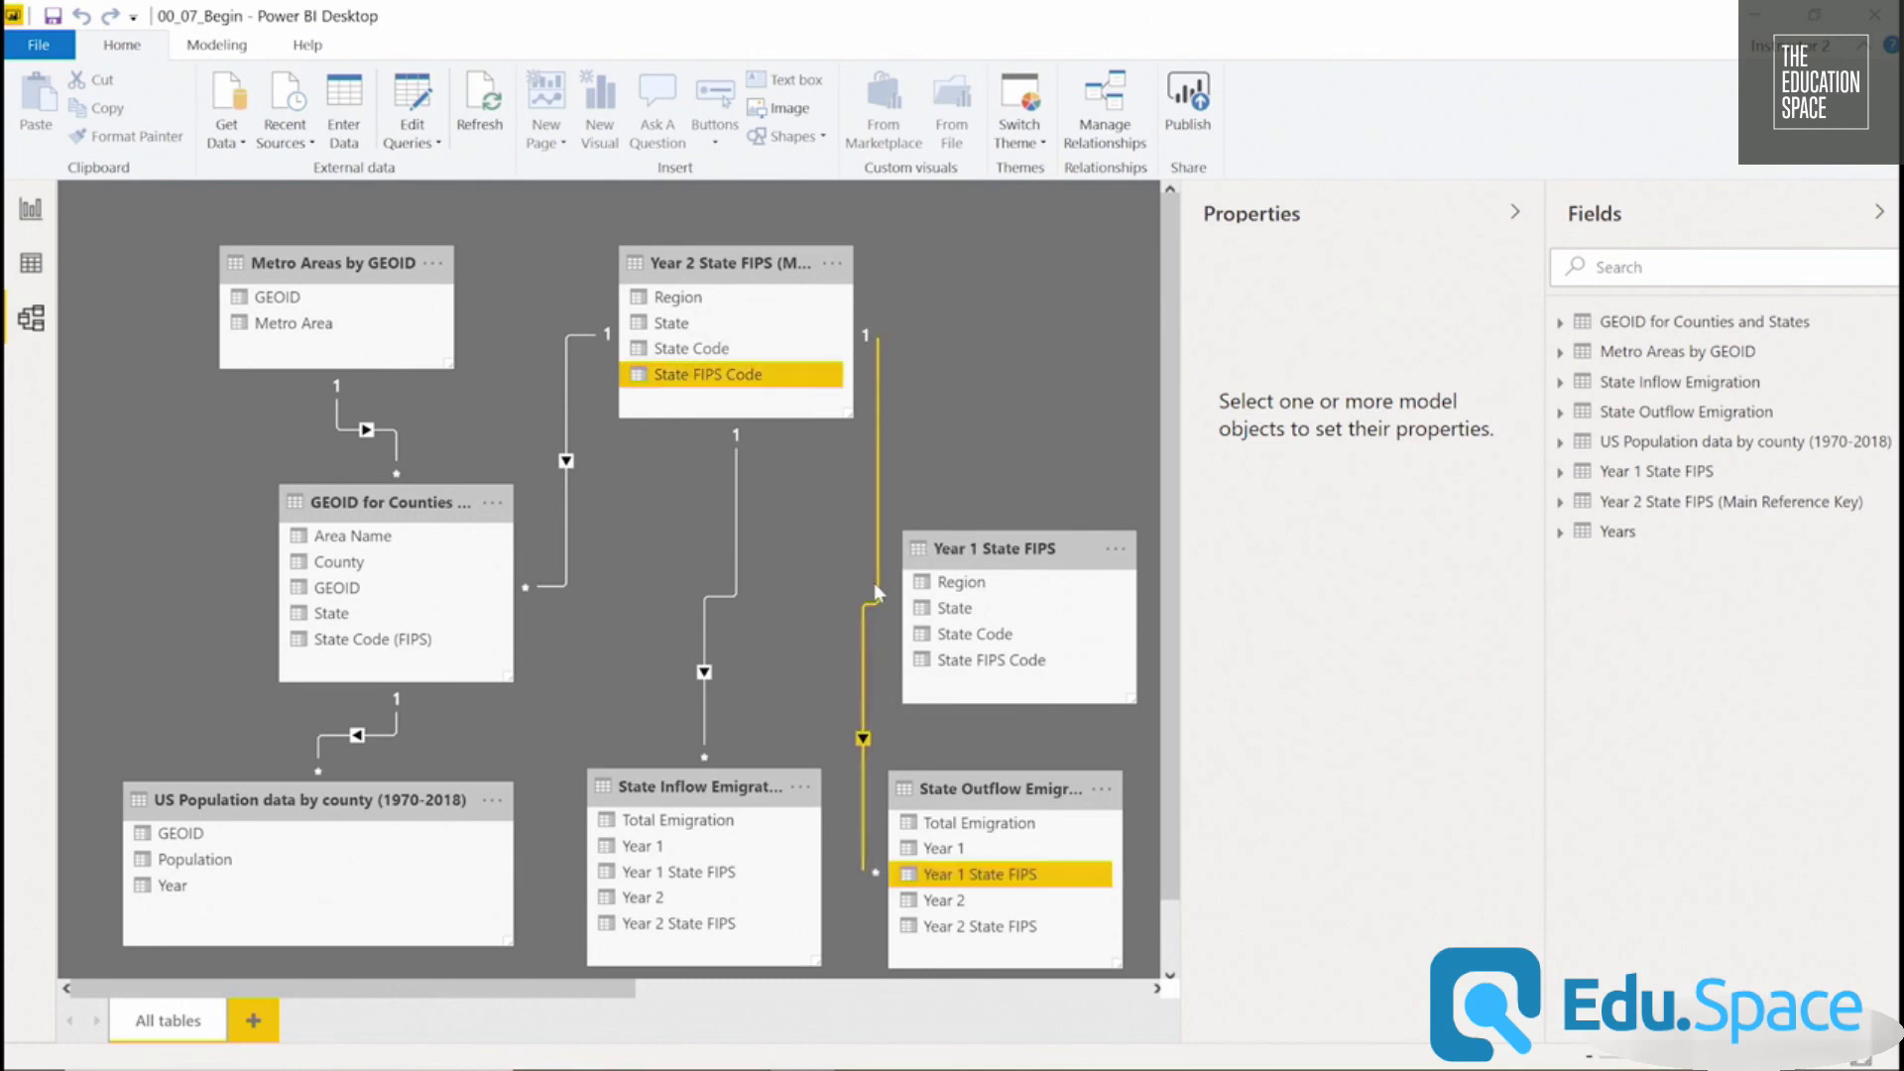
{"action": "left_click_drag", "start_coordinate": [966, 791], "coordinate": [942, 780]}
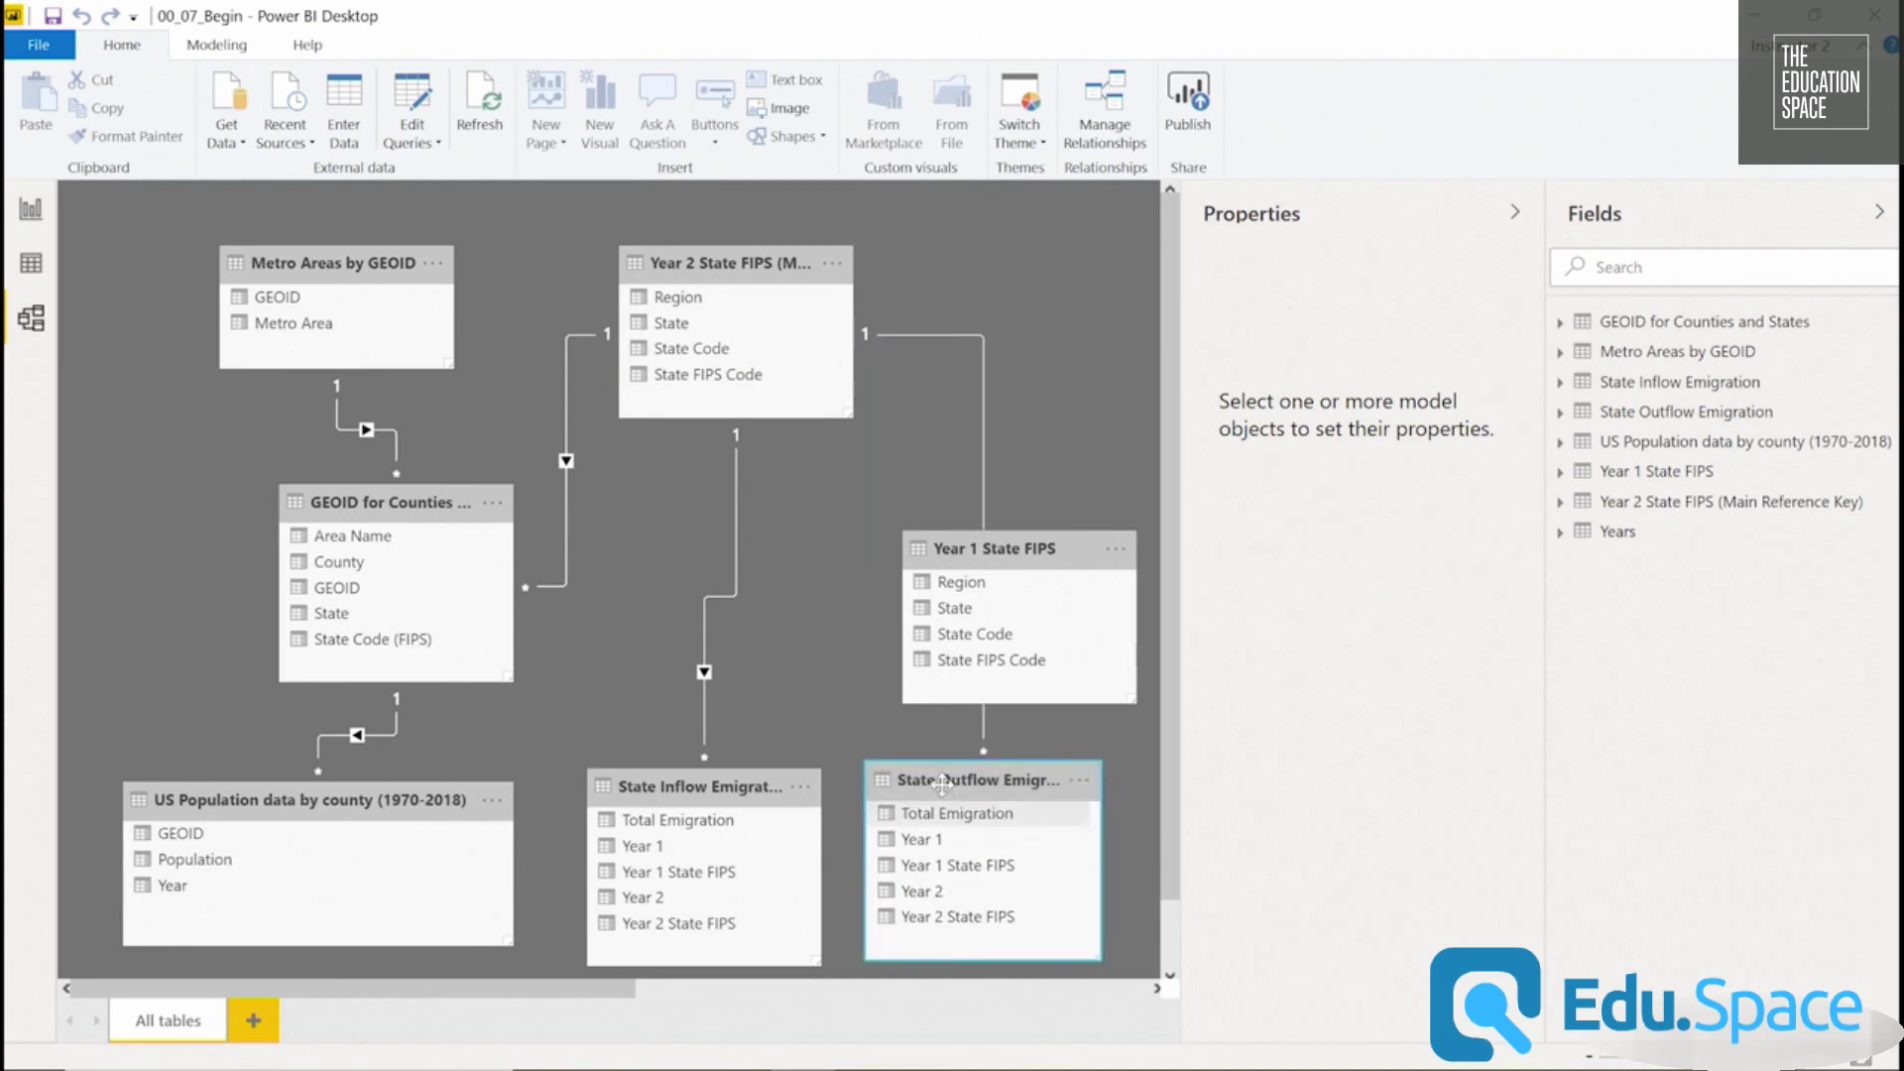
{"action": "left_click_drag", "start_coordinate": [1058, 548], "coordinate": [1129, 536]}
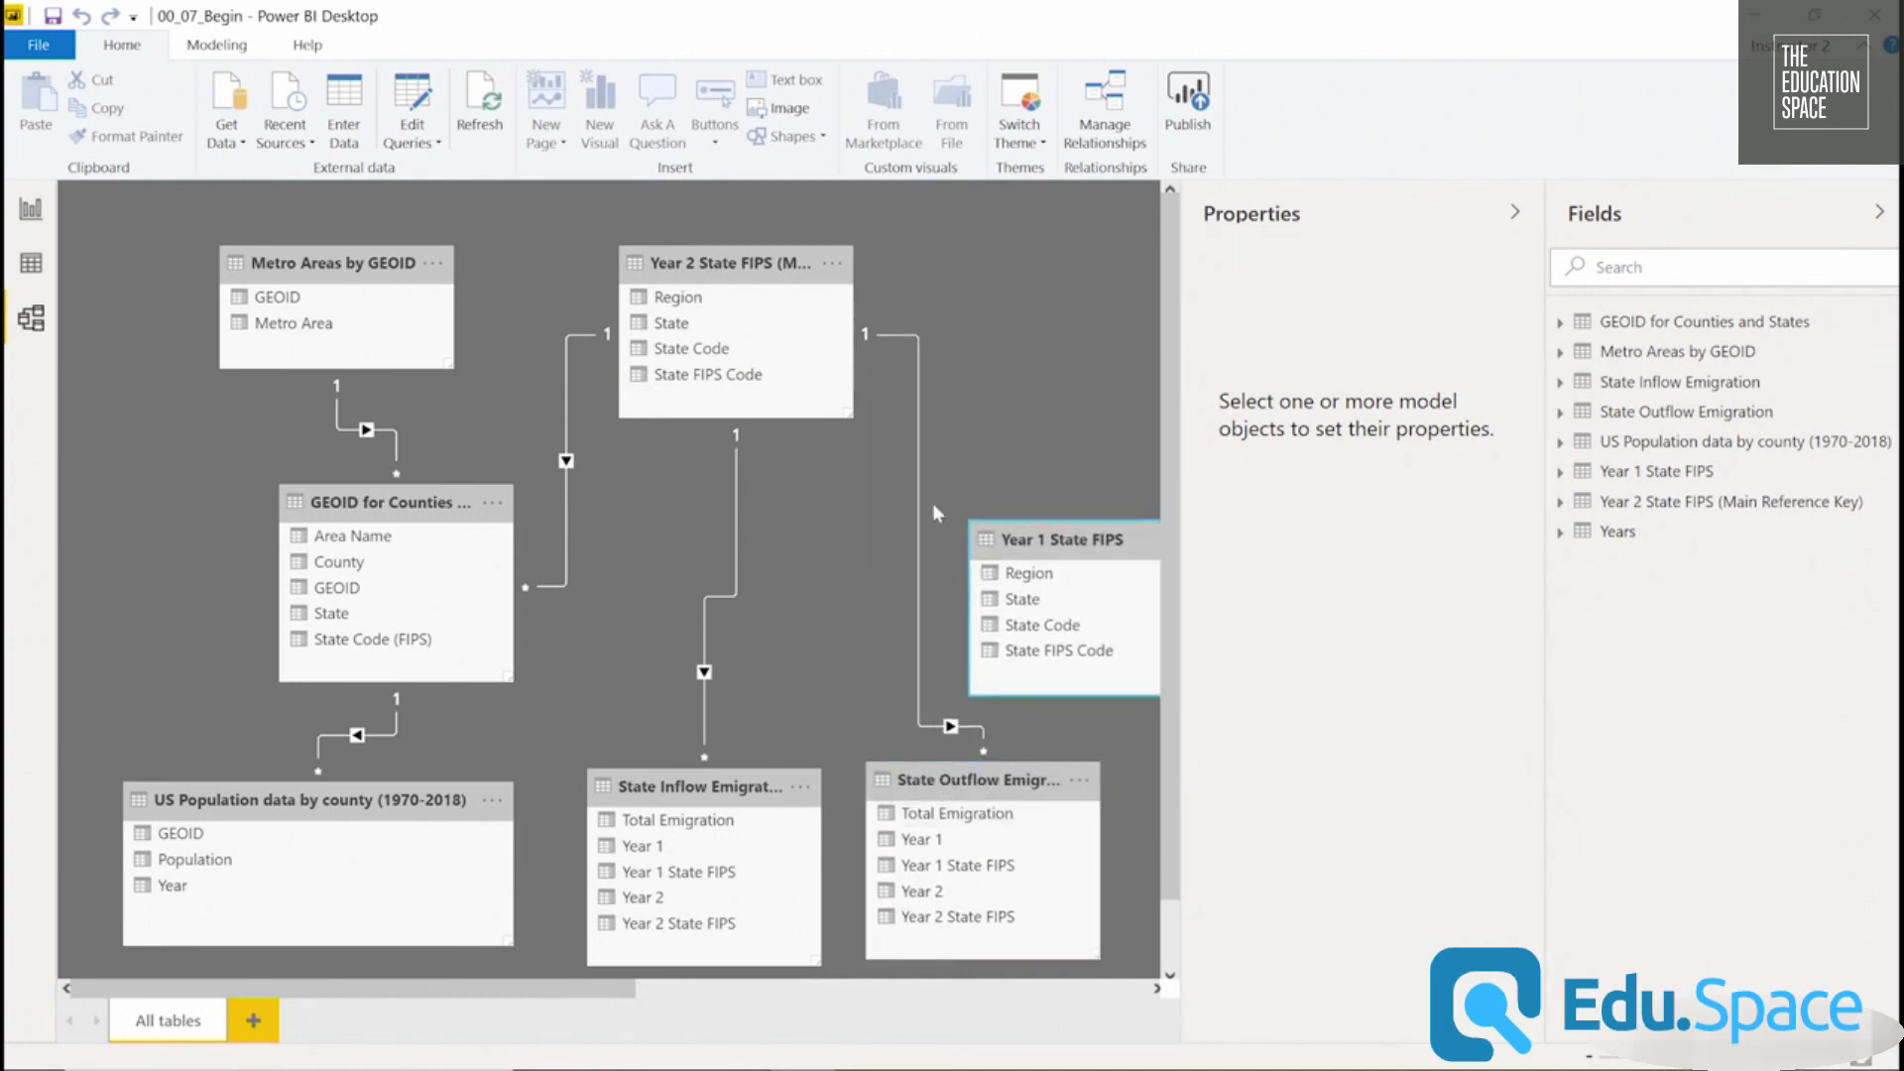
Bring the distant Years table beside Year 2 State FIPS (Main Reference Key), and shift both tables closer to Metro Areas by GEOID.
{"action": "left_click_drag", "start_coordinate": [582, 992], "coordinate": [1096, 992]}
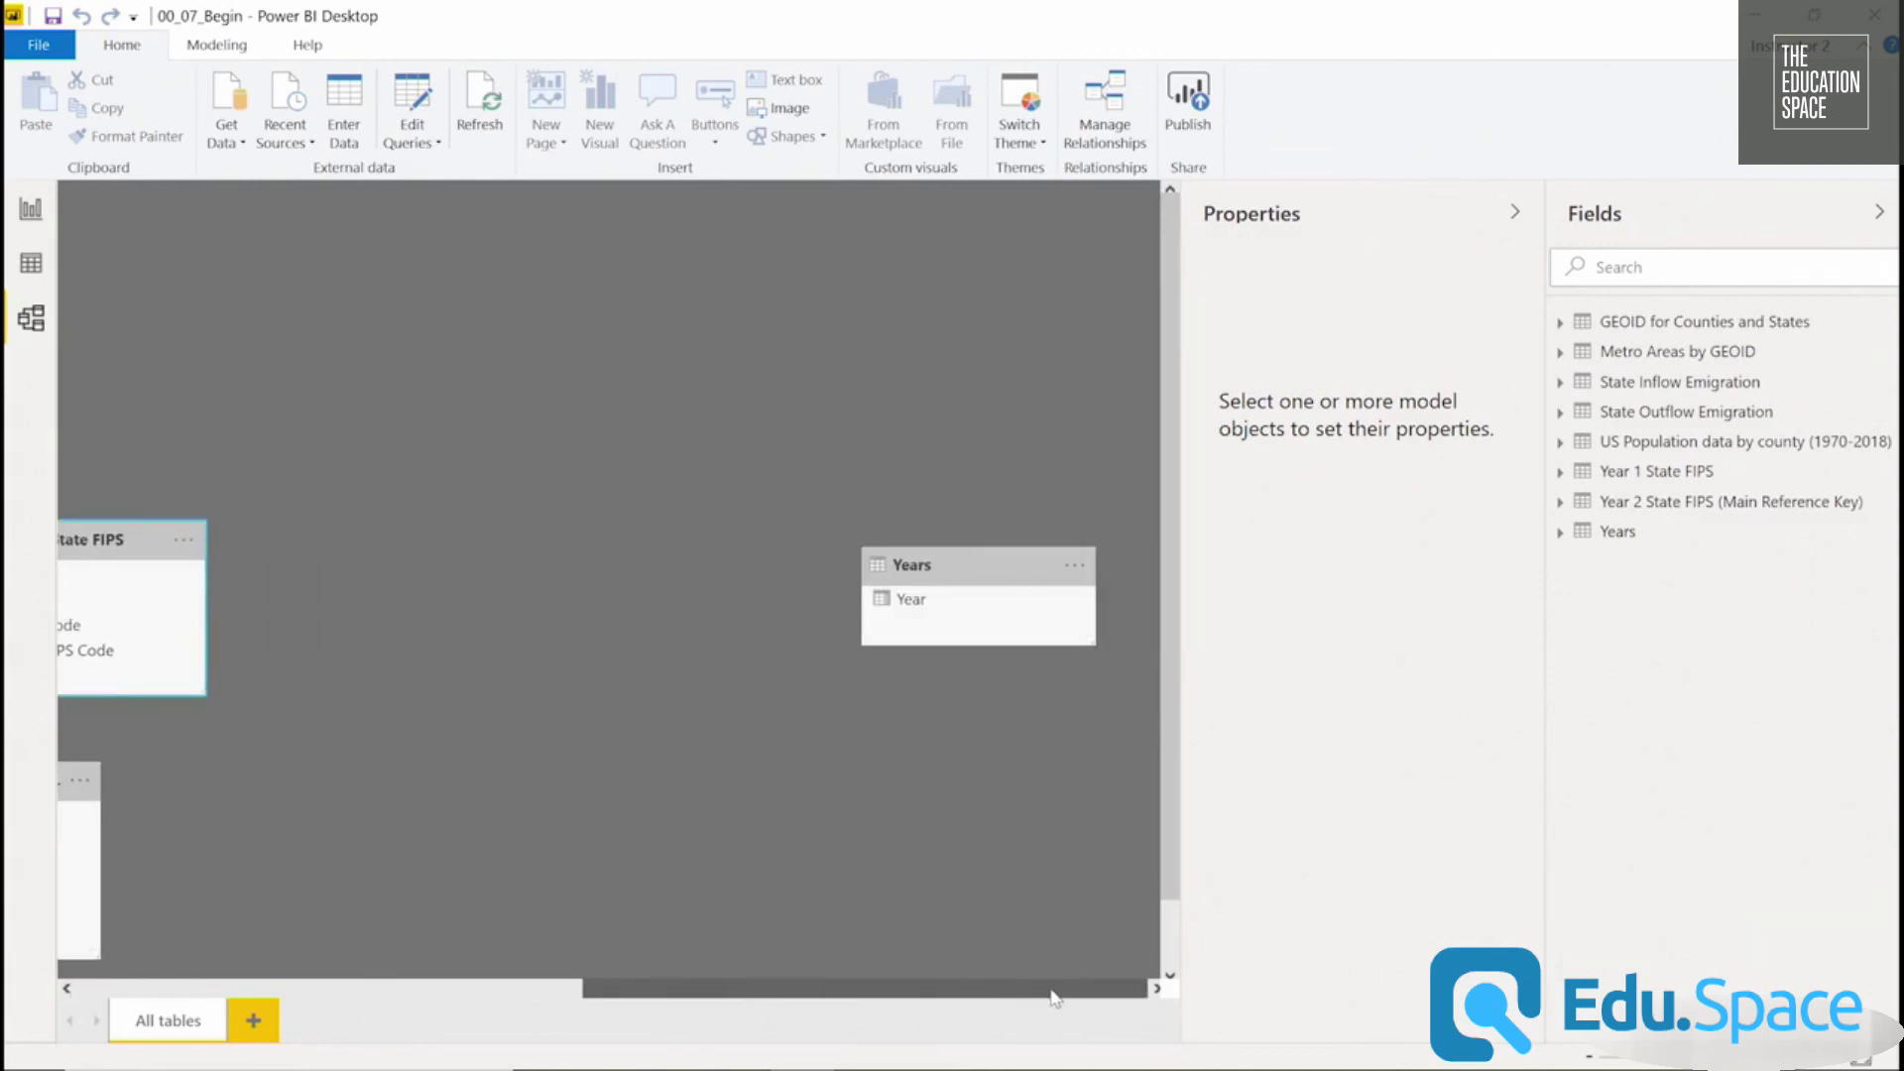
{"action": "left_click_drag", "start_coordinate": [990, 553], "coordinate": [267, 256]}
{"action": "left_click_drag", "start_coordinate": [774, 989], "coordinate": [312, 1020]}
{"action": "left_click_drag", "start_coordinate": [1040, 266], "coordinate": [891, 267]}
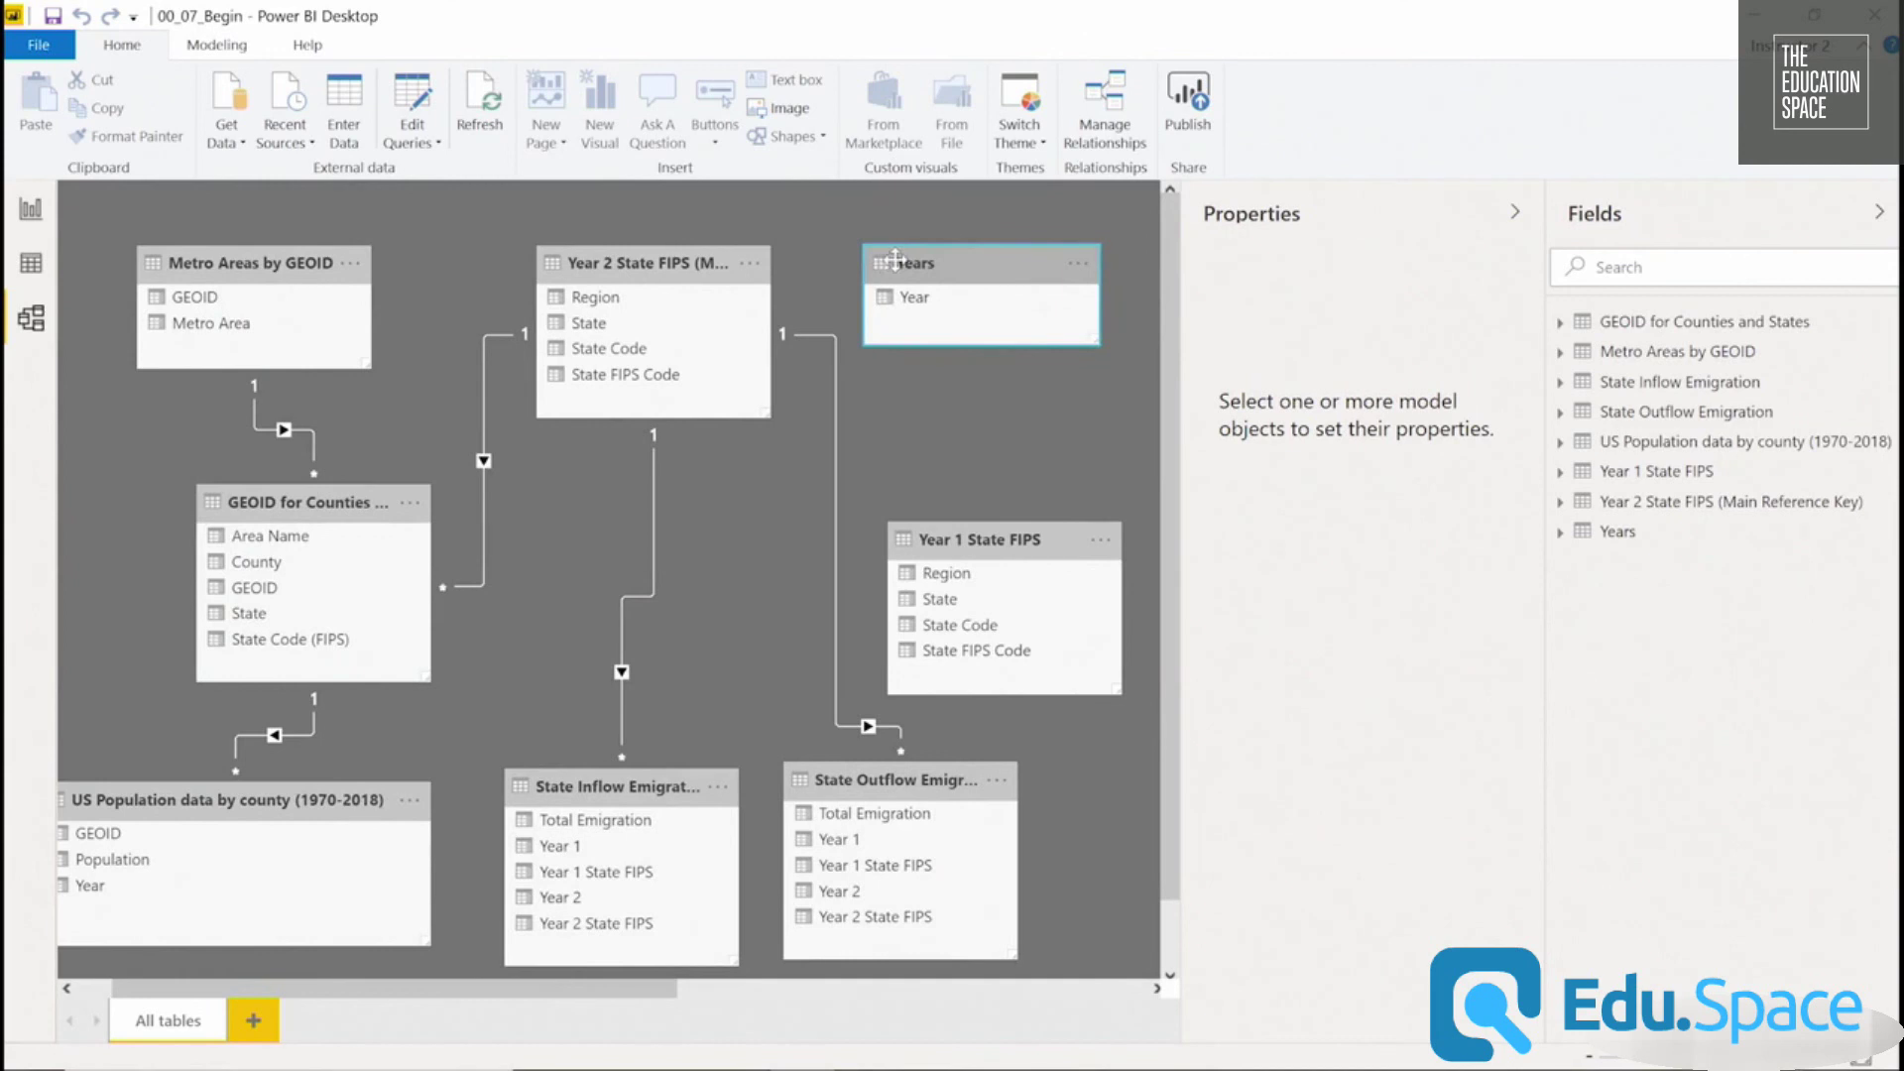
{"action": "left_click_drag", "start_coordinate": [667, 257], "coordinate": [595, 258]}
{"action": "left_click_drag", "start_coordinate": [947, 262], "coordinate": [897, 262]}
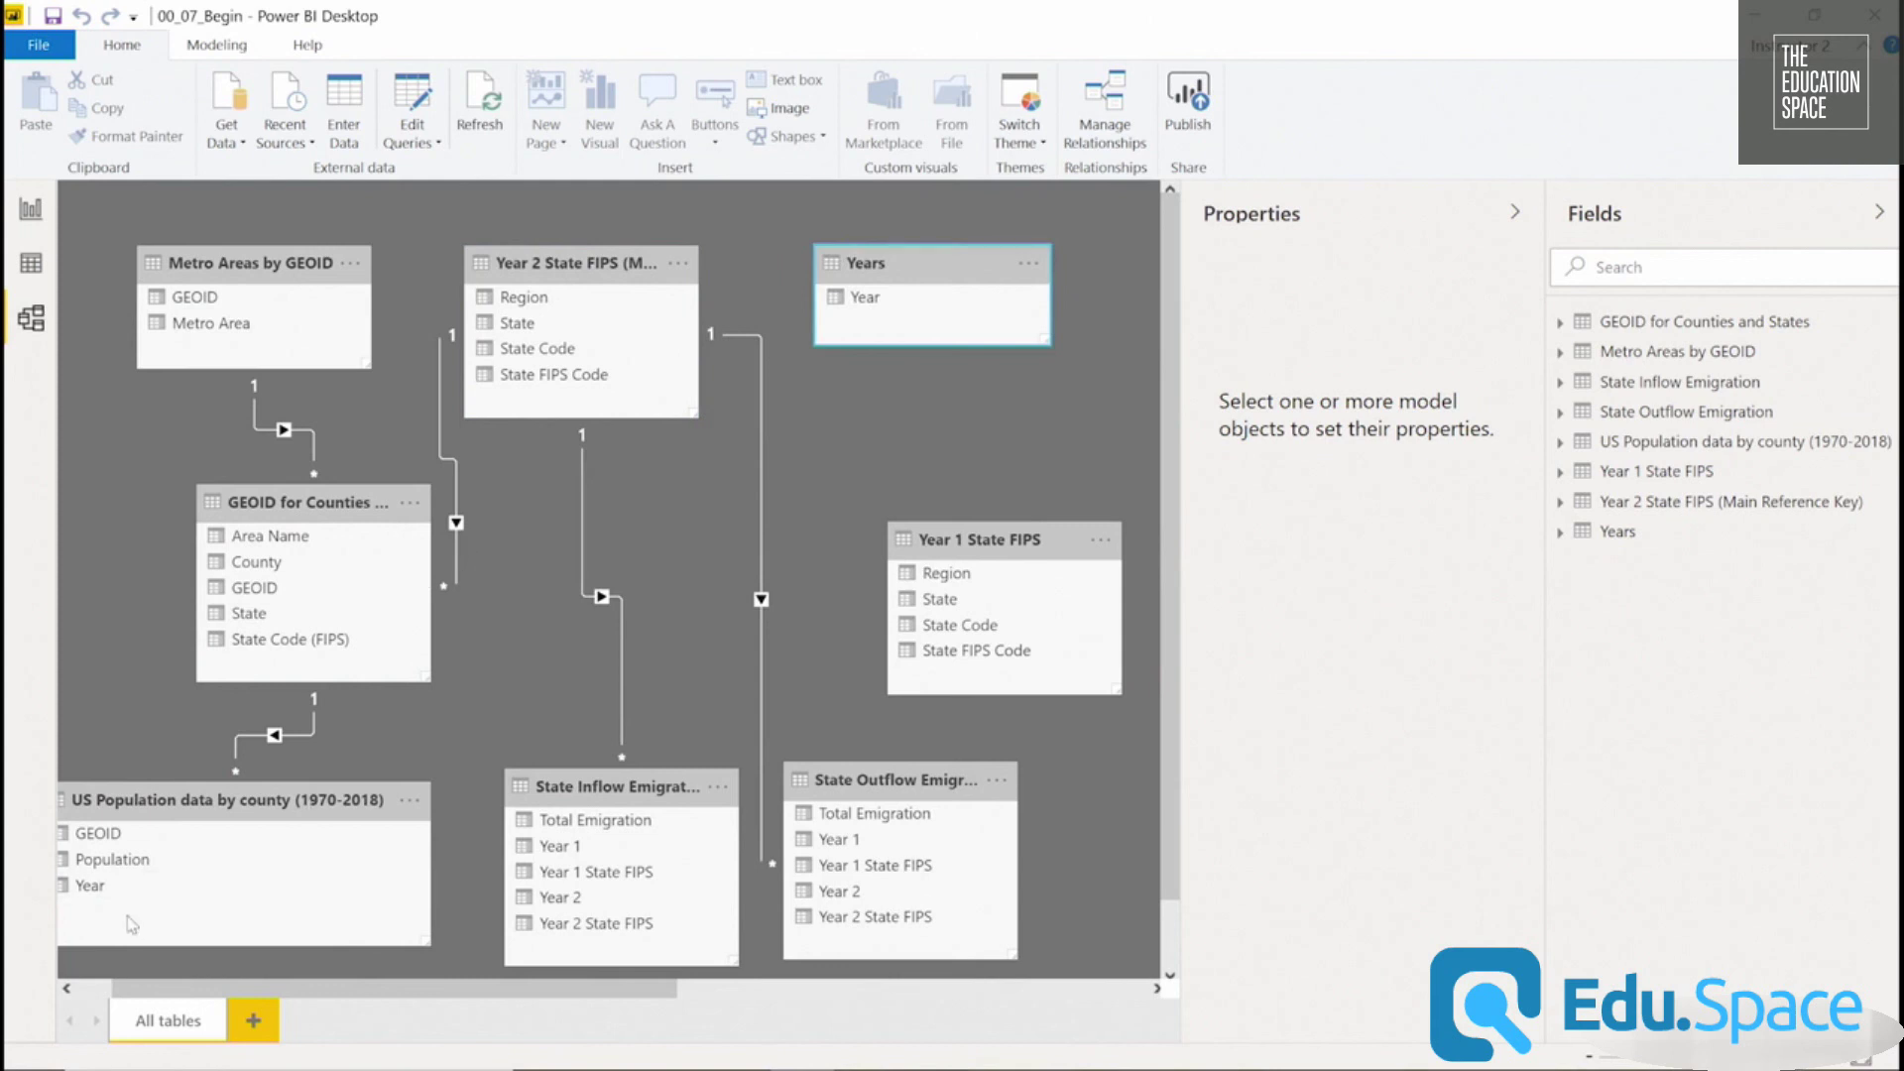
Relate Year in the Years table to Year in US Population data by county (1970-2018) and to Year 2 in State Inflow Emigration.
{"action": "left_click_drag", "start_coordinate": [149, 886], "coordinate": [873, 304]}
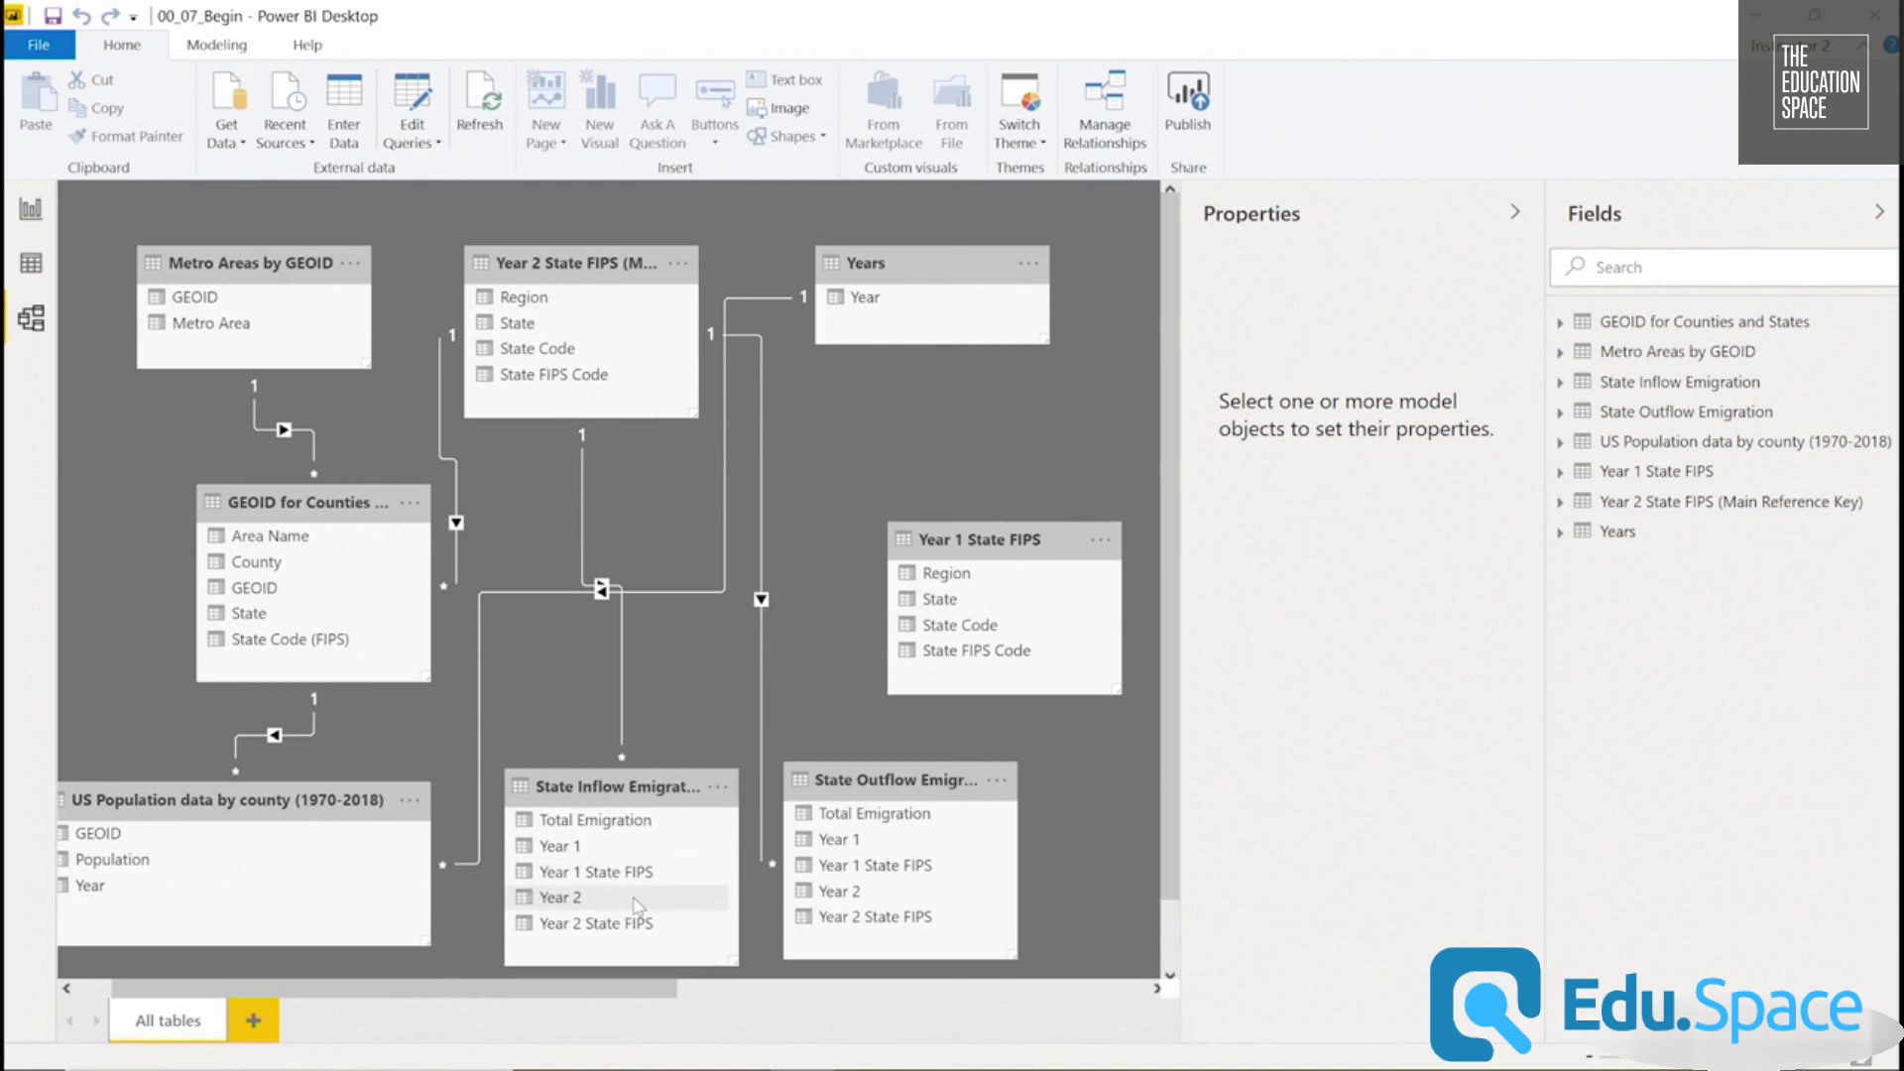
{"action": "left_click_drag", "start_coordinate": [637, 905], "coordinate": [951, 262]}
{"action": "left_click", "coordinate": [912, 263]}
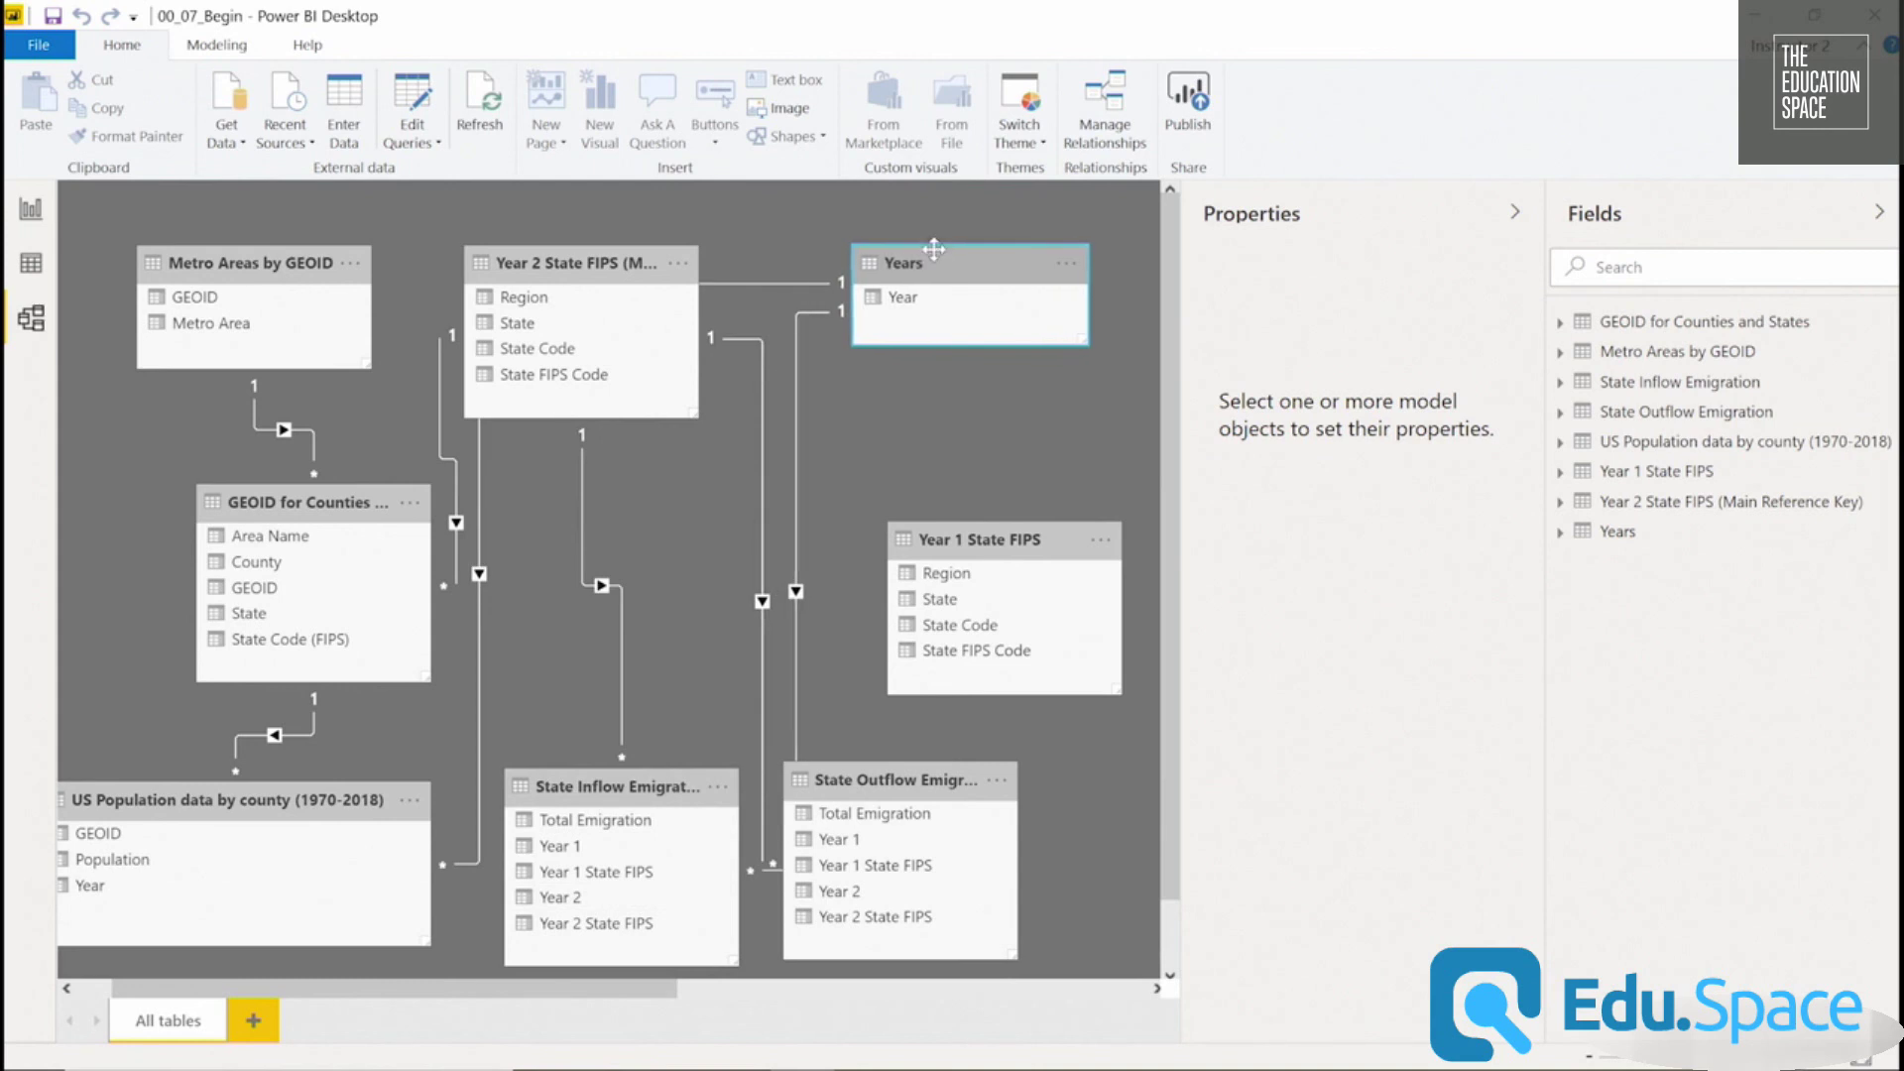
Reposition the Years and State Outflow Emigration tables to separate the relationship lines, and relate State Outflow Emigration's Year 2 to Year in Years.
{"action": "left_click_drag", "start_coordinate": [930, 262], "coordinate": [819, 255]}
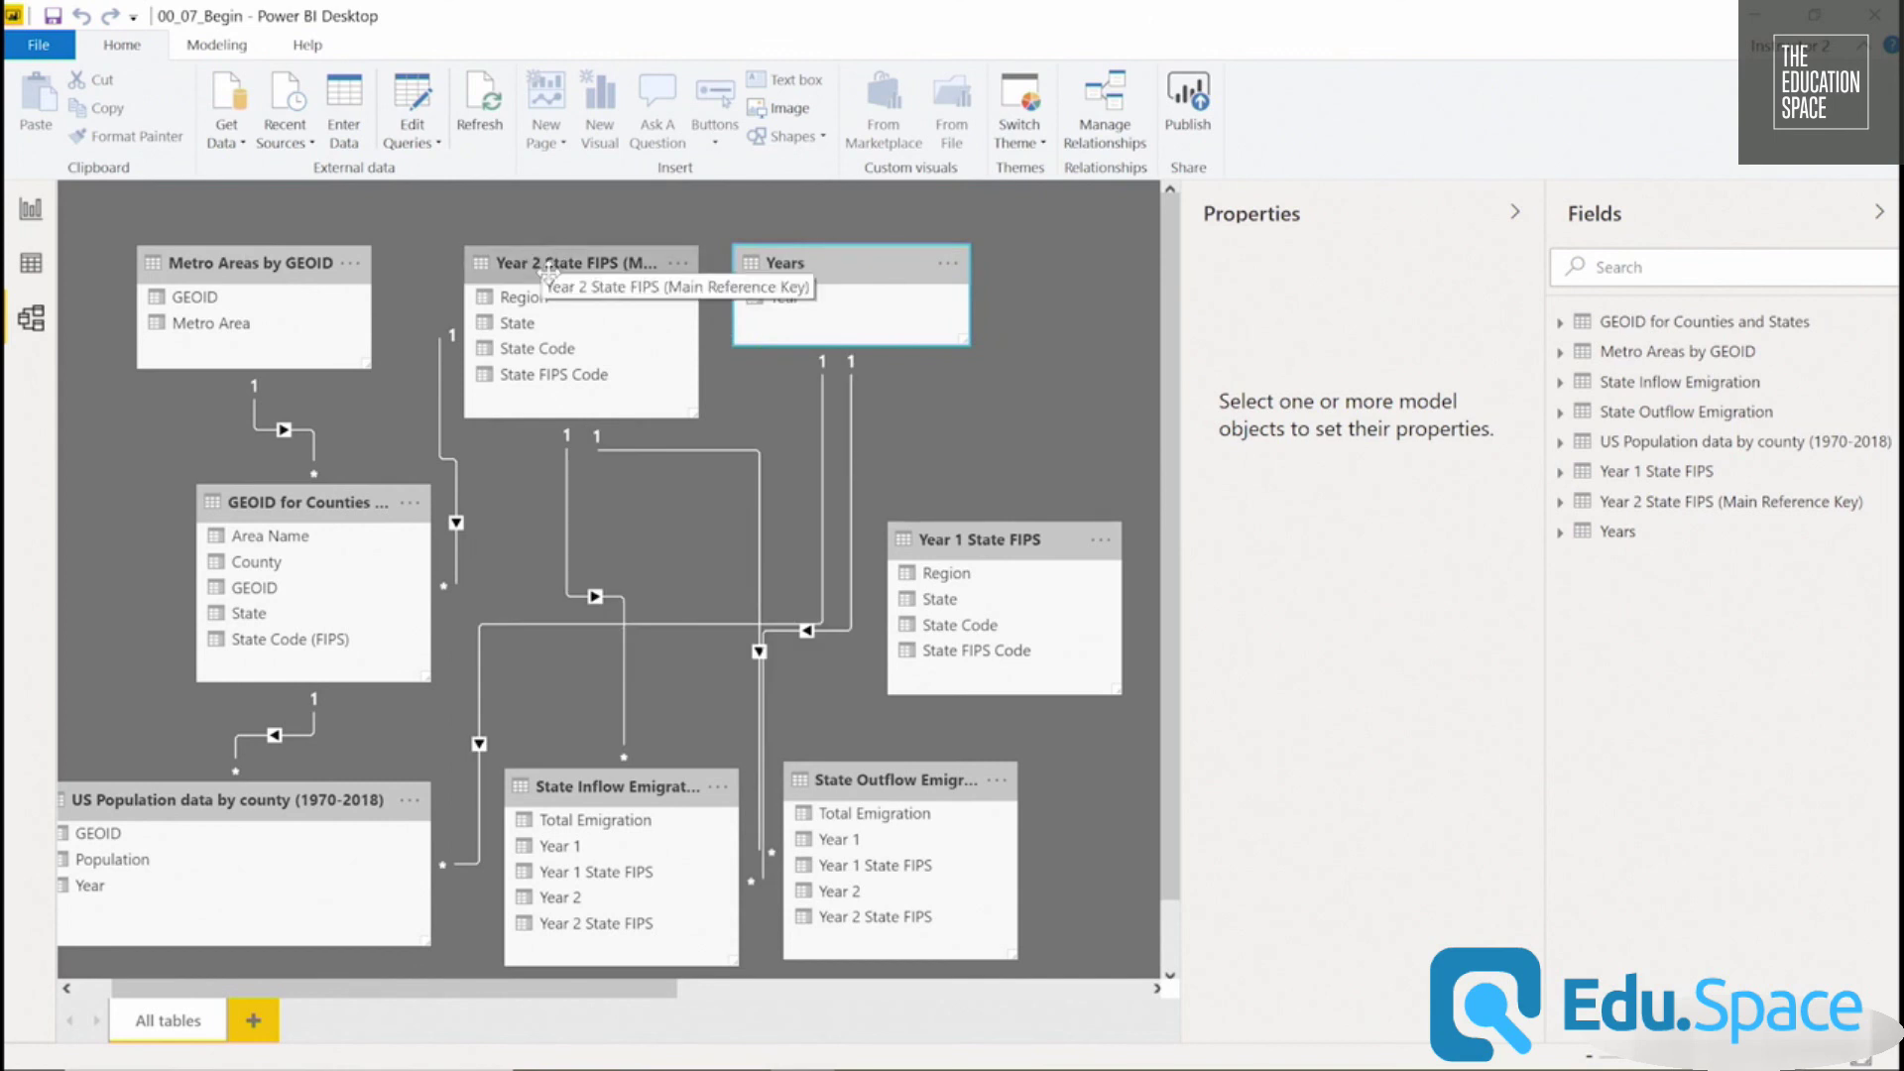
{"action": "left_click_drag", "start_coordinate": [911, 787], "coordinate": [999, 773]}
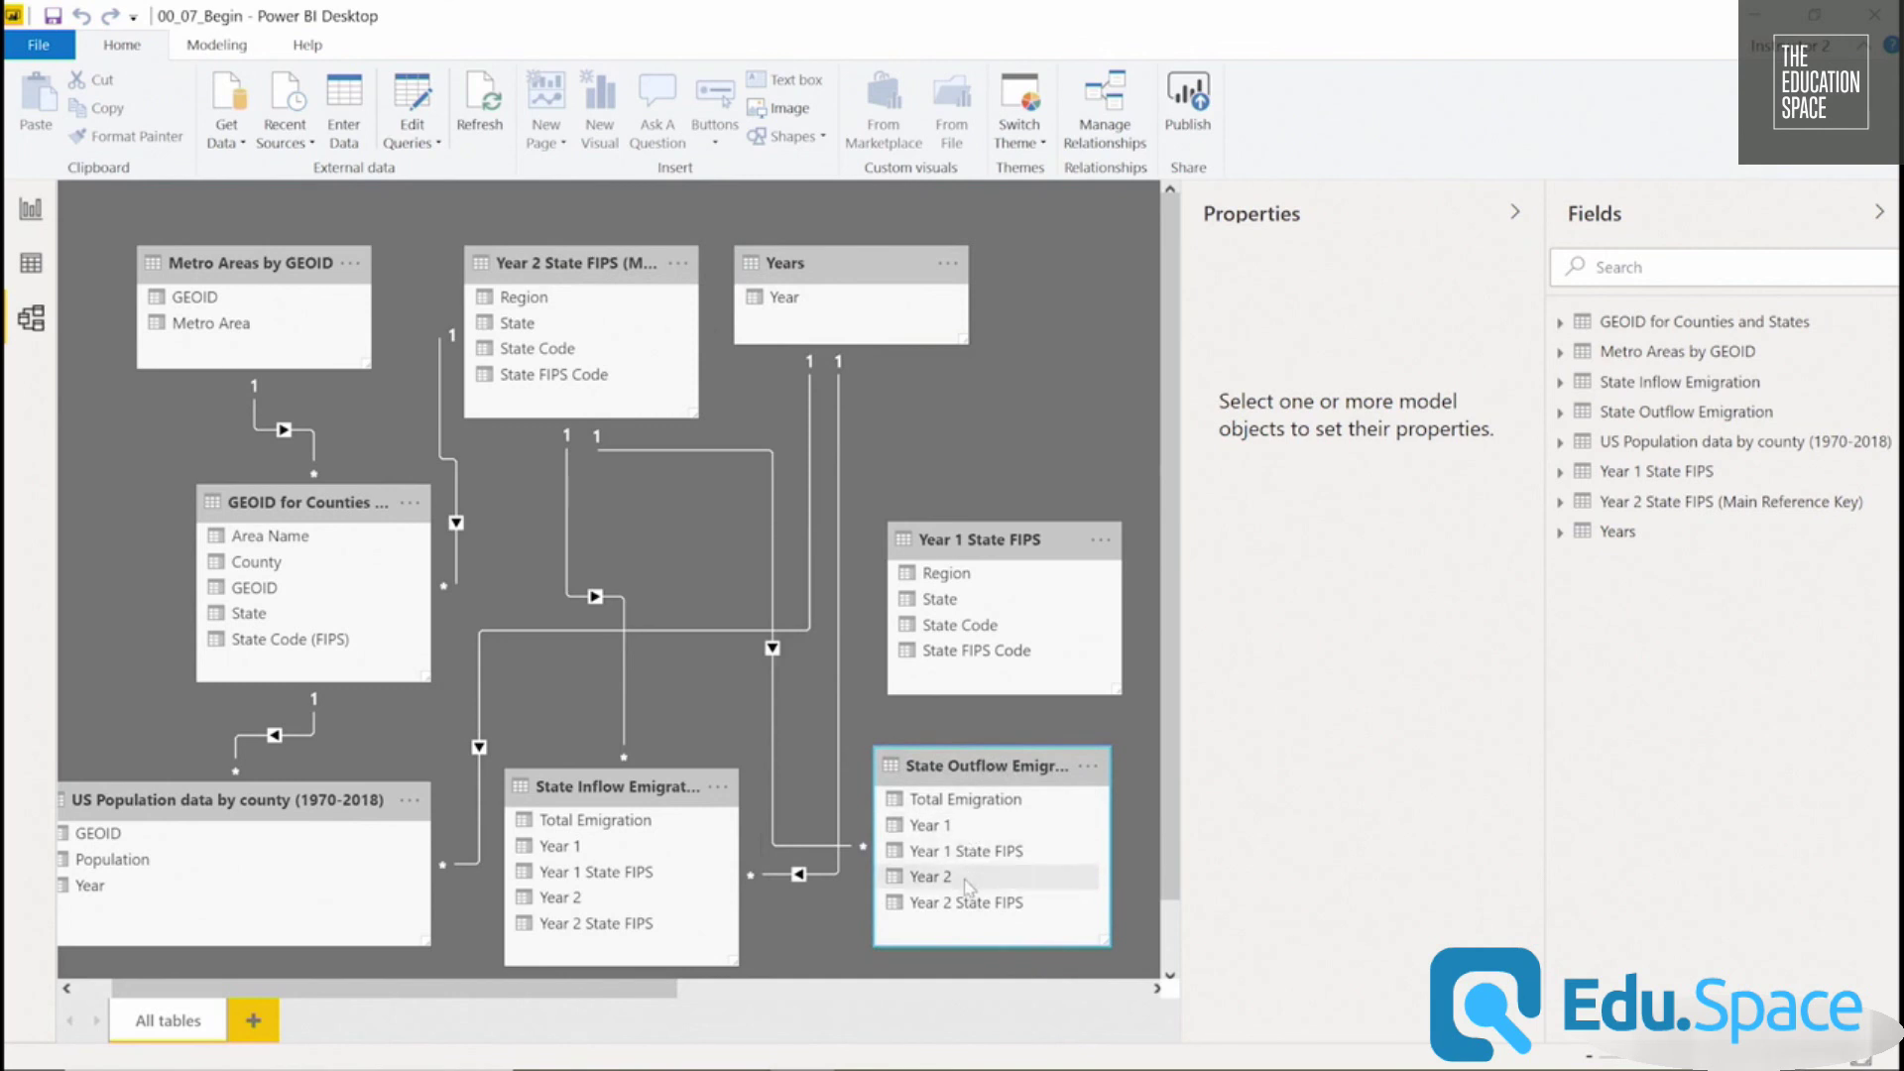
{"action": "left_click_drag", "start_coordinate": [967, 886], "coordinate": [851, 305]}
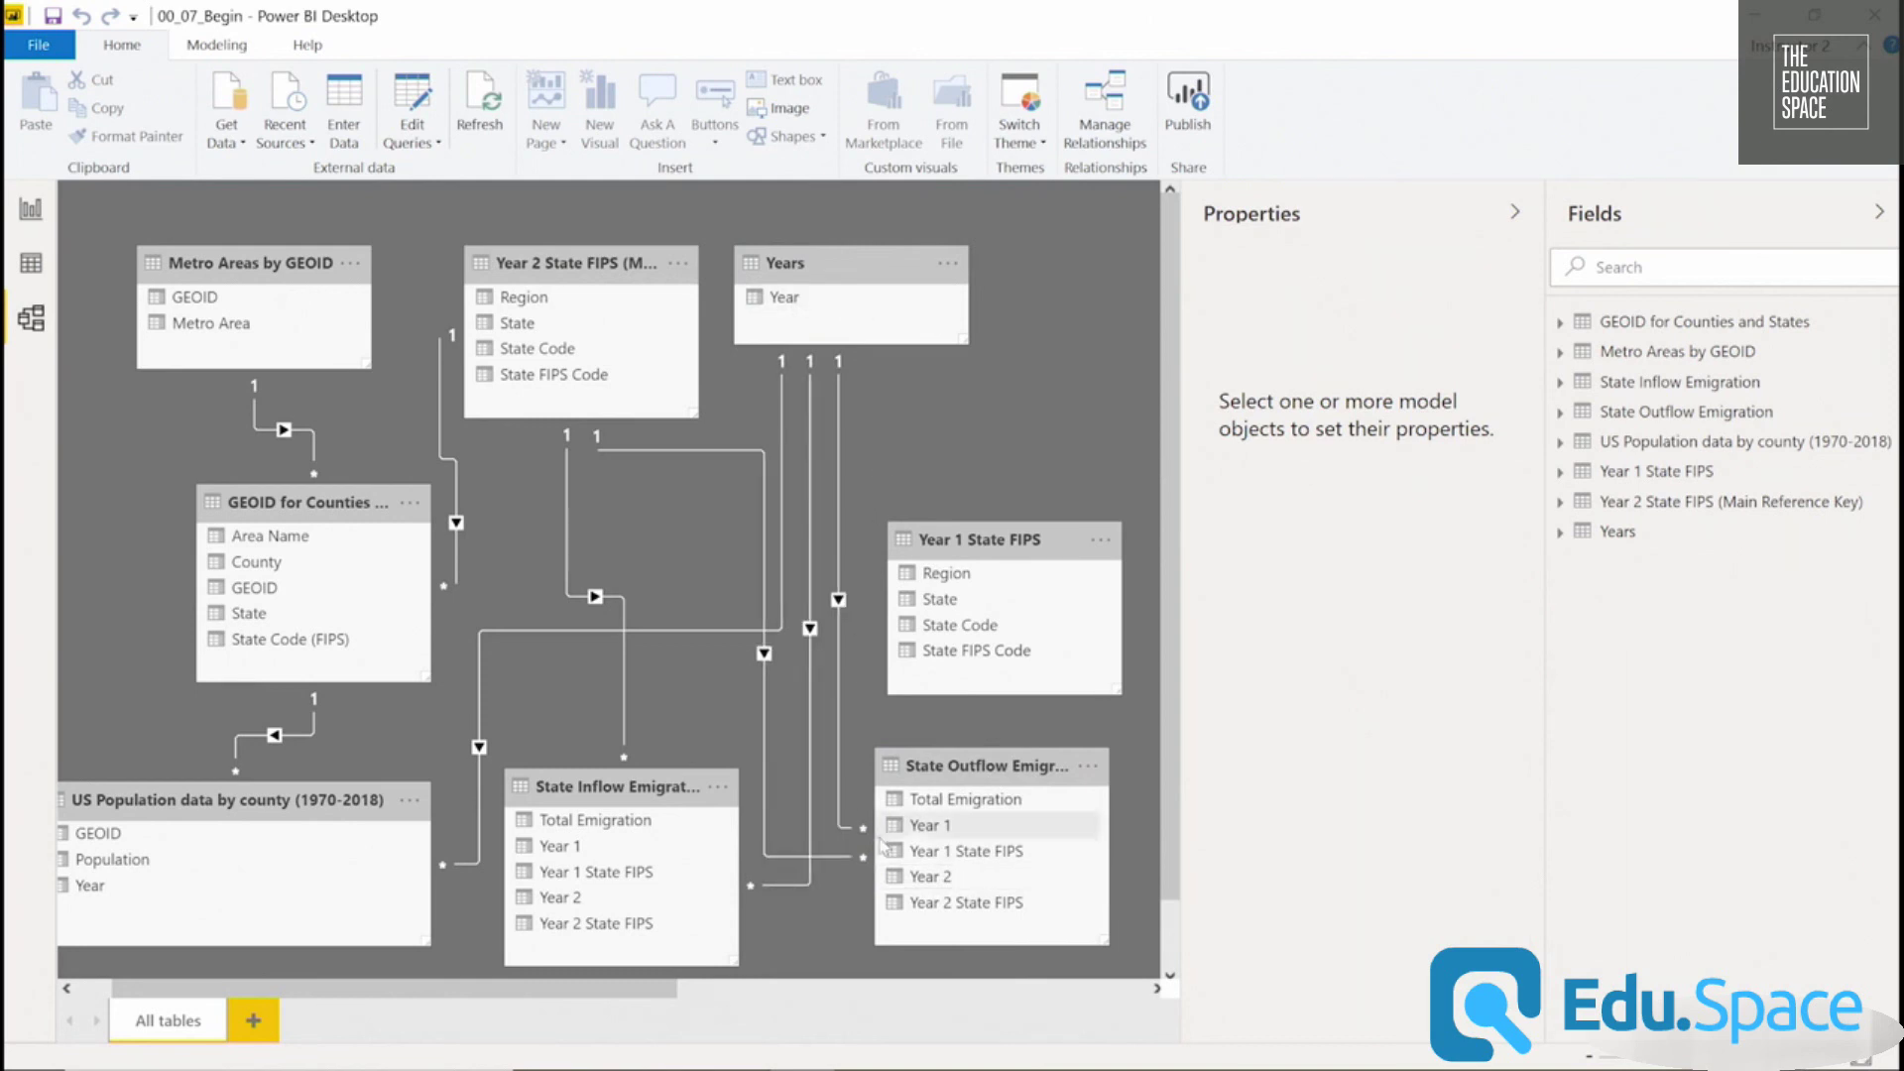